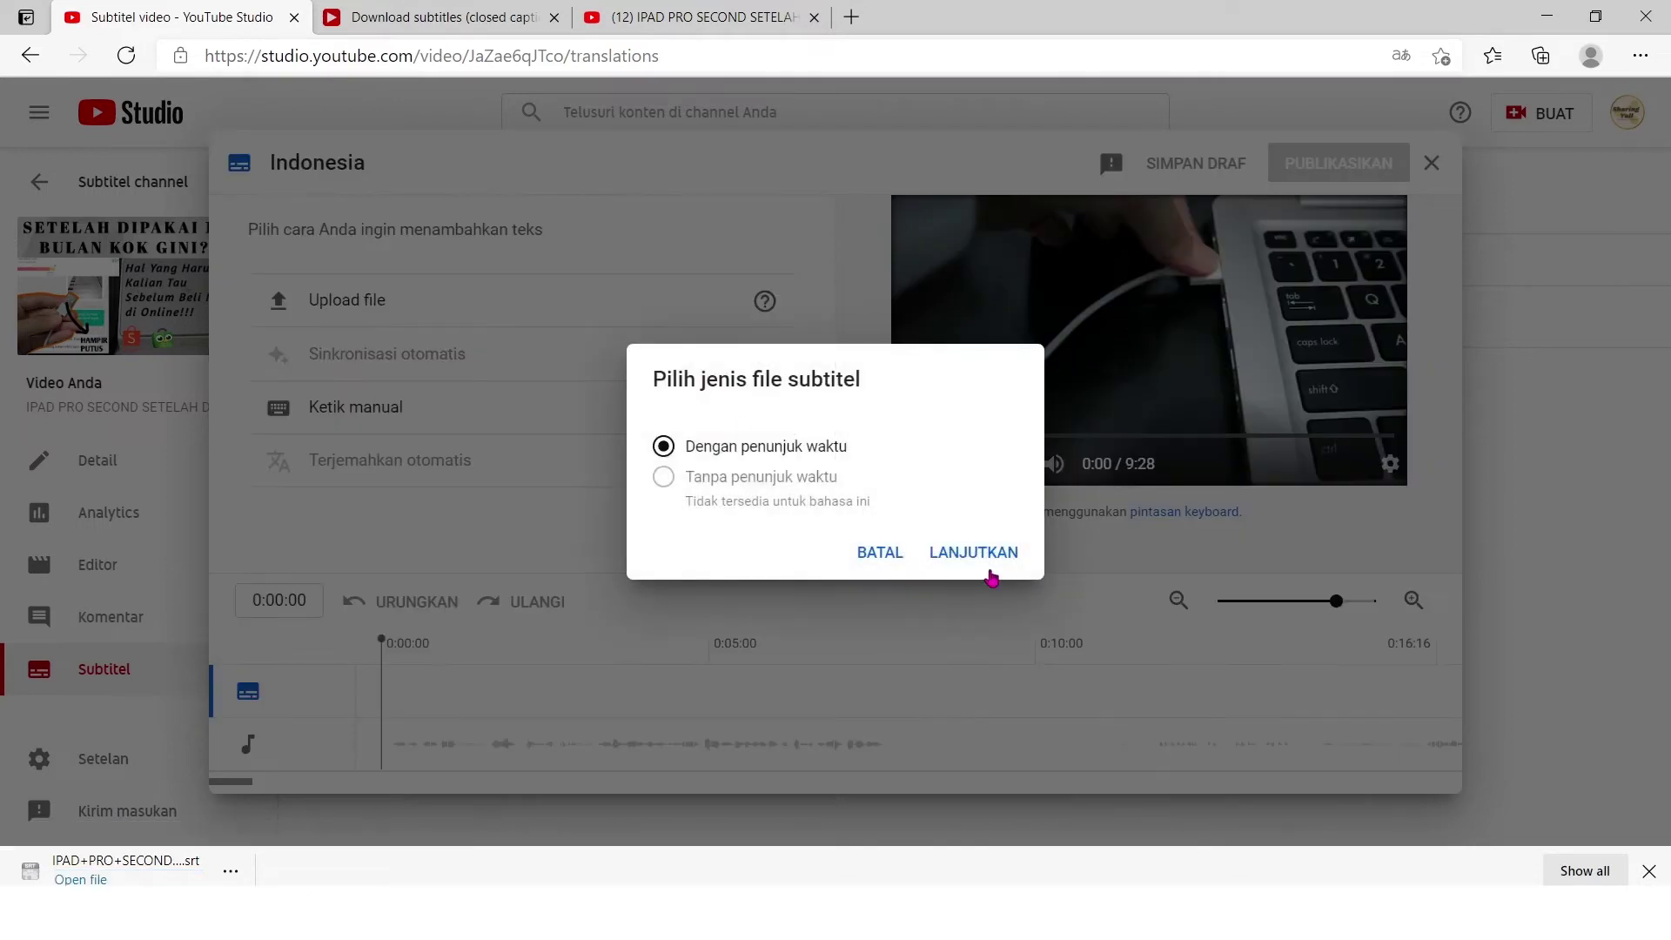
# Upload the IPAD+PRO+SECOND SRT file from the Downloads folder as Indonesian subtitles with timing
pyautogui.click(979, 554)
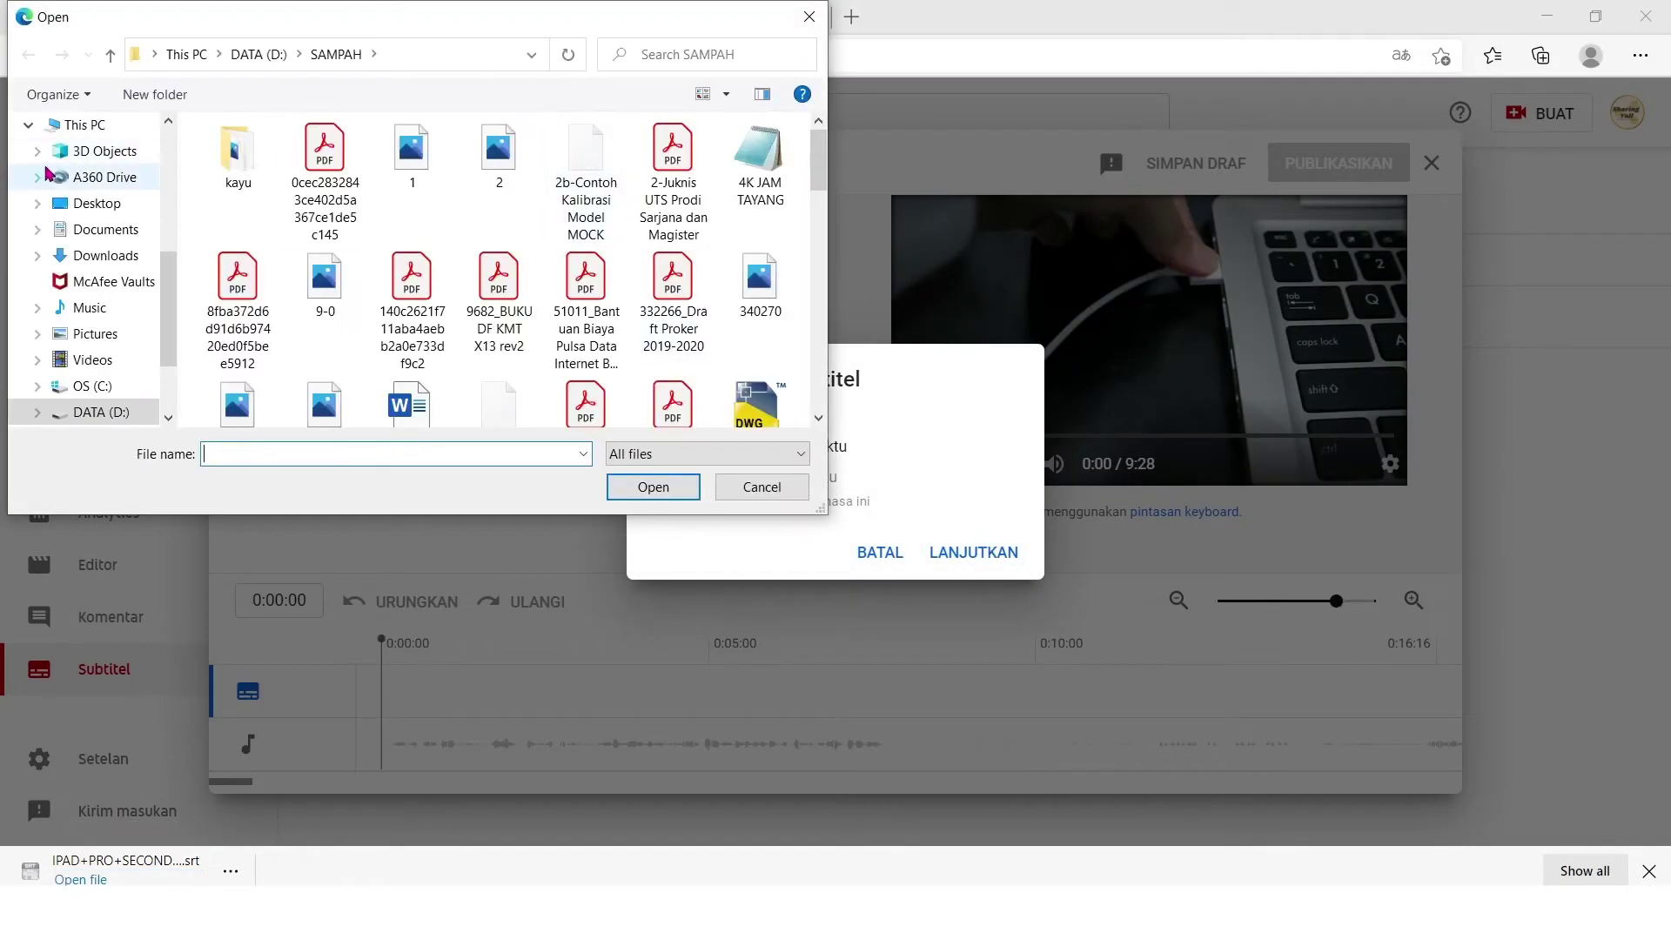
pyautogui.click(100, 257)
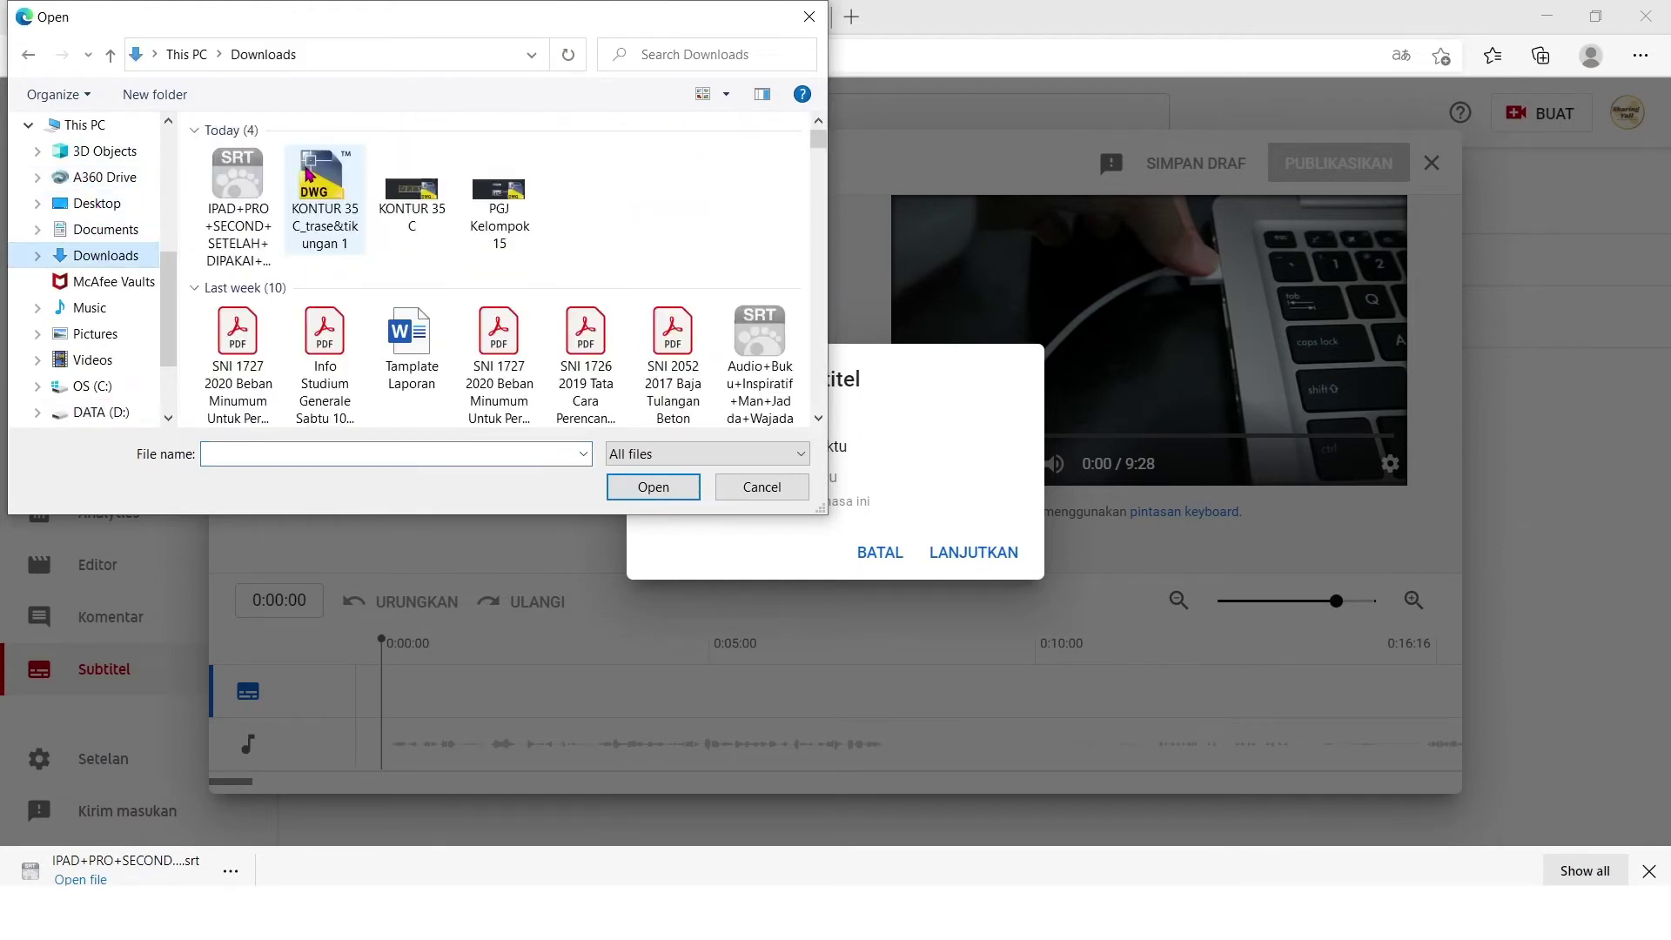
pyautogui.click(237, 193)
pyautogui.click(651, 488)
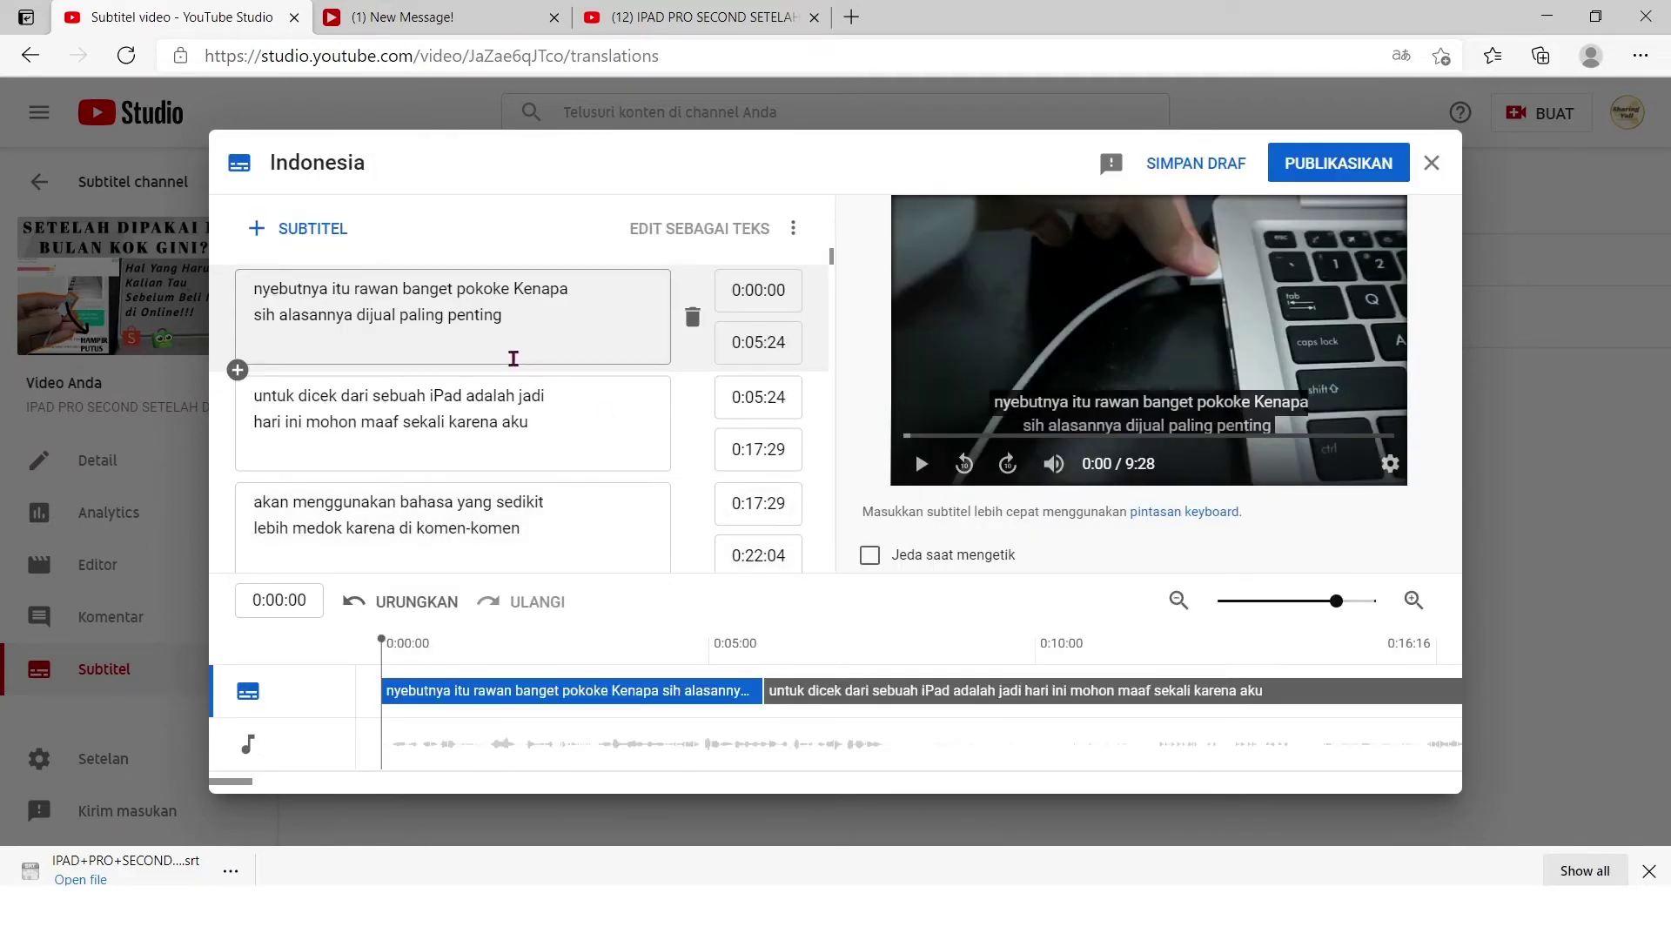
# Play part of the video preview with the imported subtitles and check the caption lines up to 1:52:26
pyautogui.click(920, 464)
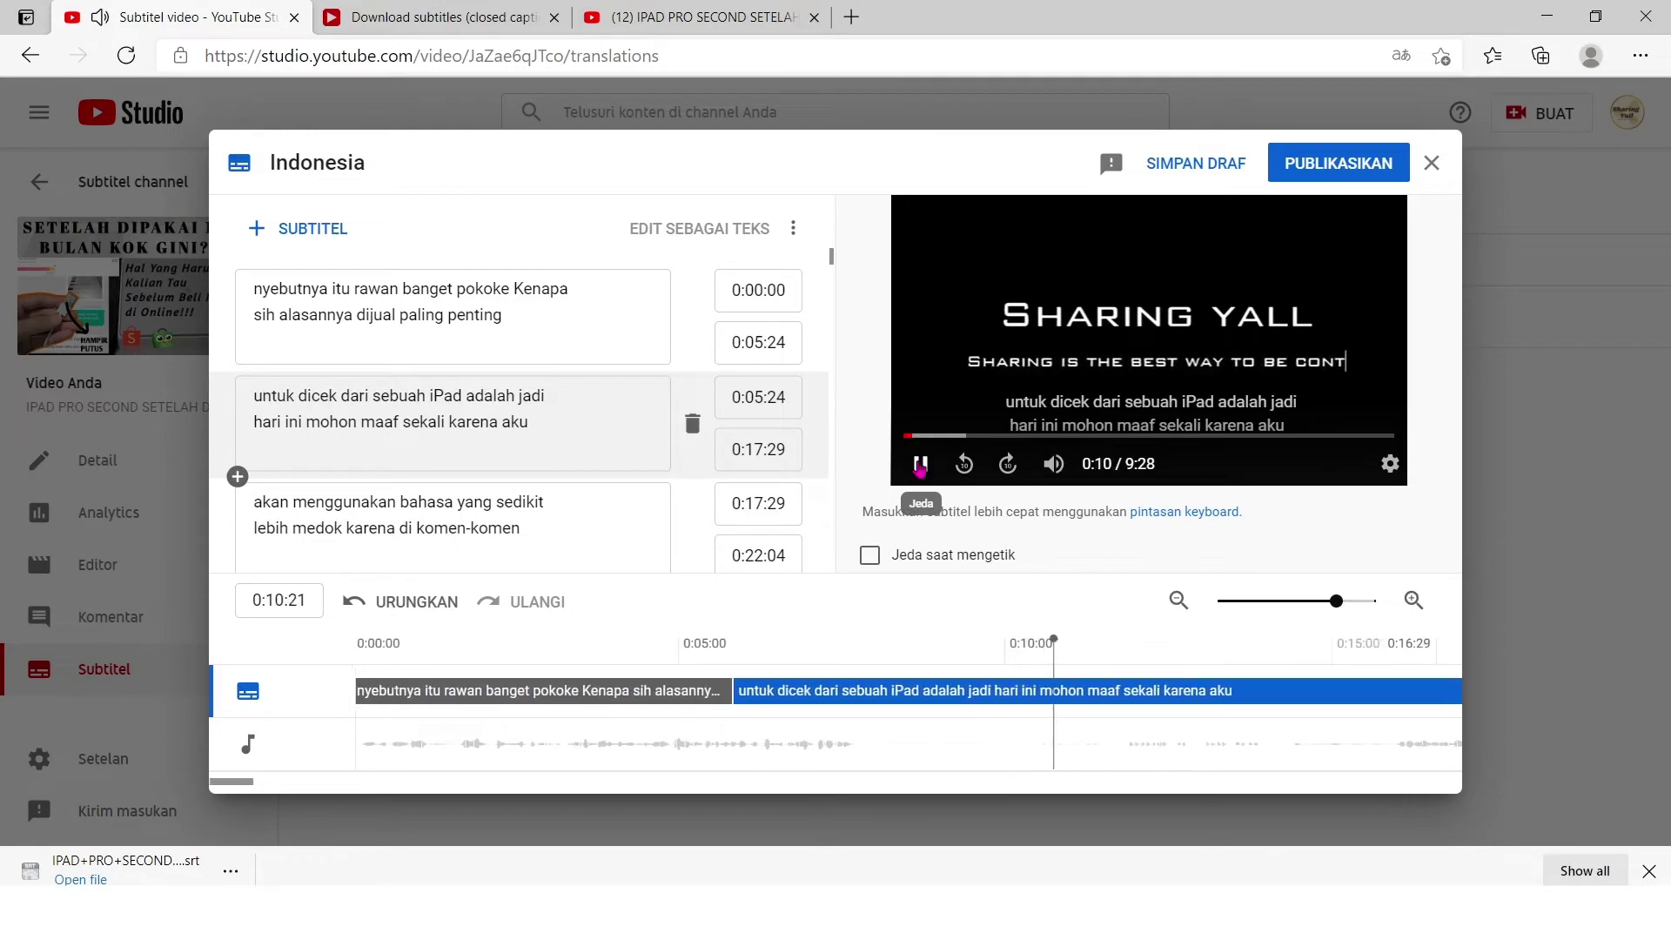
pyautogui.click(920, 464)
pyautogui.scroll(-15, 496, 455)
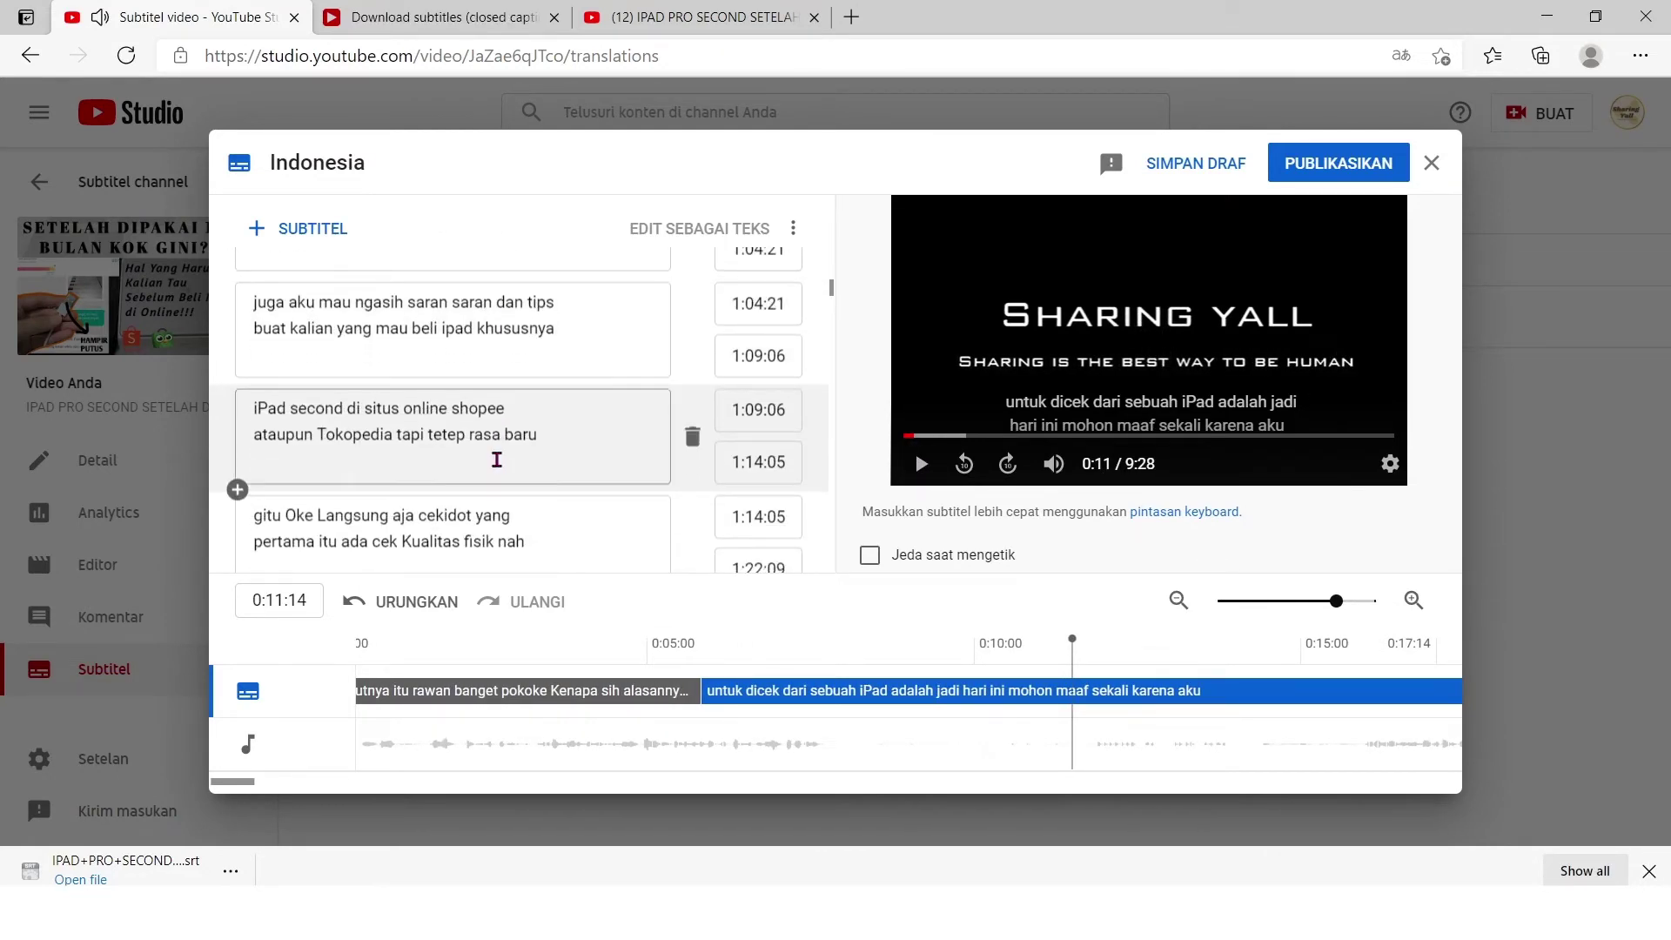
pyautogui.scroll(-2, 498, 466)
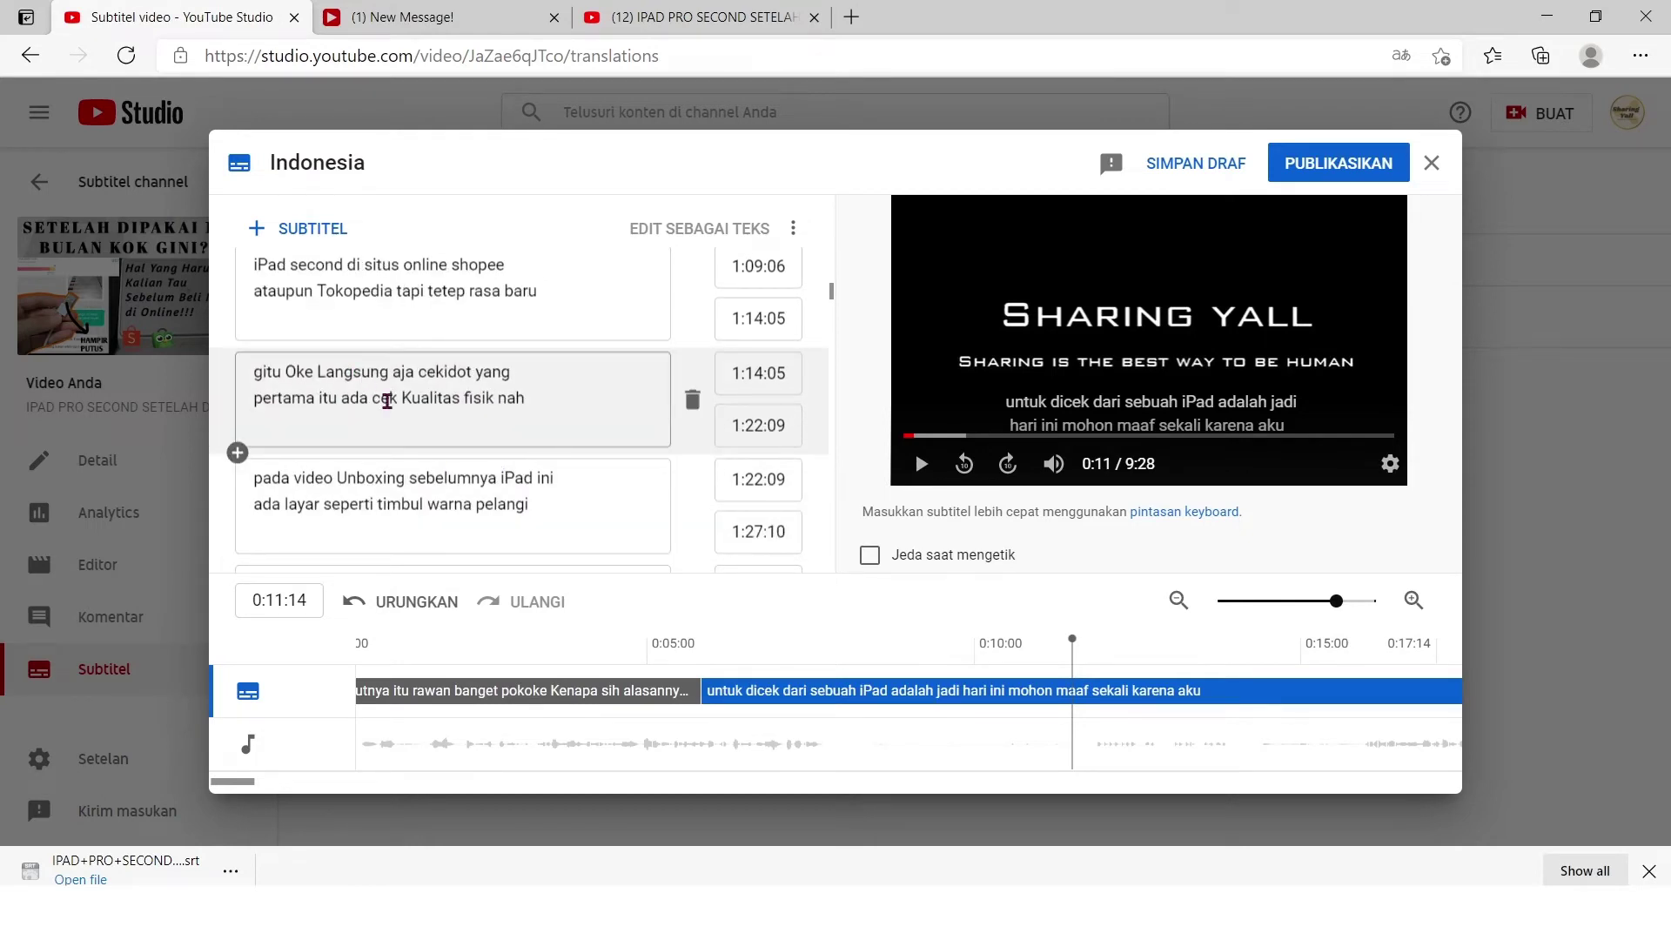
pyautogui.scroll(-1, 387, 401)
pyautogui.scroll(-5, 457, 448)
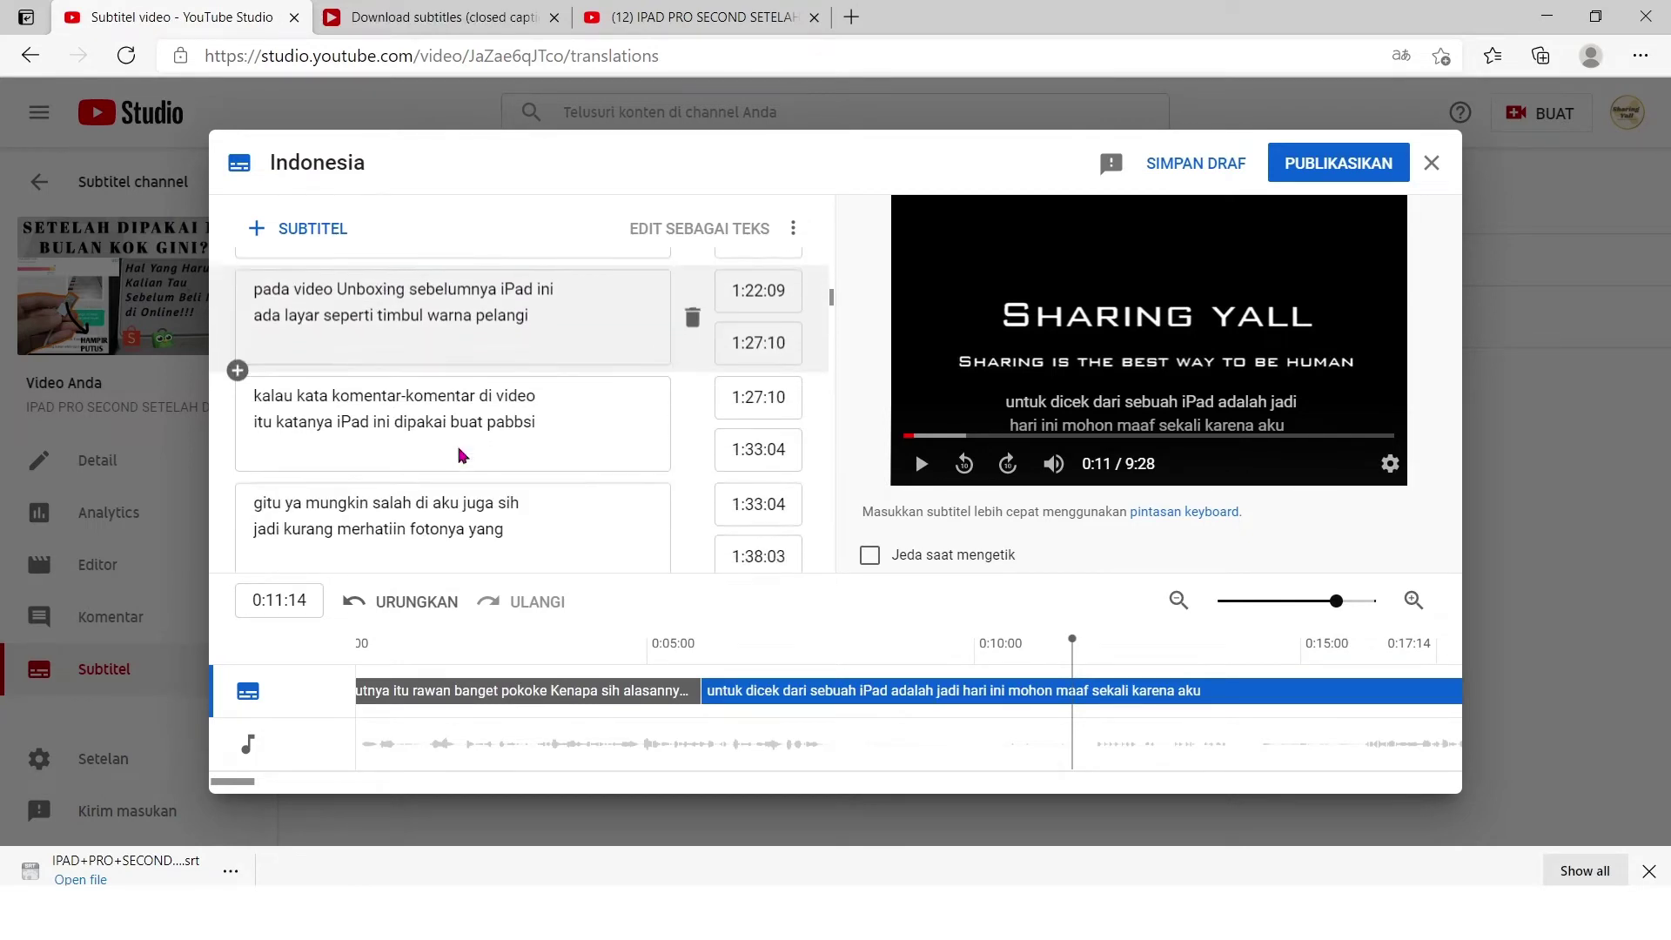
pyautogui.click(375, 394)
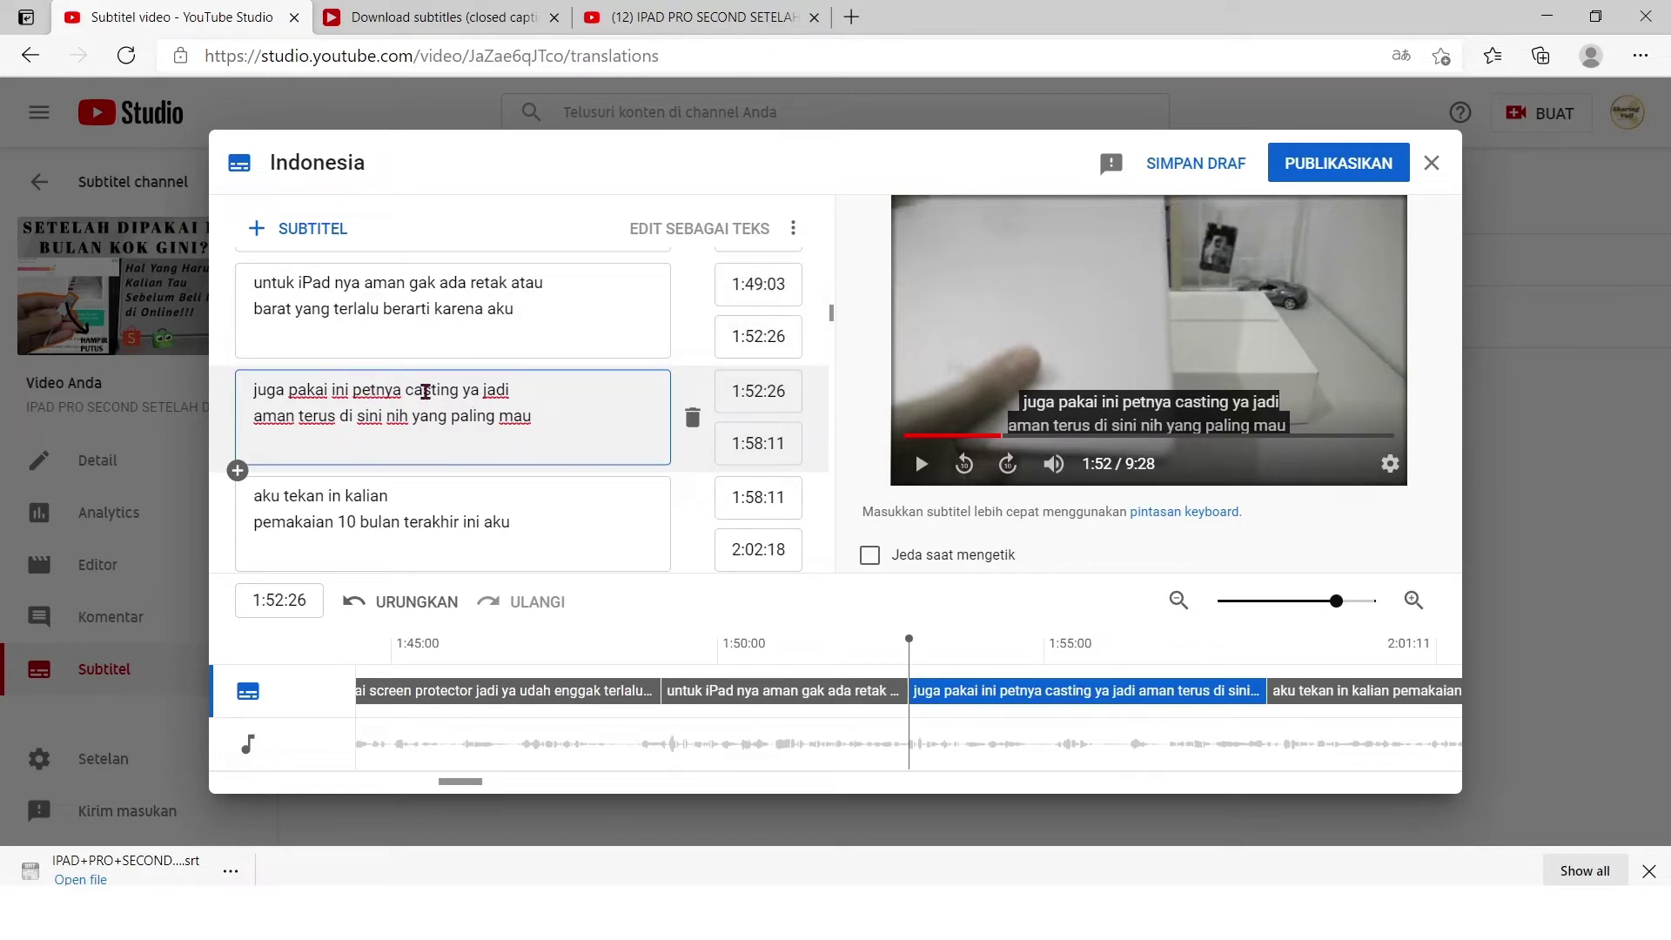
# Correct the word "Gecek" to "di cek" in the caption that starts at 2:02:18
pyautogui.scroll(-2, 462, 444)
pyautogui.scroll(-1, 462, 446)
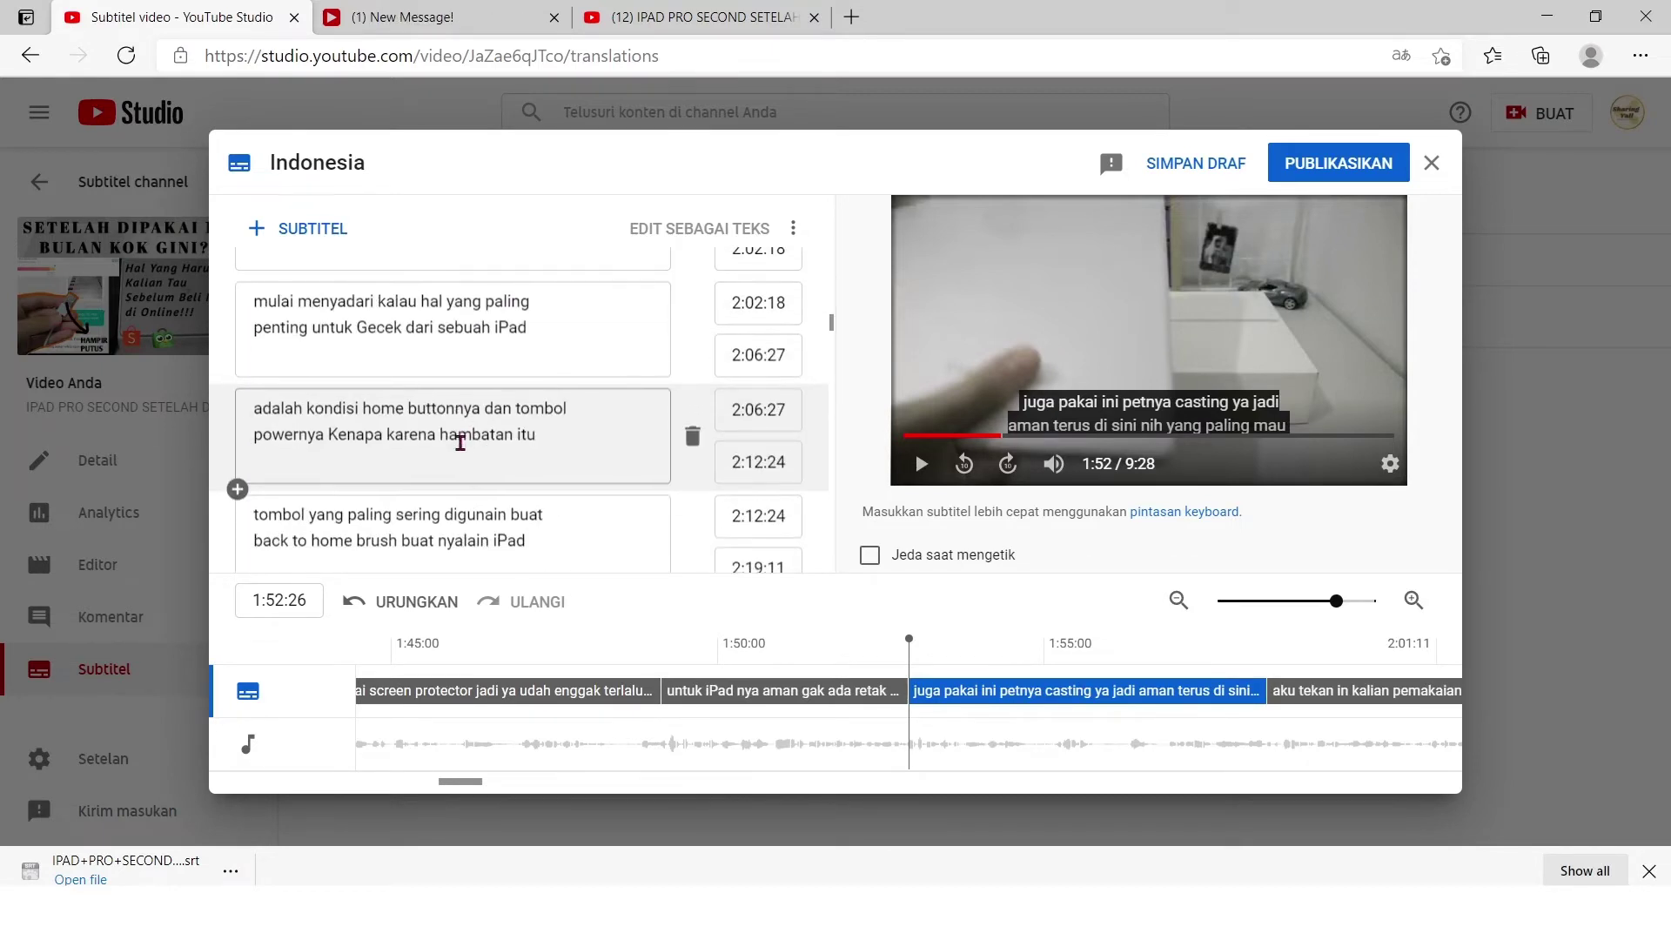
pyautogui.scroll(1, 460, 442)
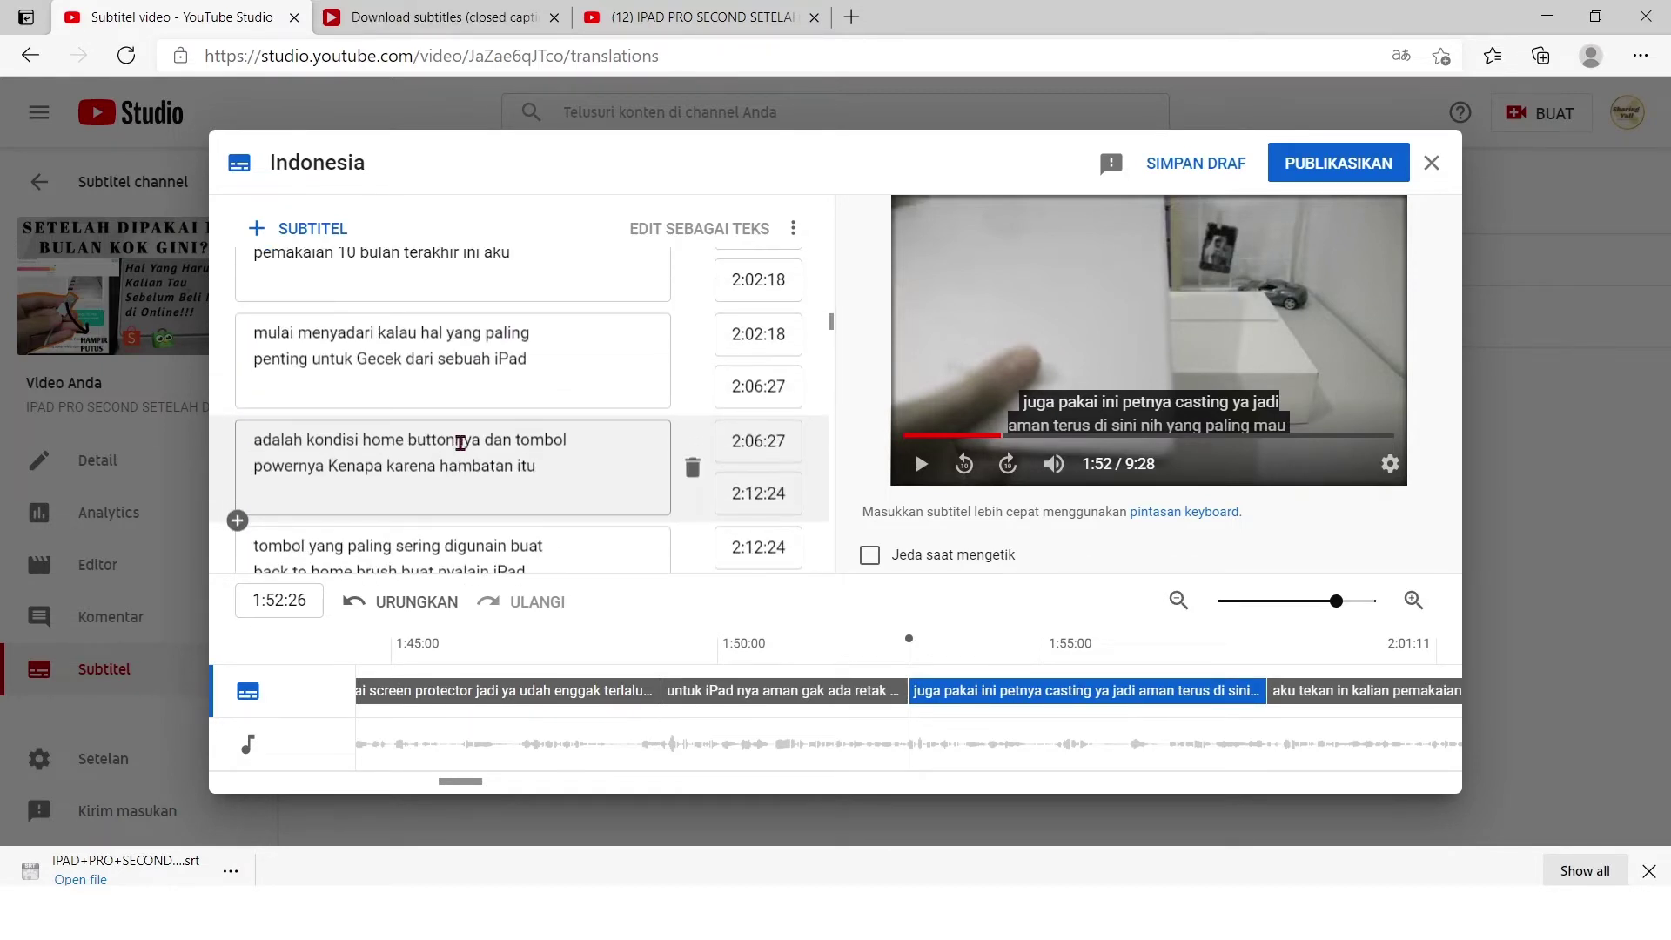
pyautogui.click(392, 354)
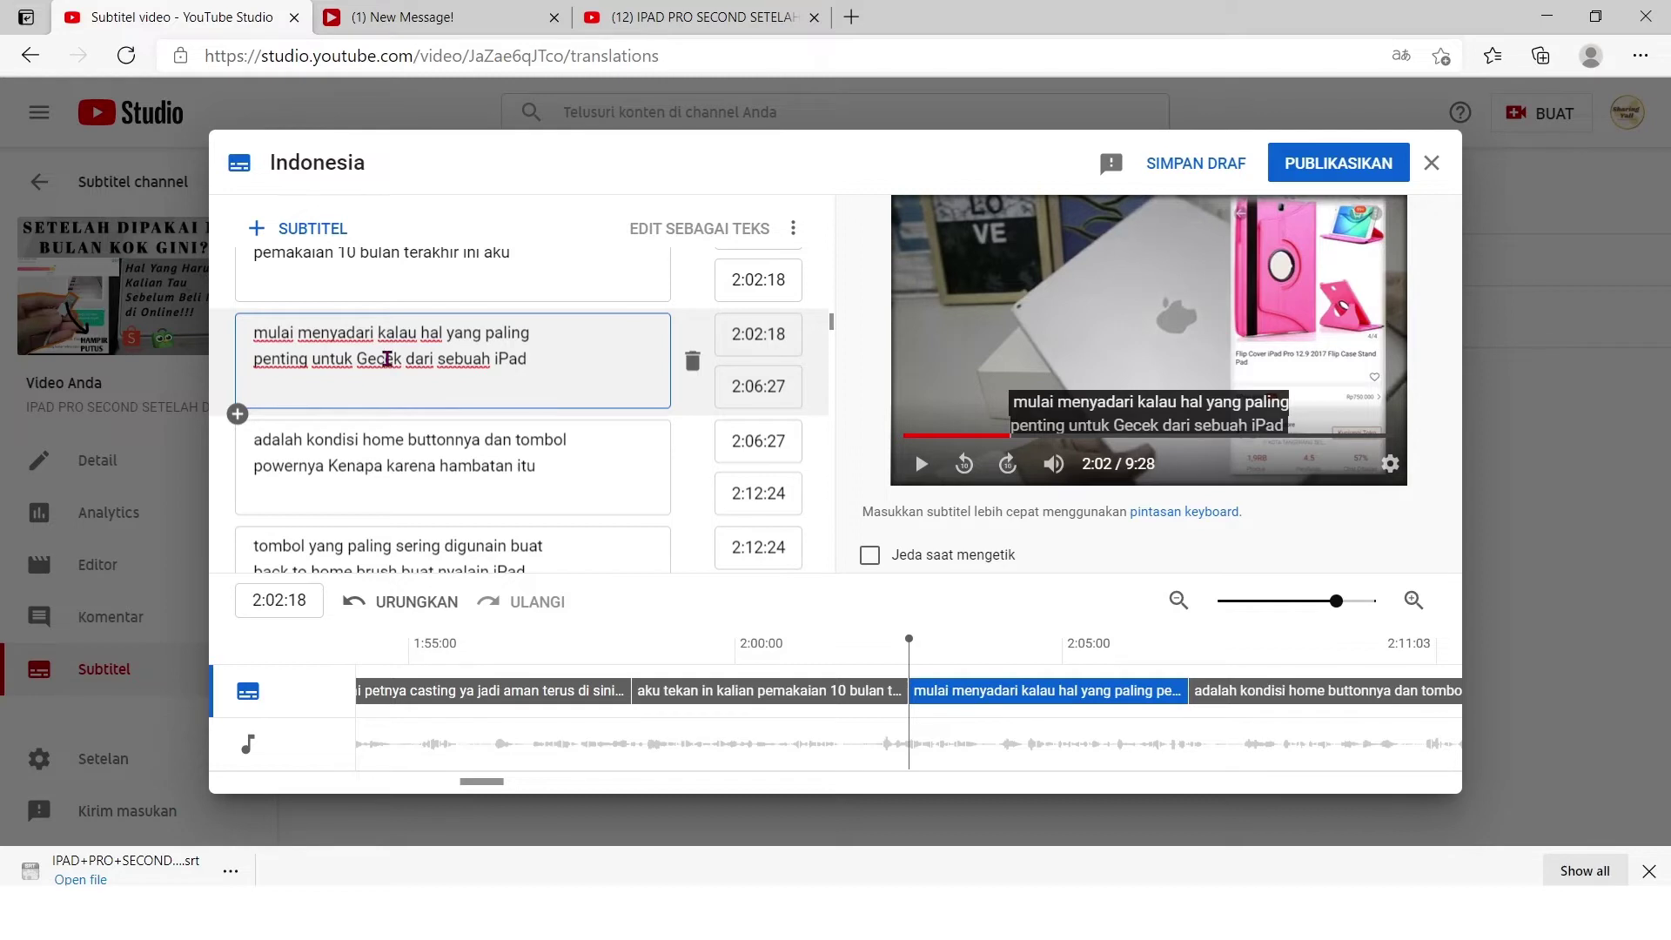
pyautogui.press('BackSpace')
pyautogui.press('BackSpace')
pyautogui.press('BackSpace')
pyautogui.press('BackSpace')
pyautogui.press('BackSpace')
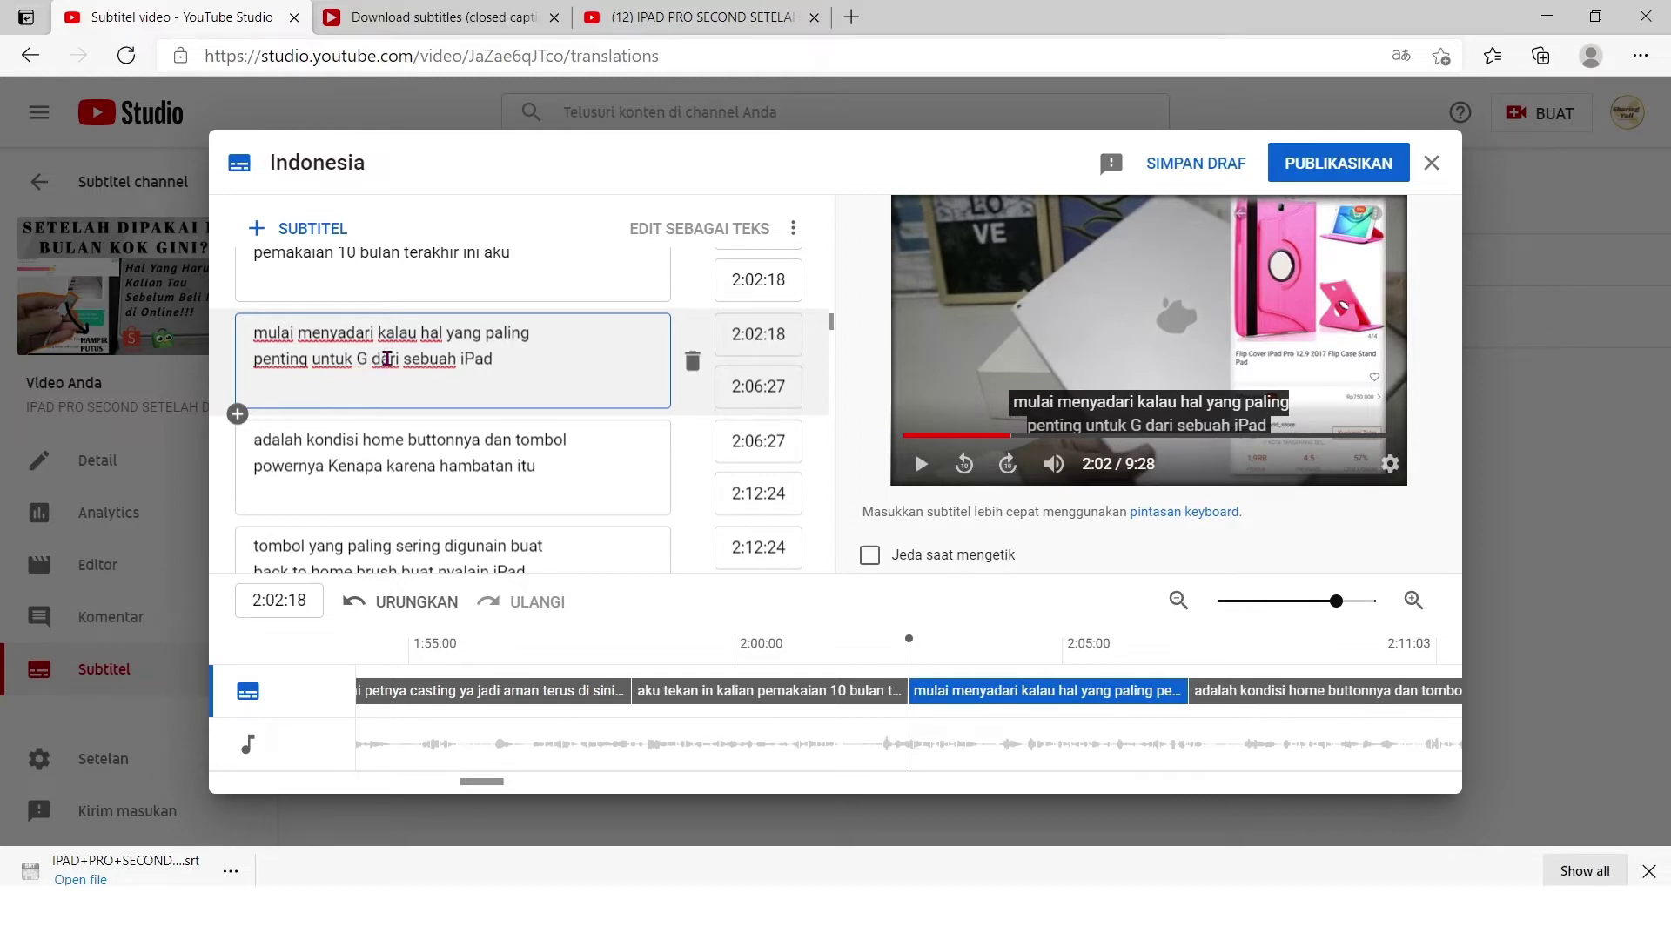
pyautogui.write('di ek')
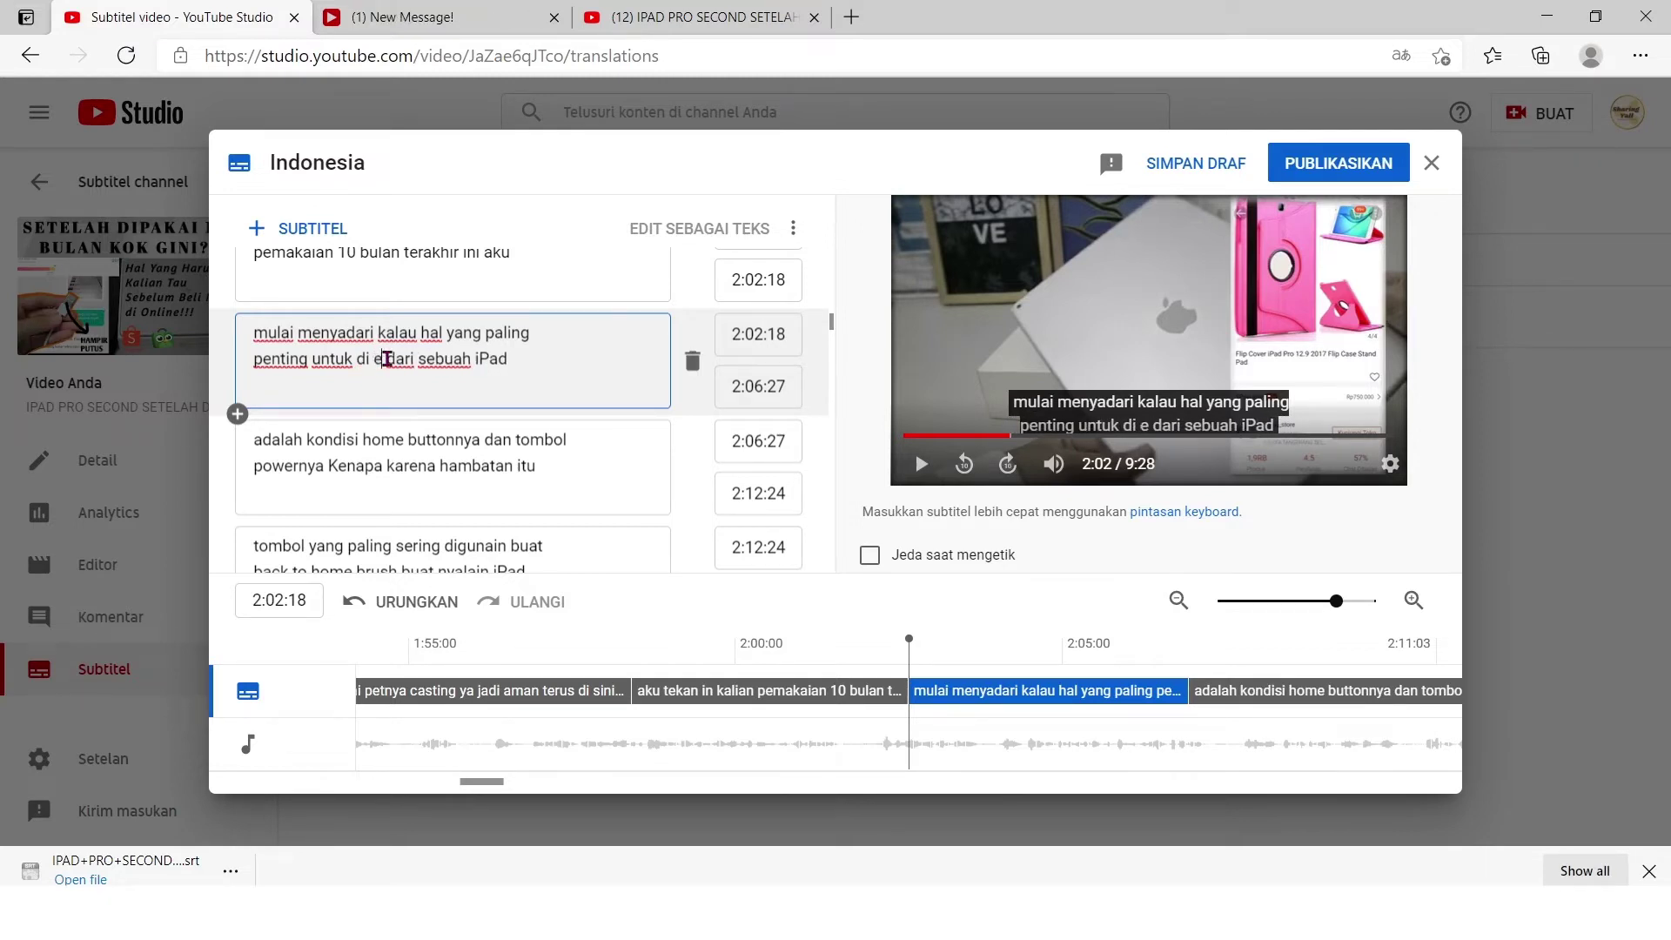
pyautogui.press('BackSpace')
pyautogui.press('BackSpace')
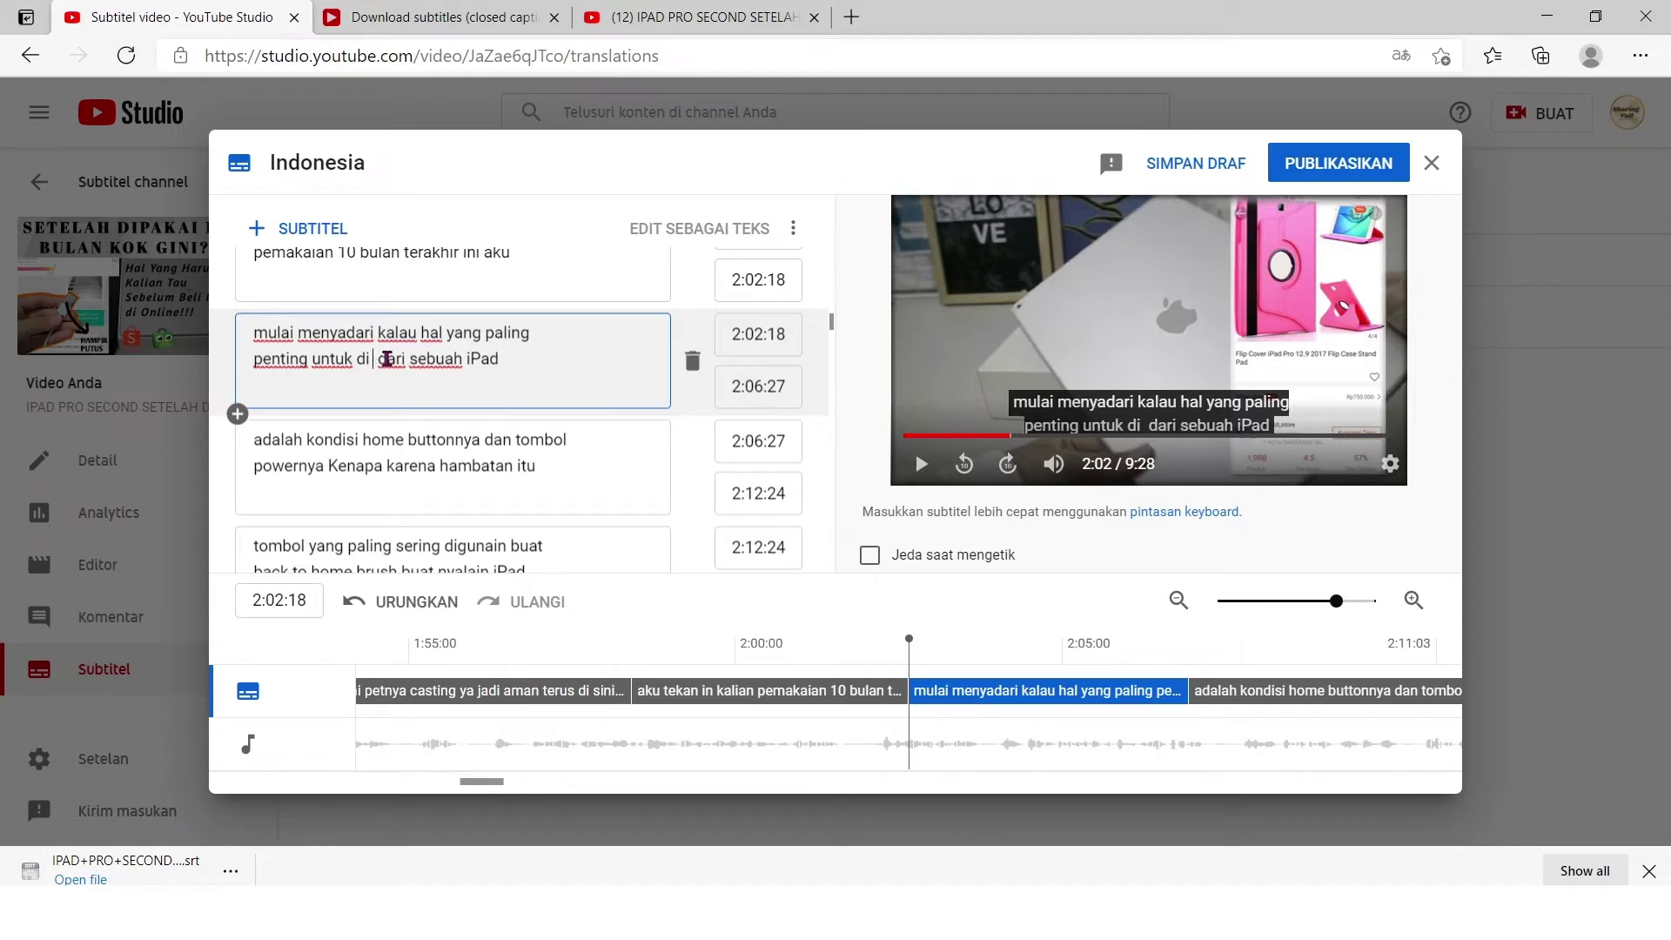
pyautogui.write('cek')
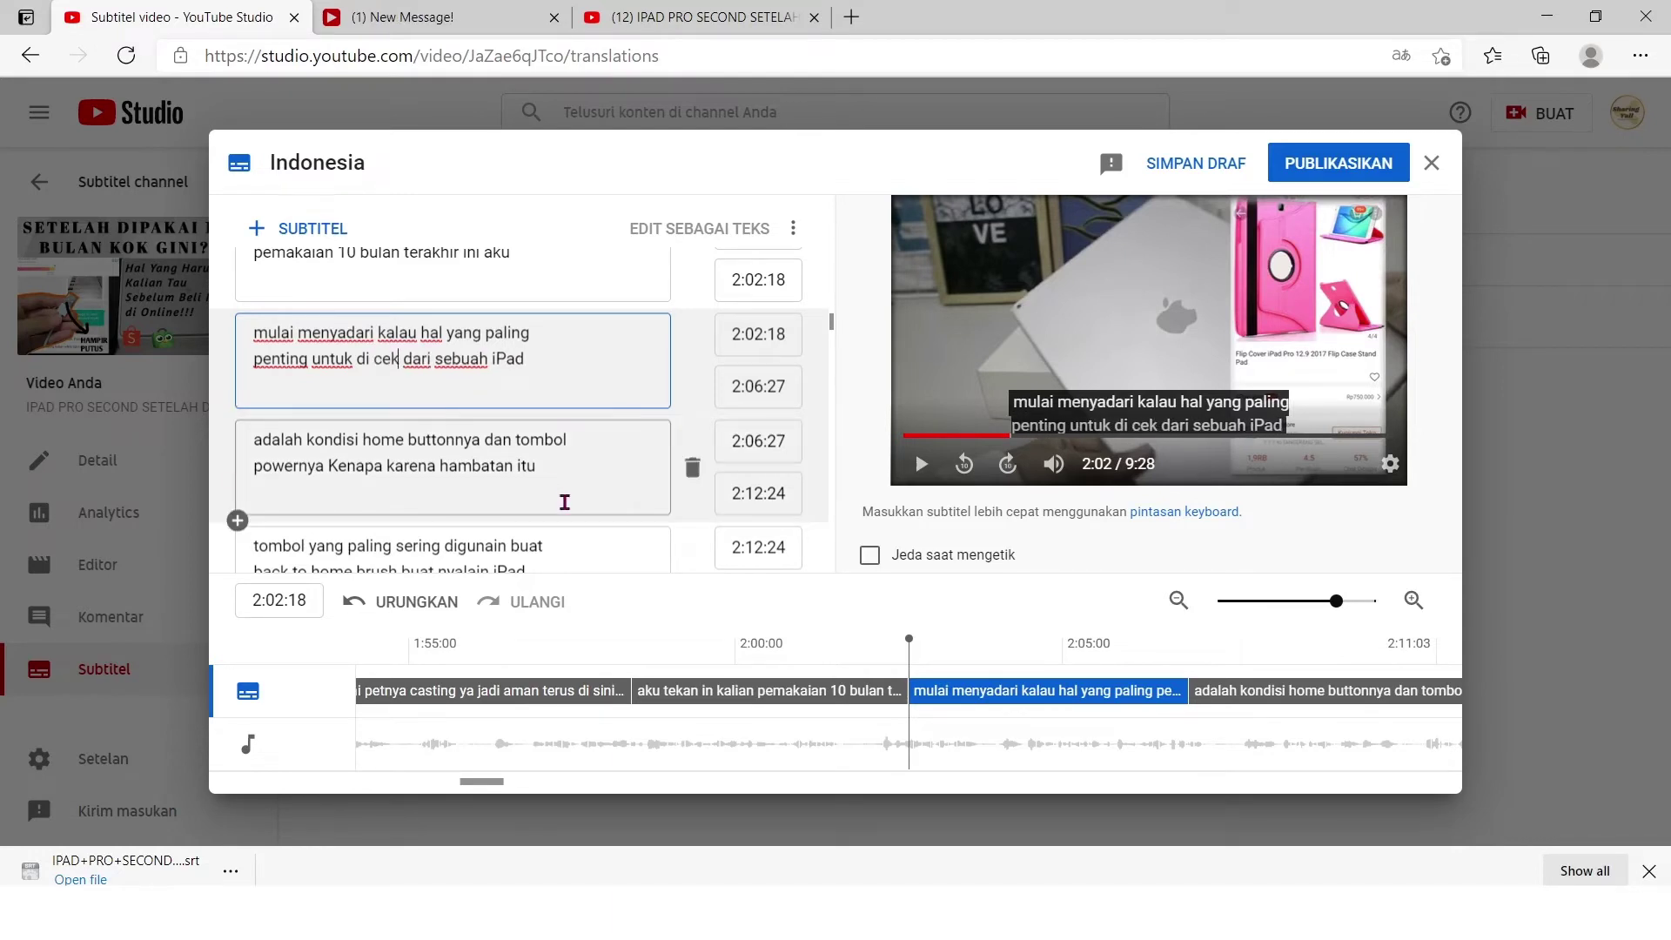
# Publish the edited Indonesian subtitles
pyautogui.scroll(-3, 564, 502)
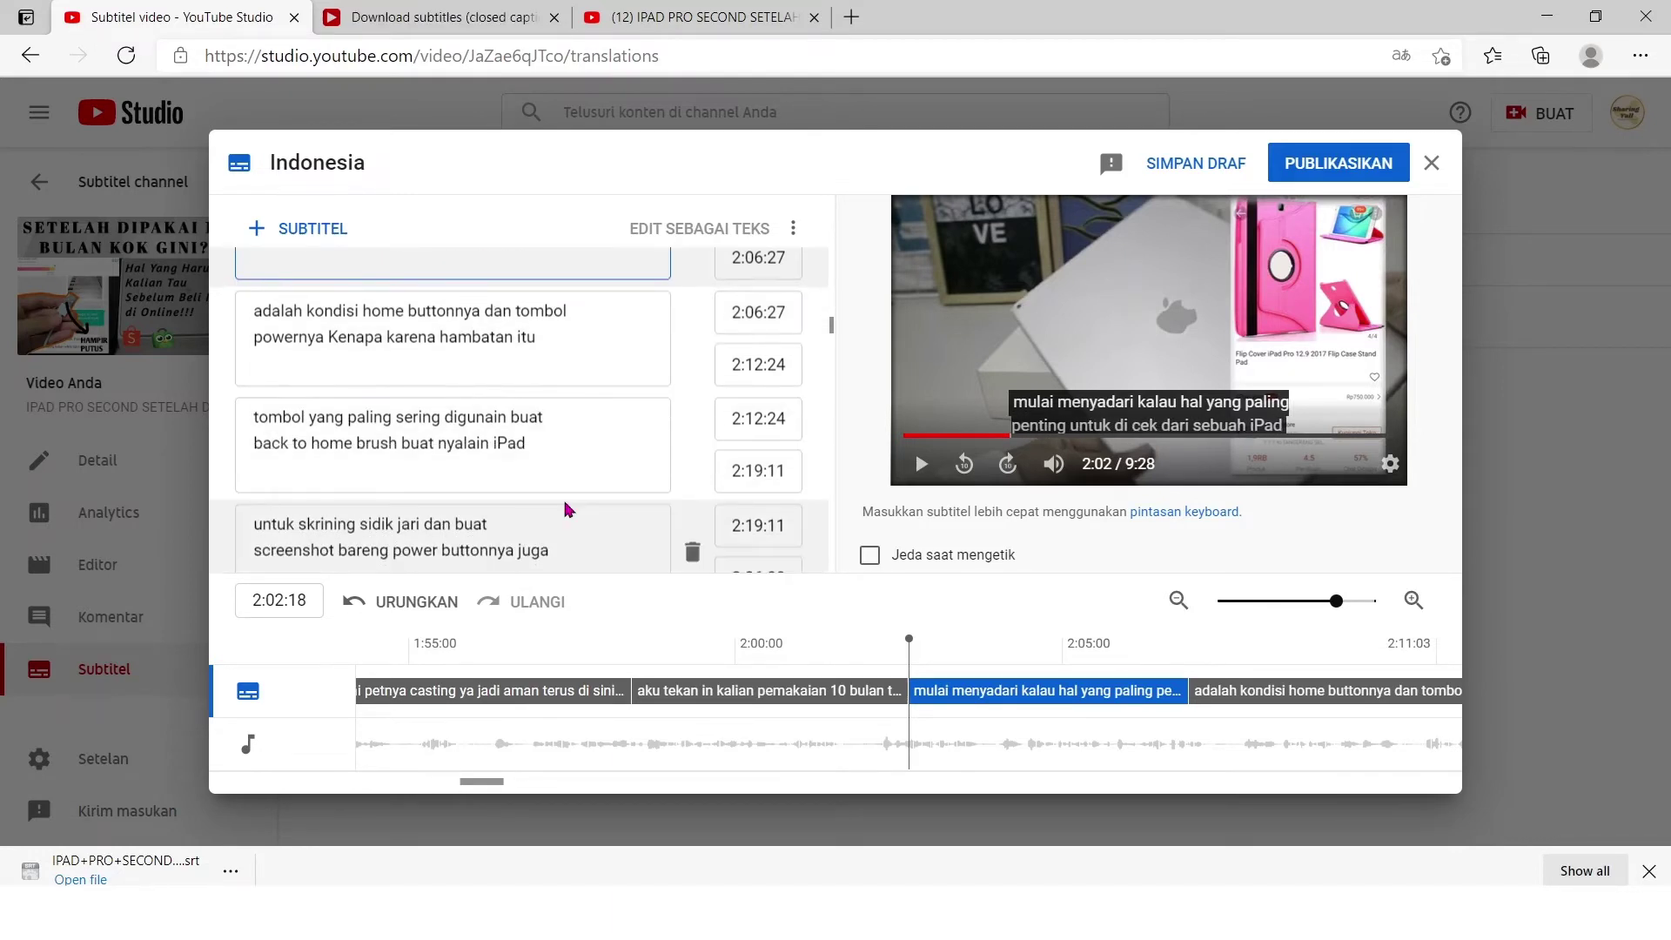
pyautogui.scroll(20, 565, 502)
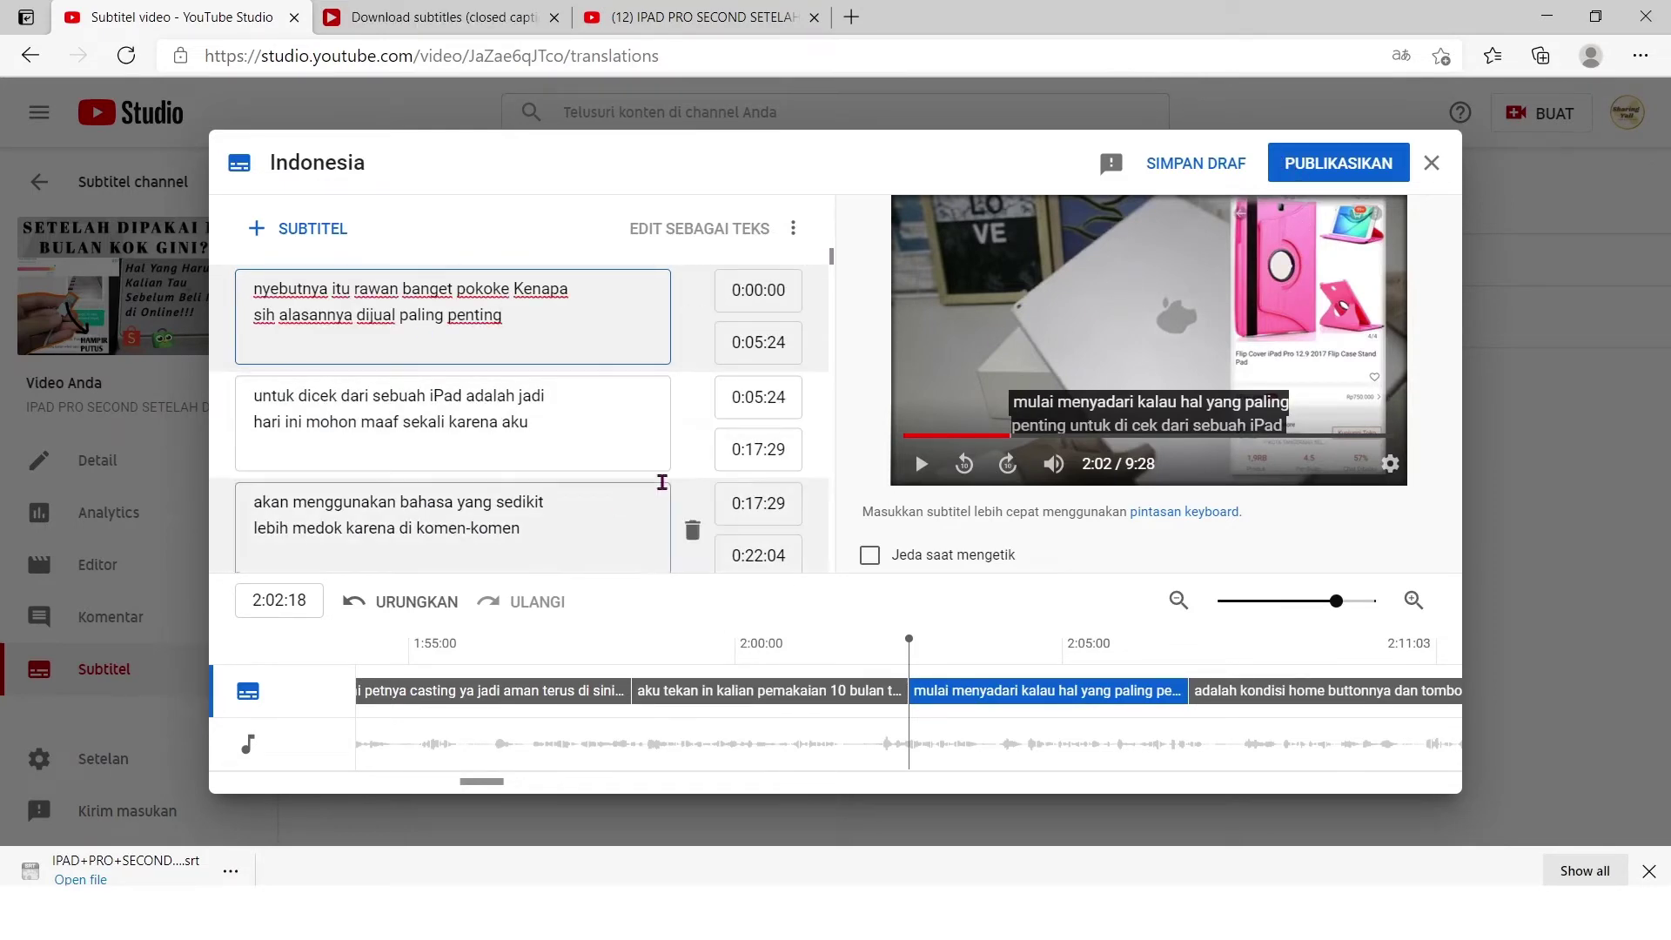
pyautogui.click(1376, 166)
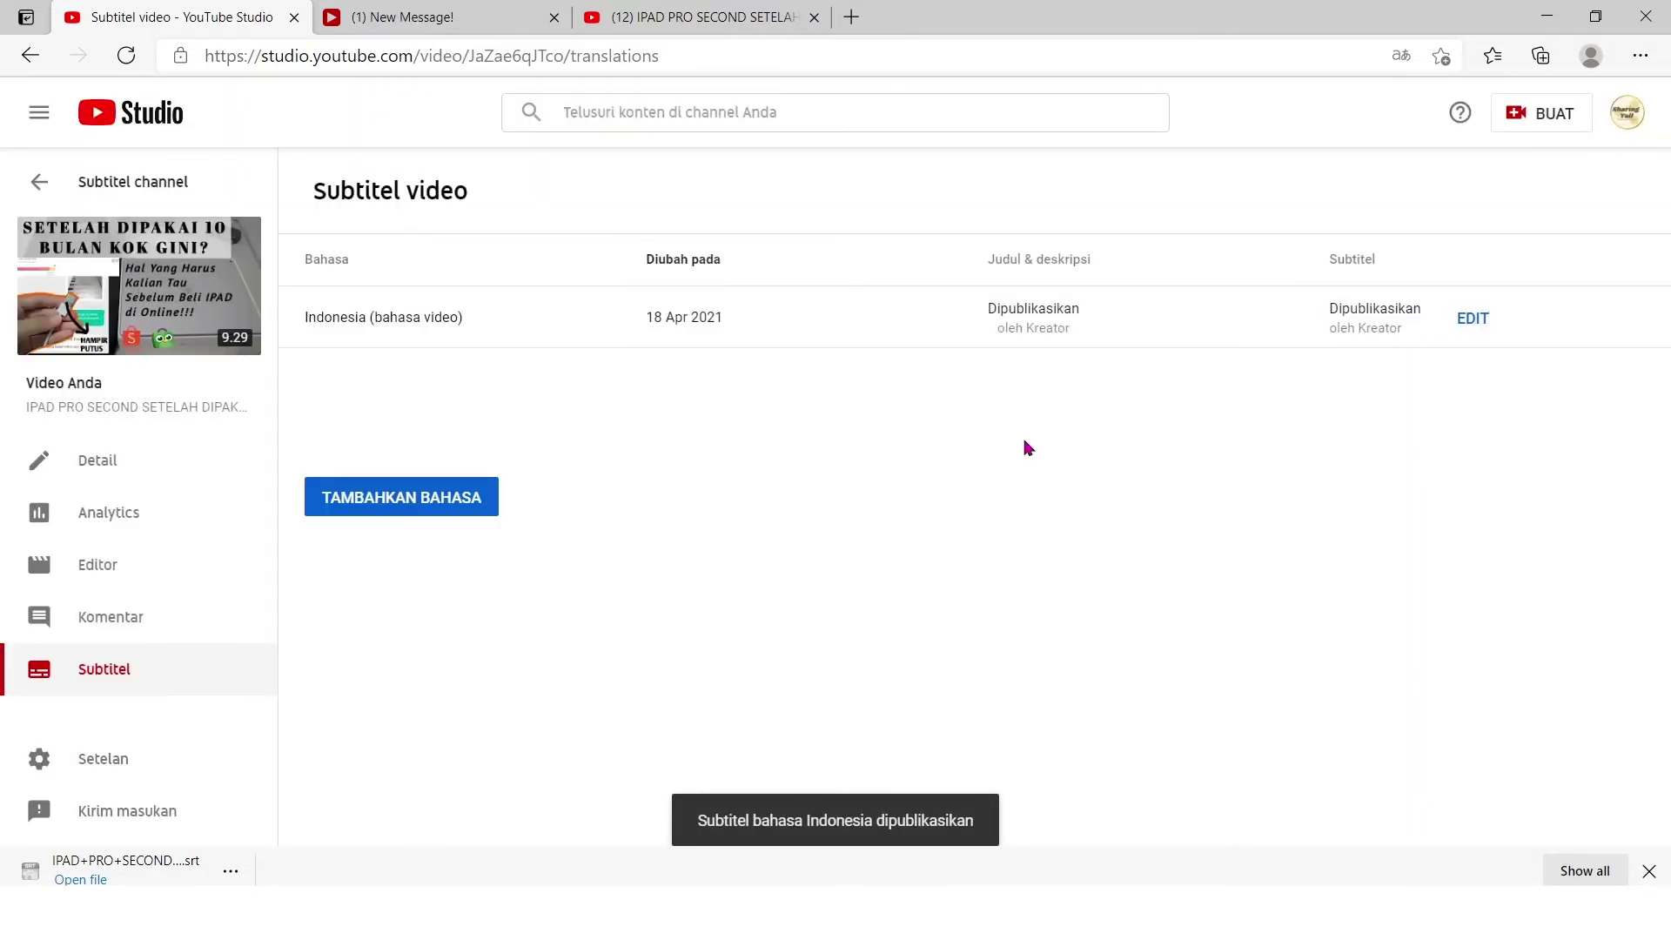
# Add Inggris (English) as a new language for the video's subtitles
pyautogui.click(399, 505)
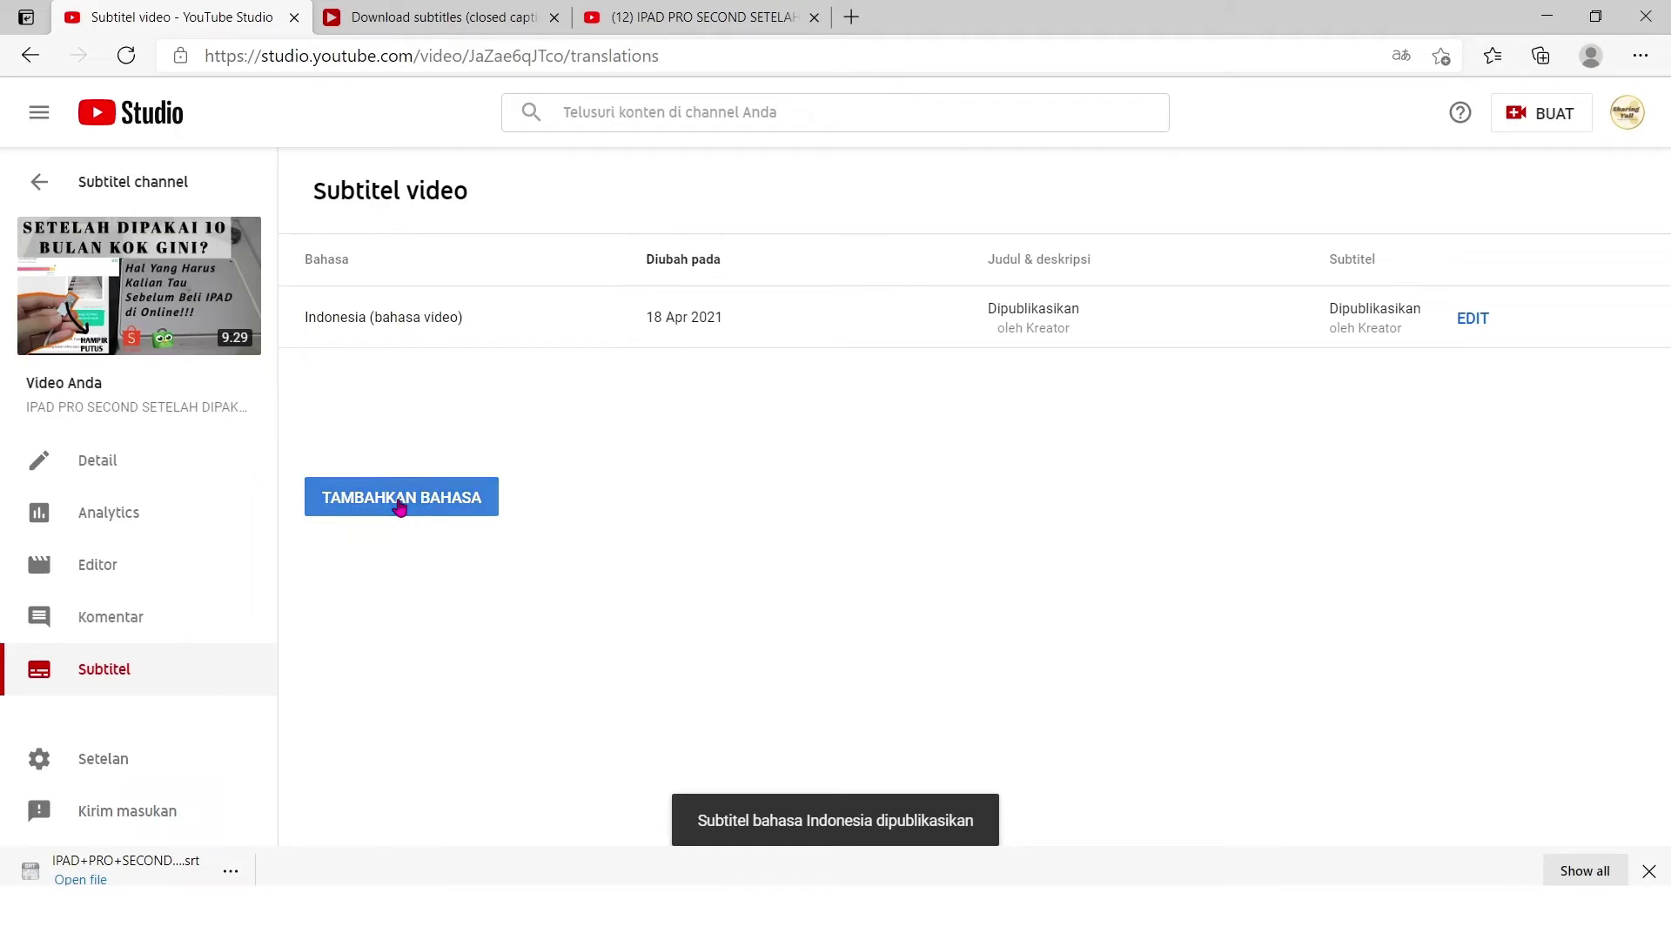
pyautogui.click(399, 504)
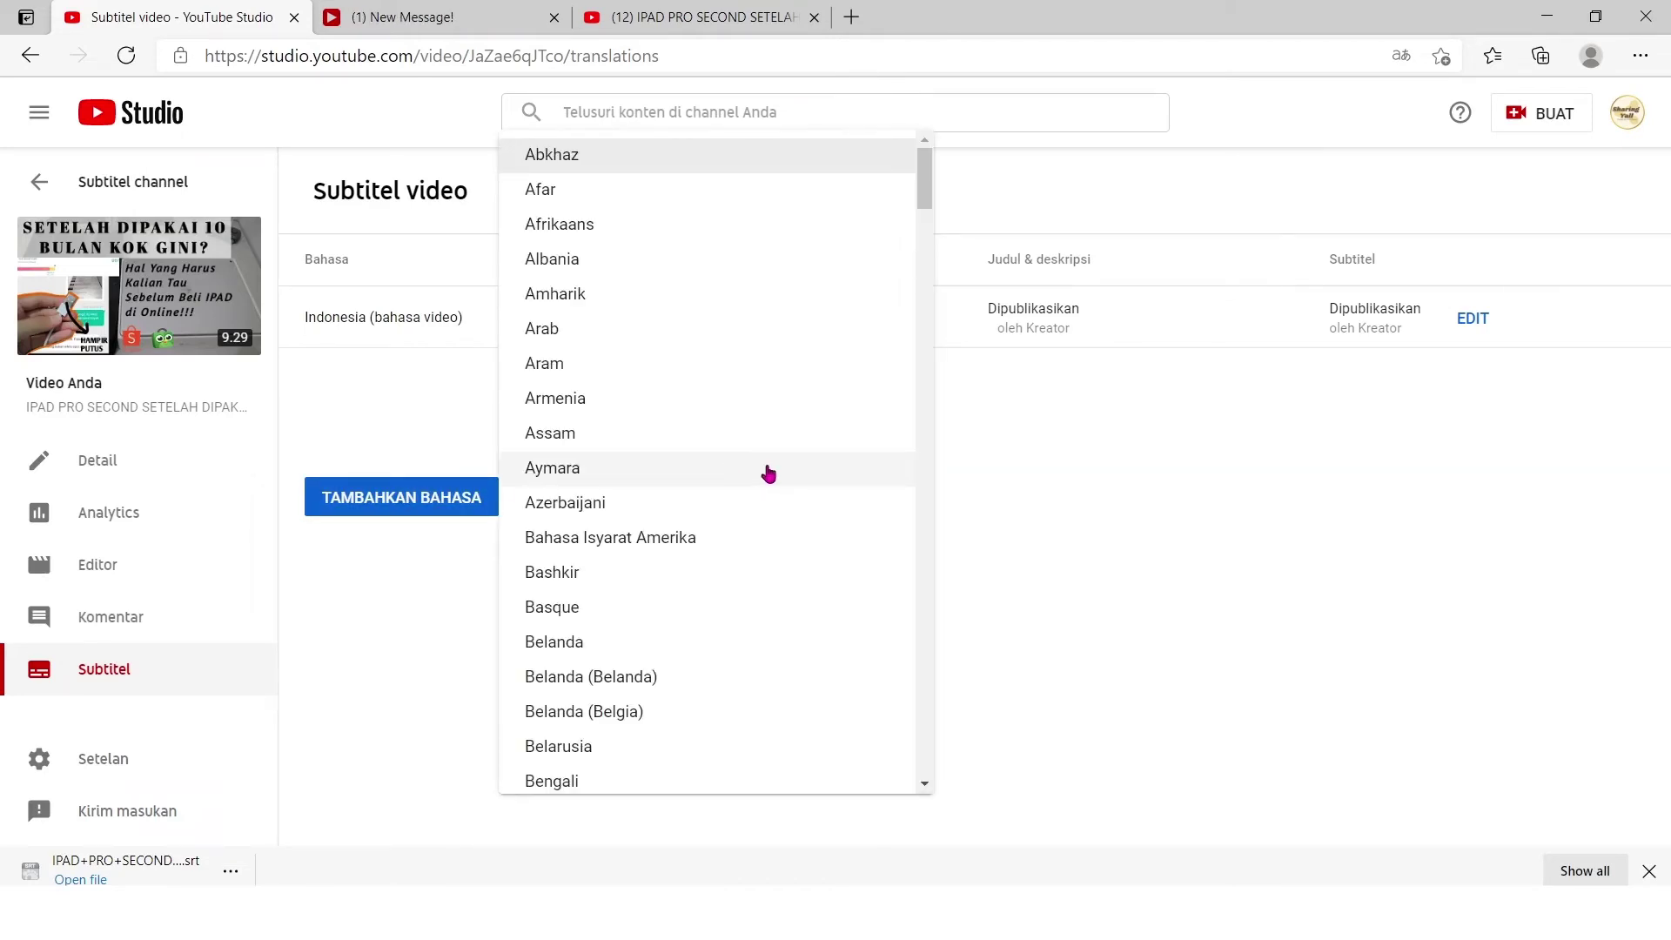
pyautogui.press('i')
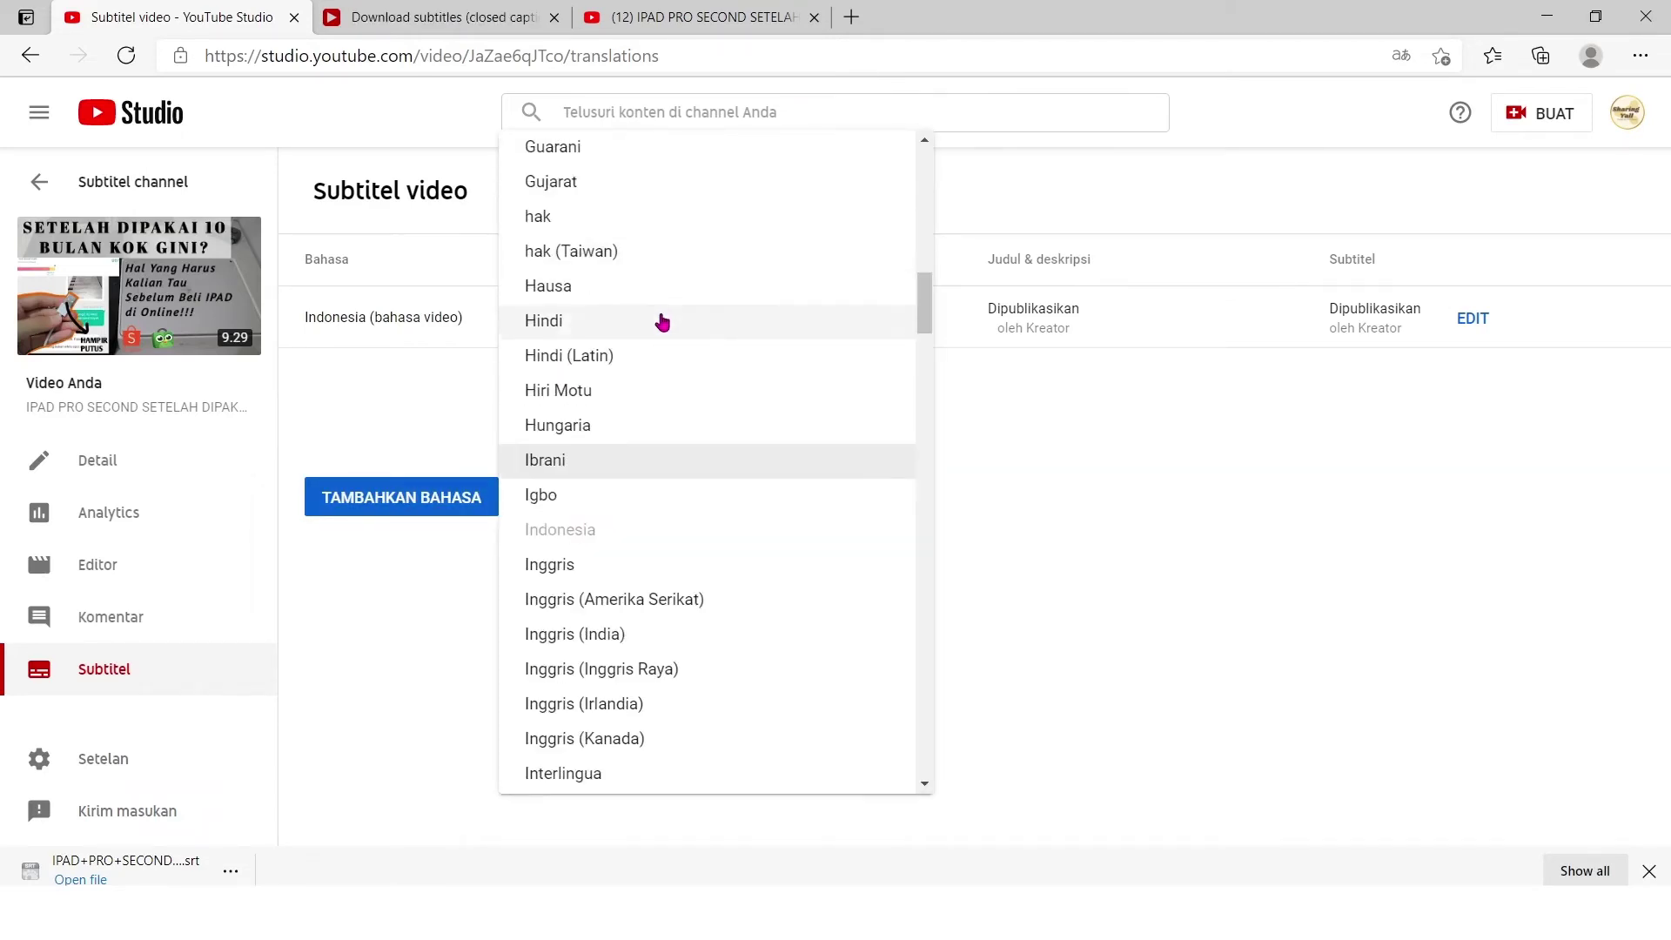
pyautogui.press('n')
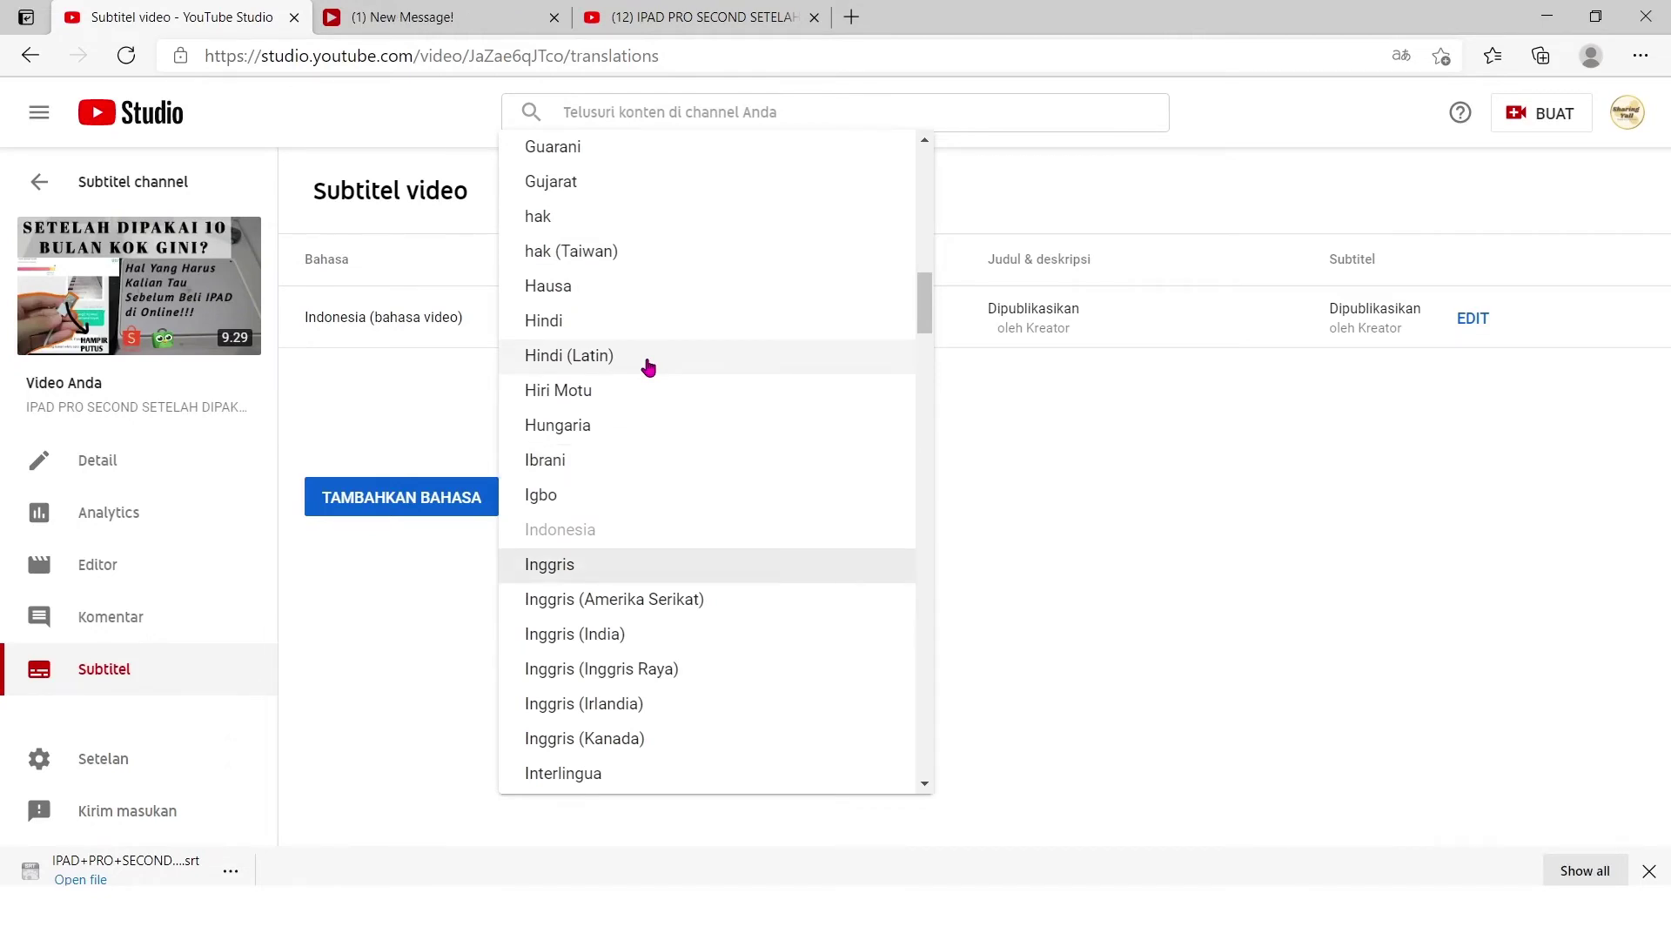
pyautogui.click(581, 566)
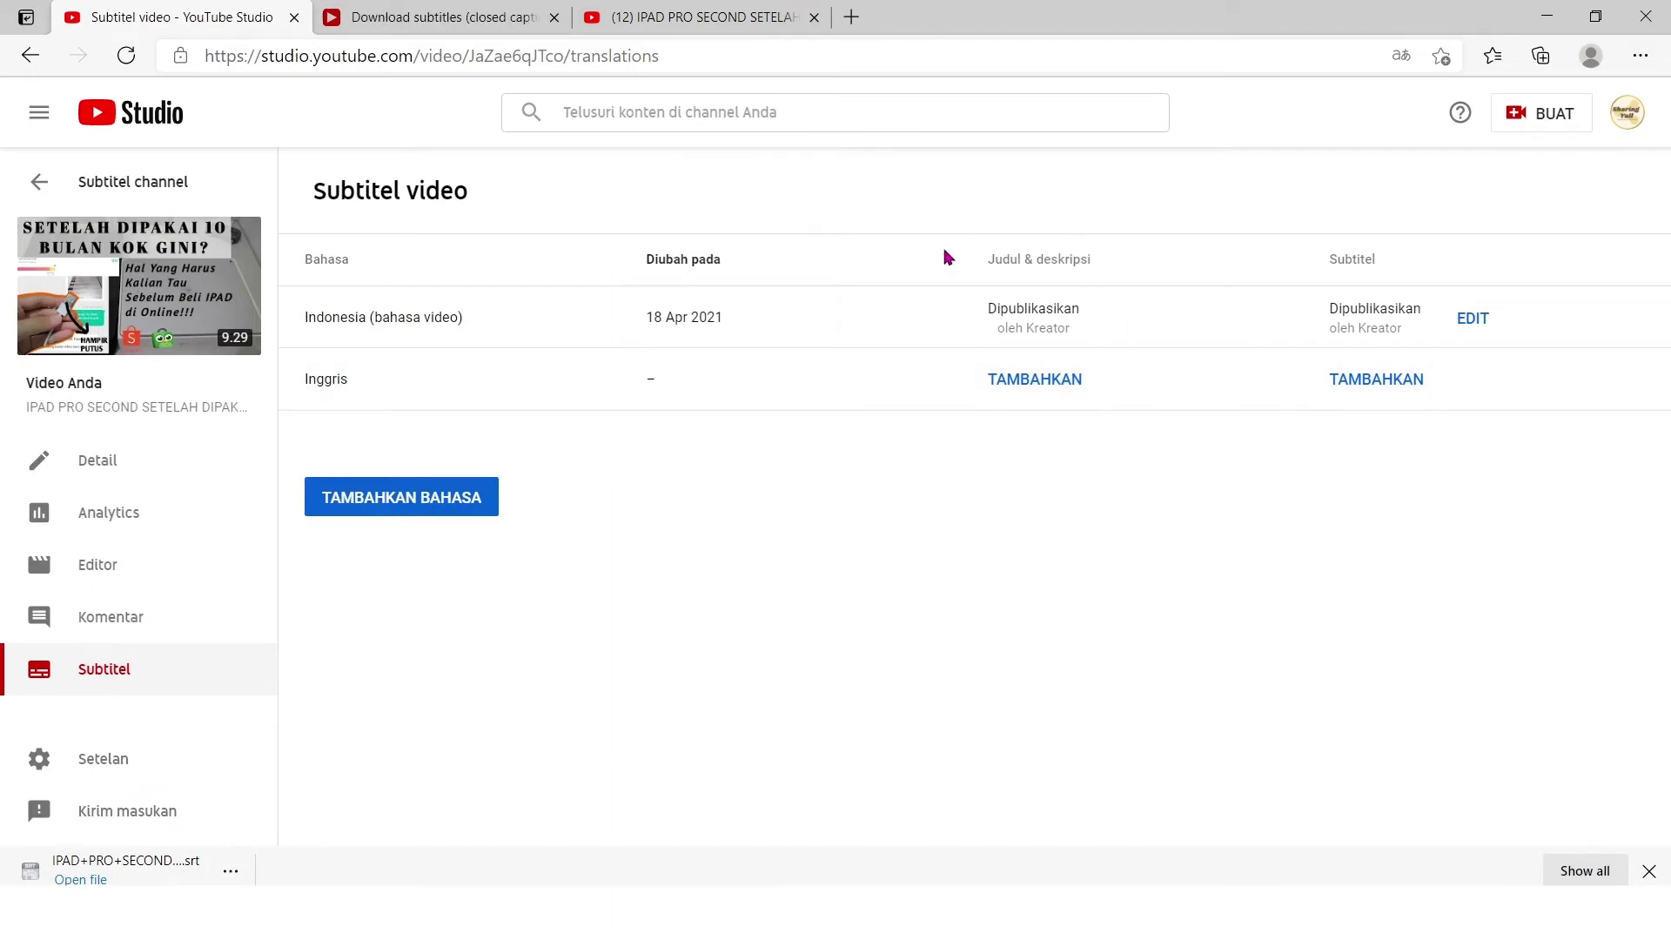
# Start adding the English title and description, and copy the original Indonesian title
pyautogui.click(1064, 380)
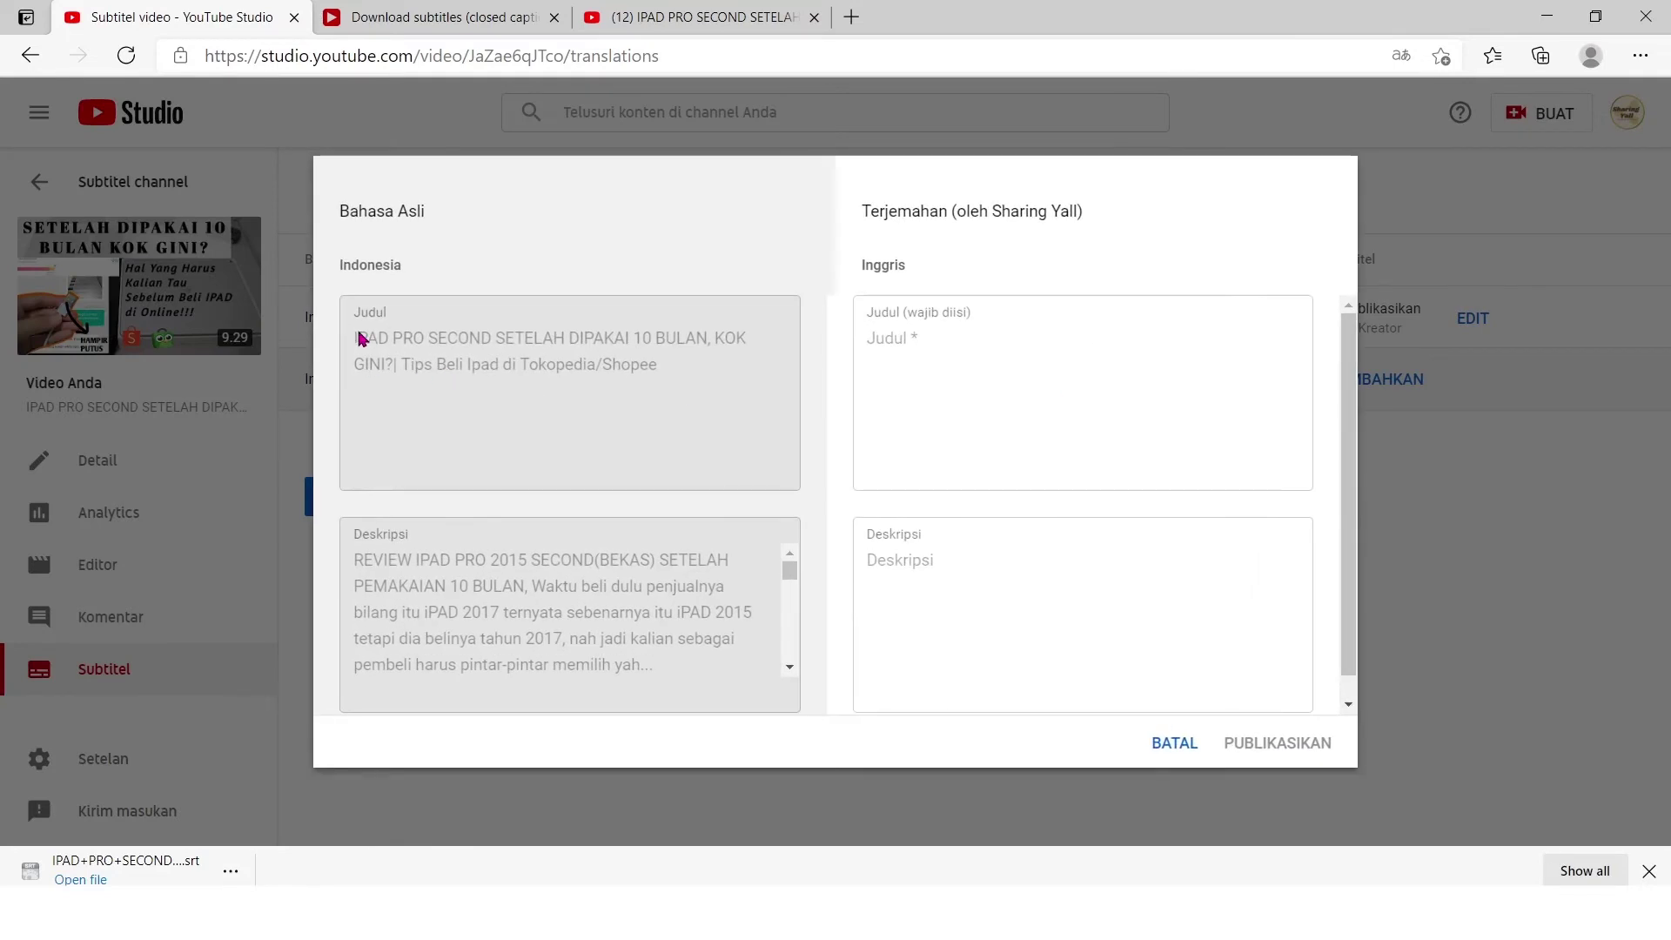
pyautogui.click(970, 390)
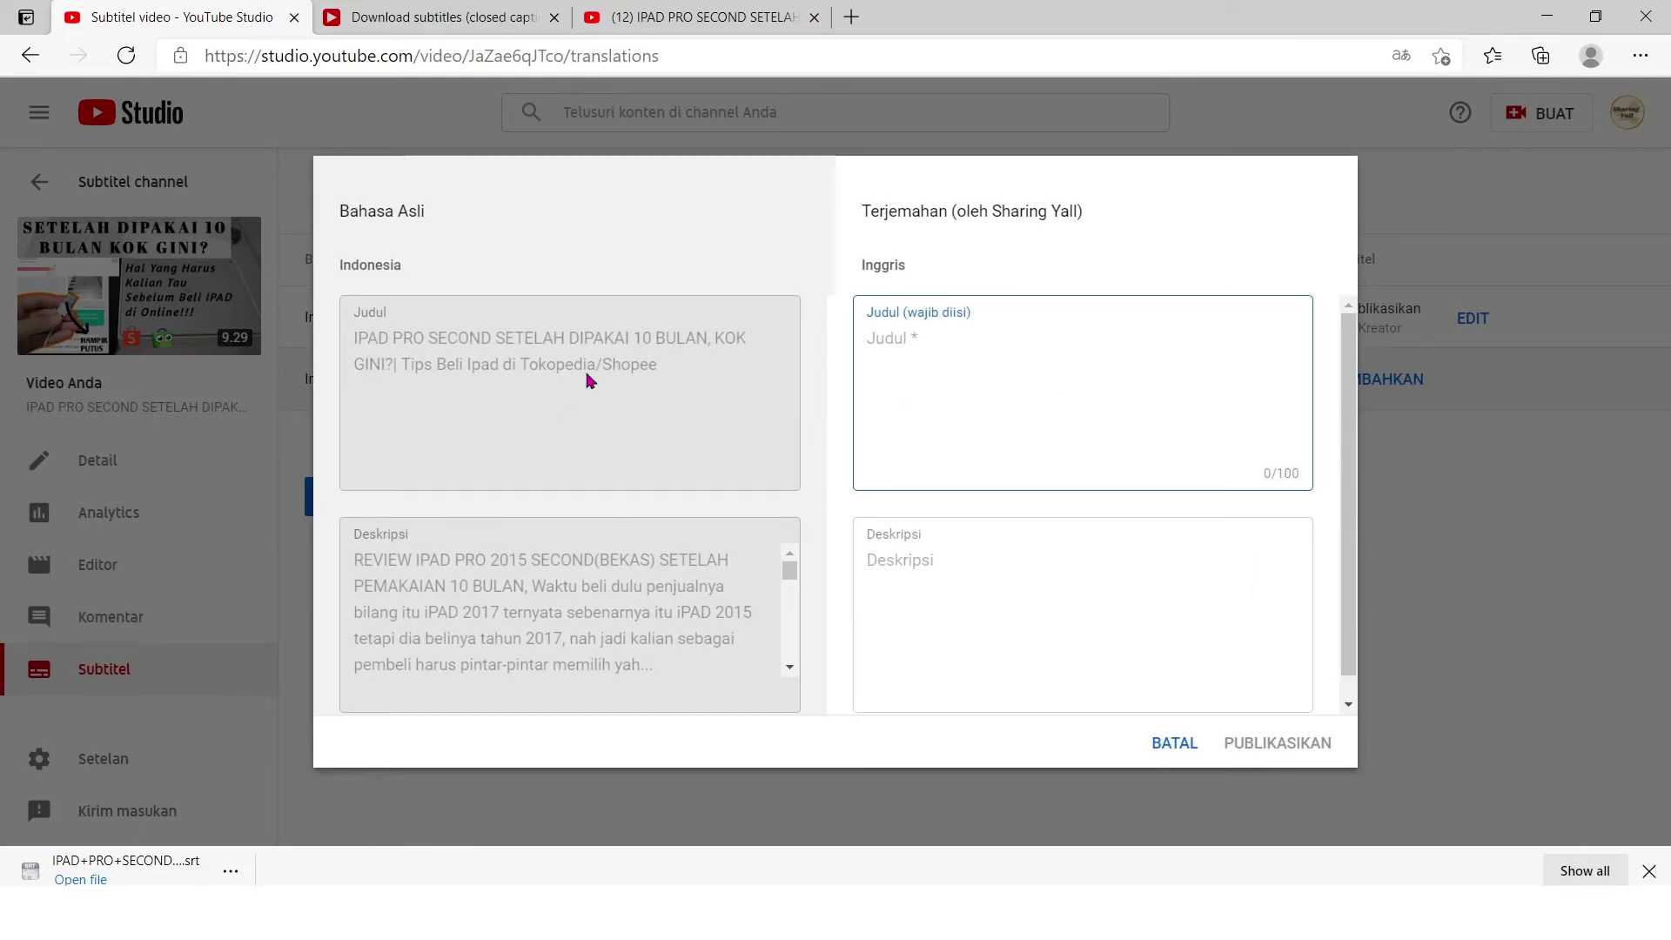
pyautogui.moveTo(350, 339); pyautogui.dragTo(761, 410)
pyautogui.hotkey('ctrl', 'c')
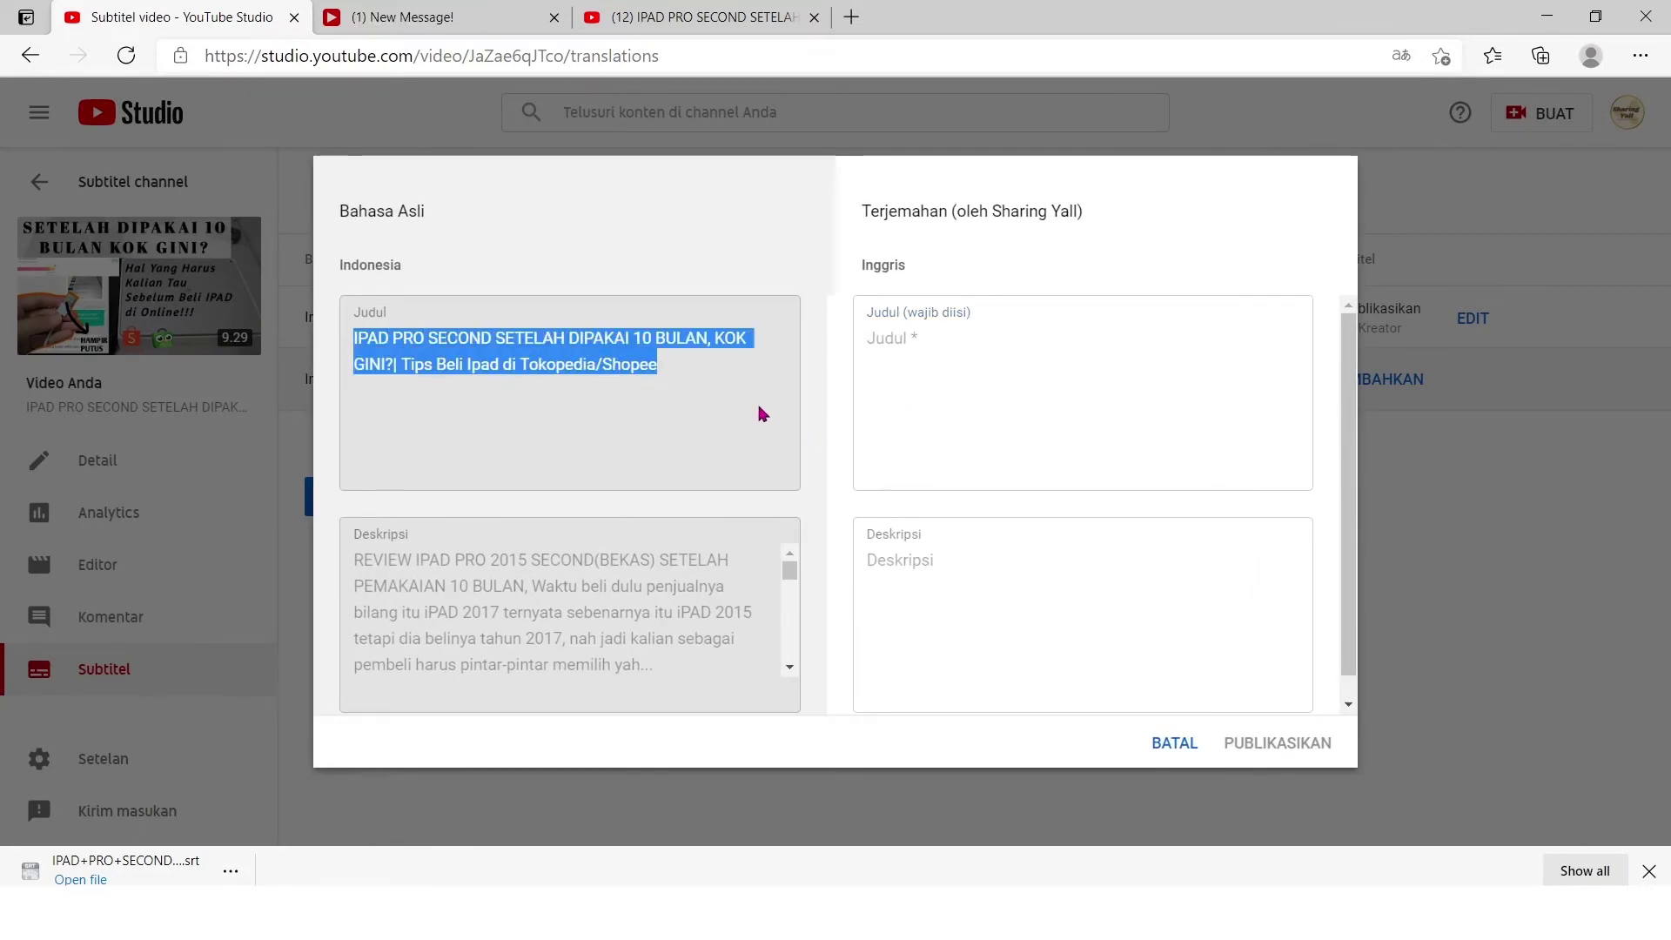
# Search for "google translate" in a new browser tab
pyautogui.click(851, 18)
pyautogui.write('go')
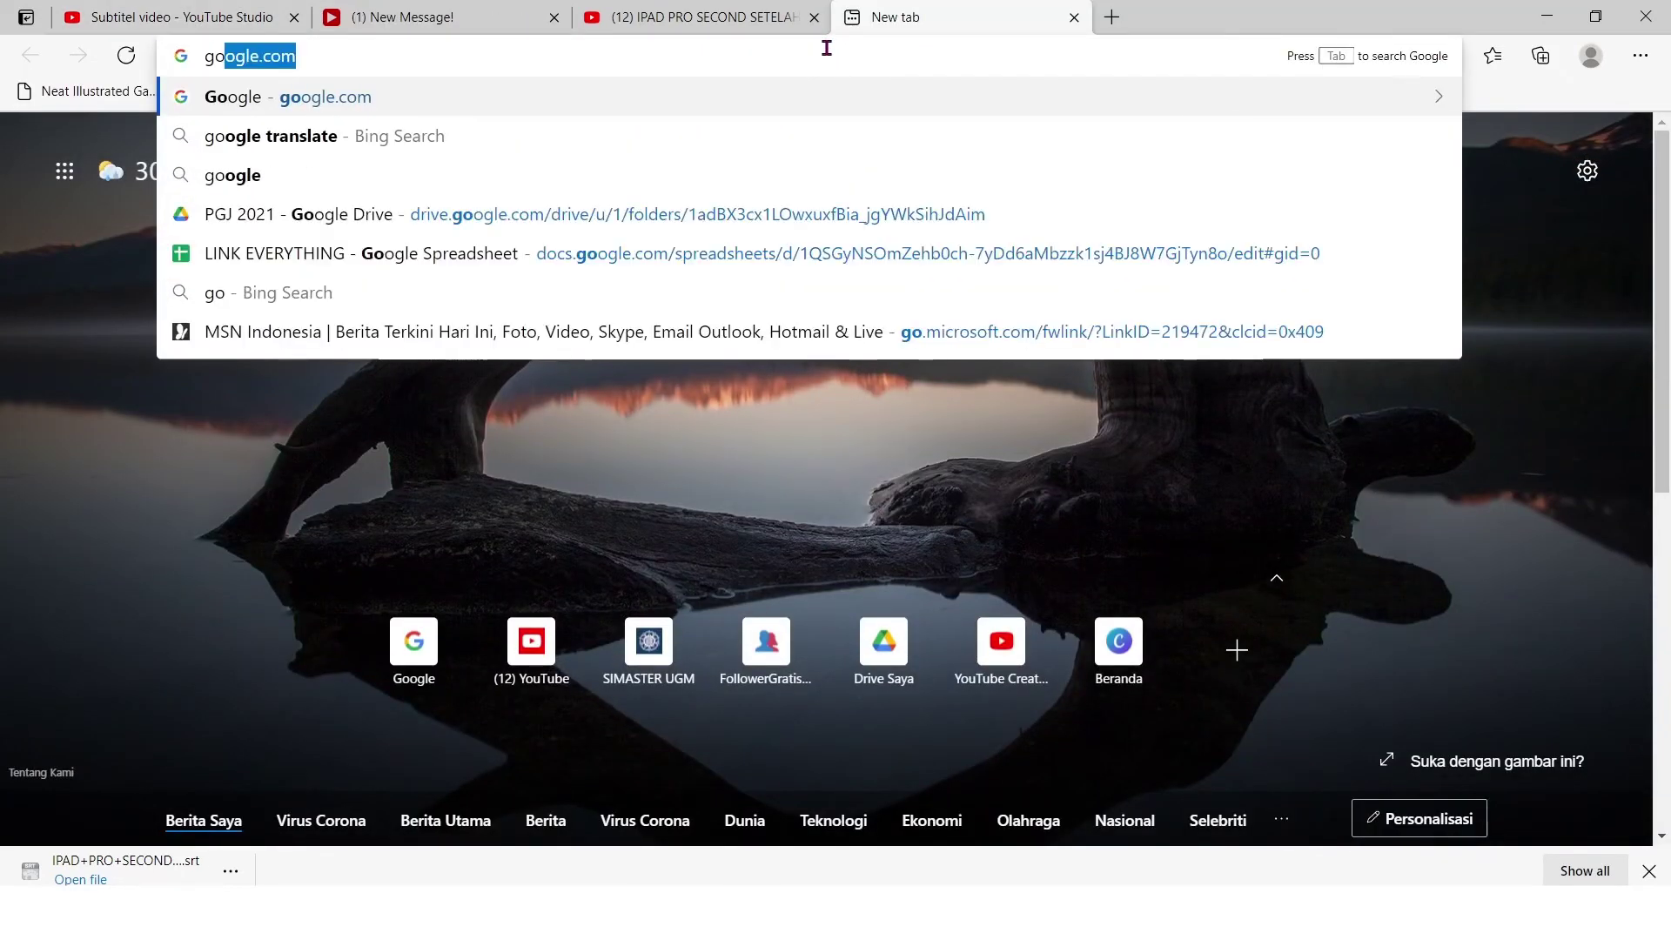
pyautogui.press('Down')
pyautogui.press('Return')
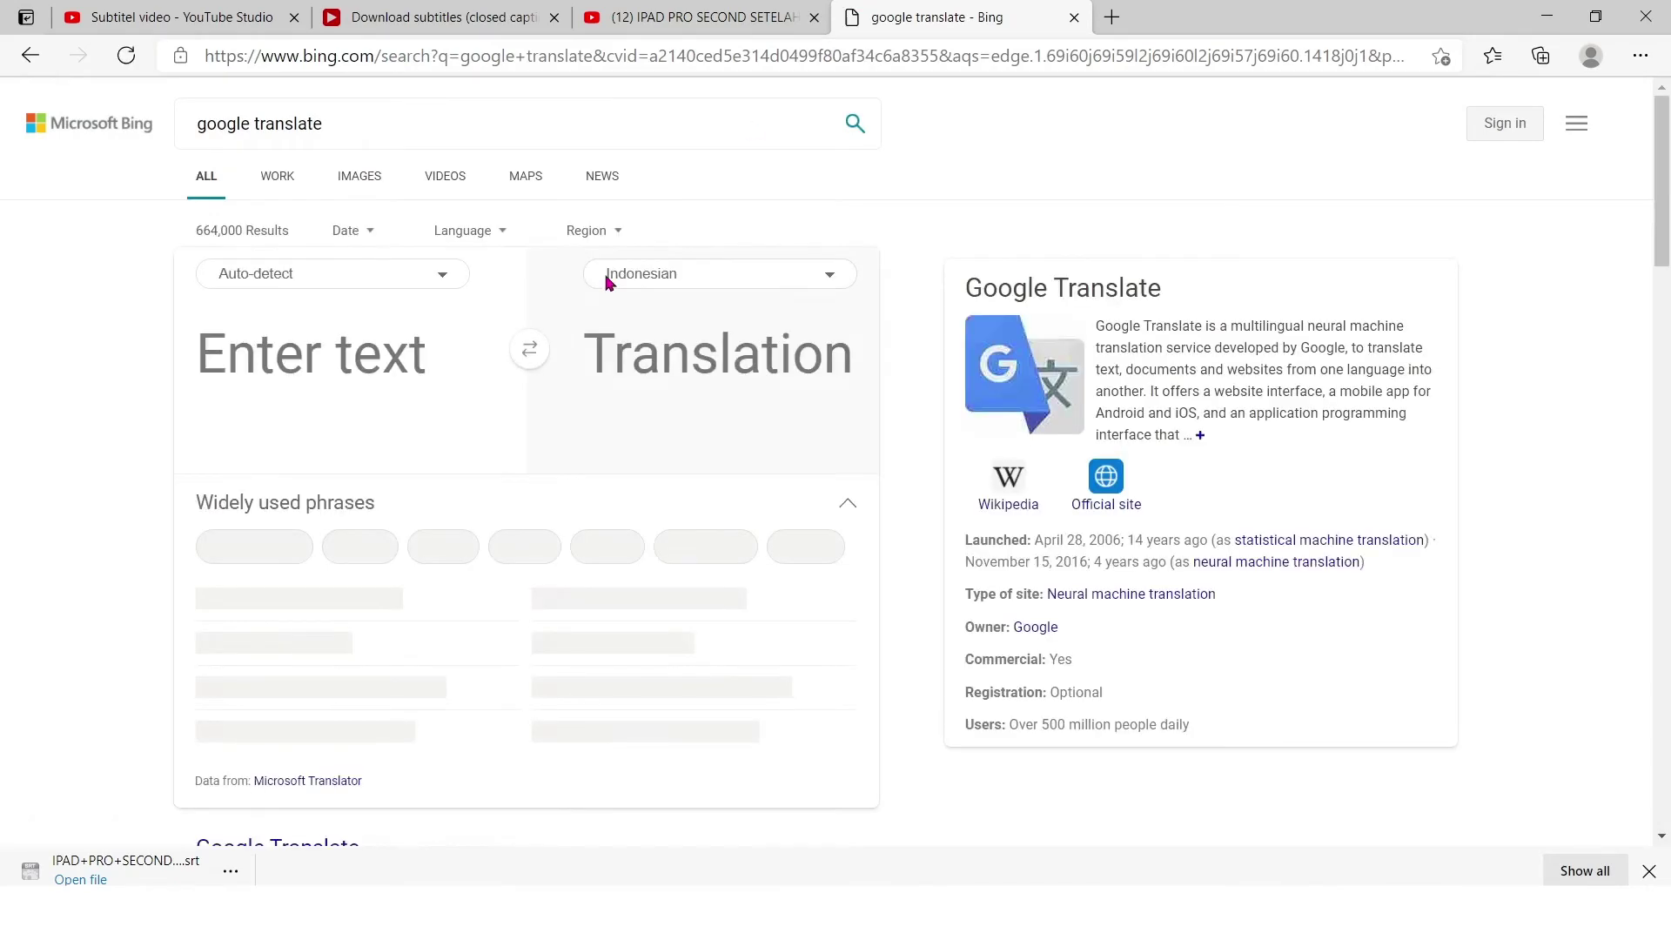
# Set the translator's target language to English and paste the copied Indonesian title as the source text
pyautogui.click(667, 275)
pyautogui.press('i')
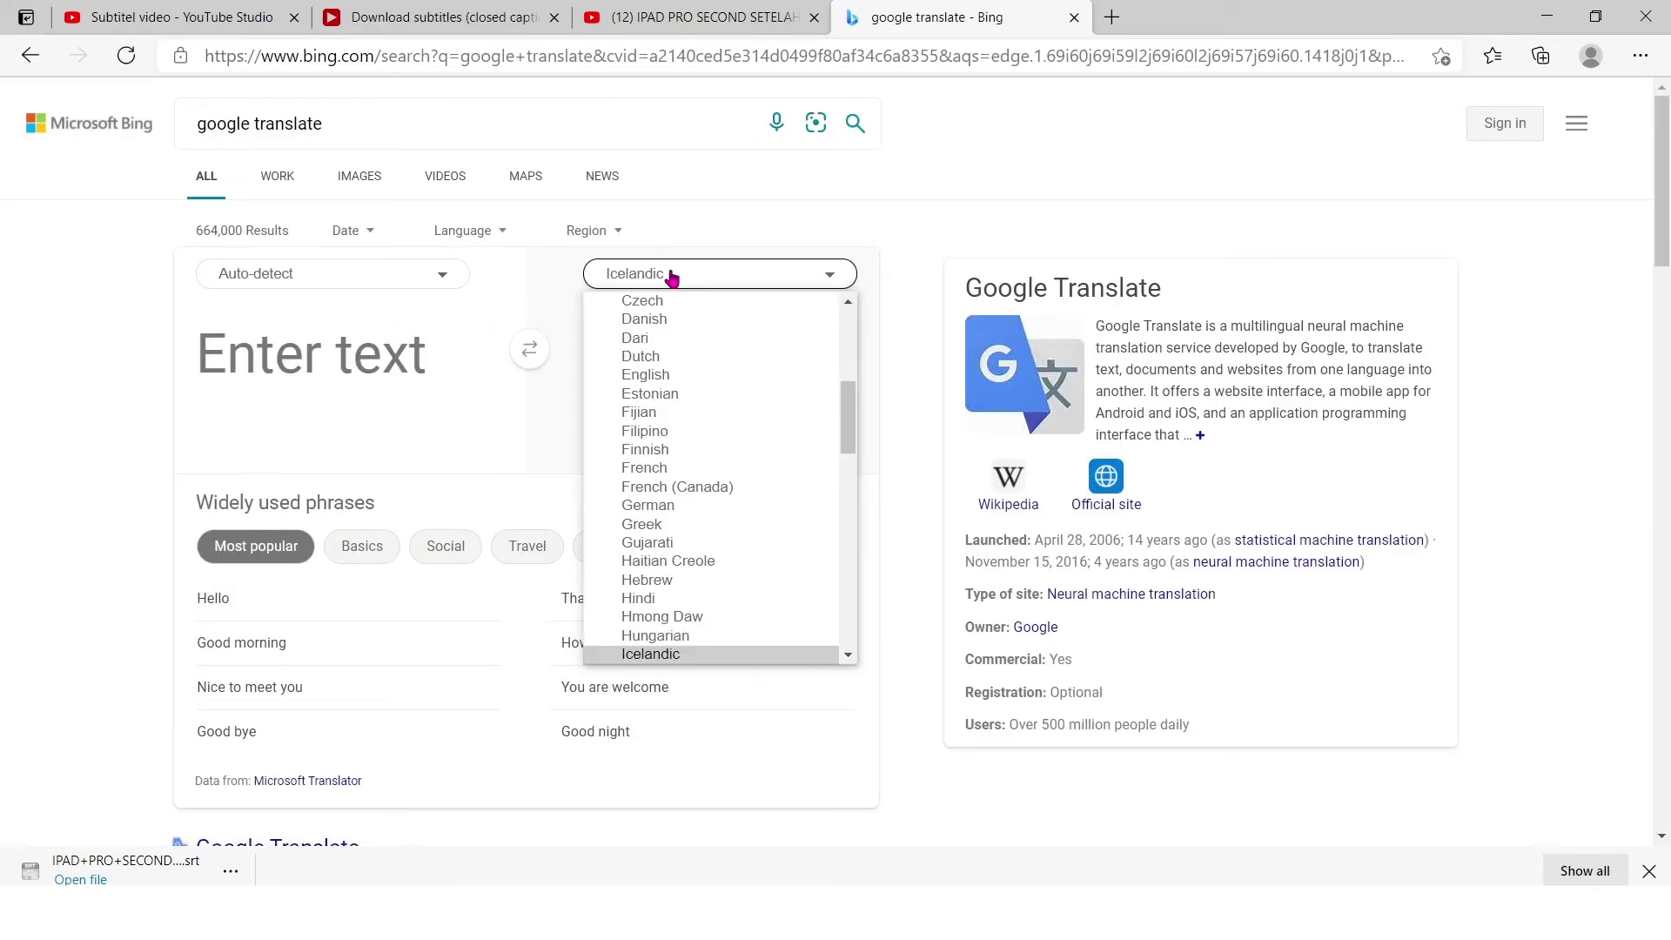
pyautogui.press('i')
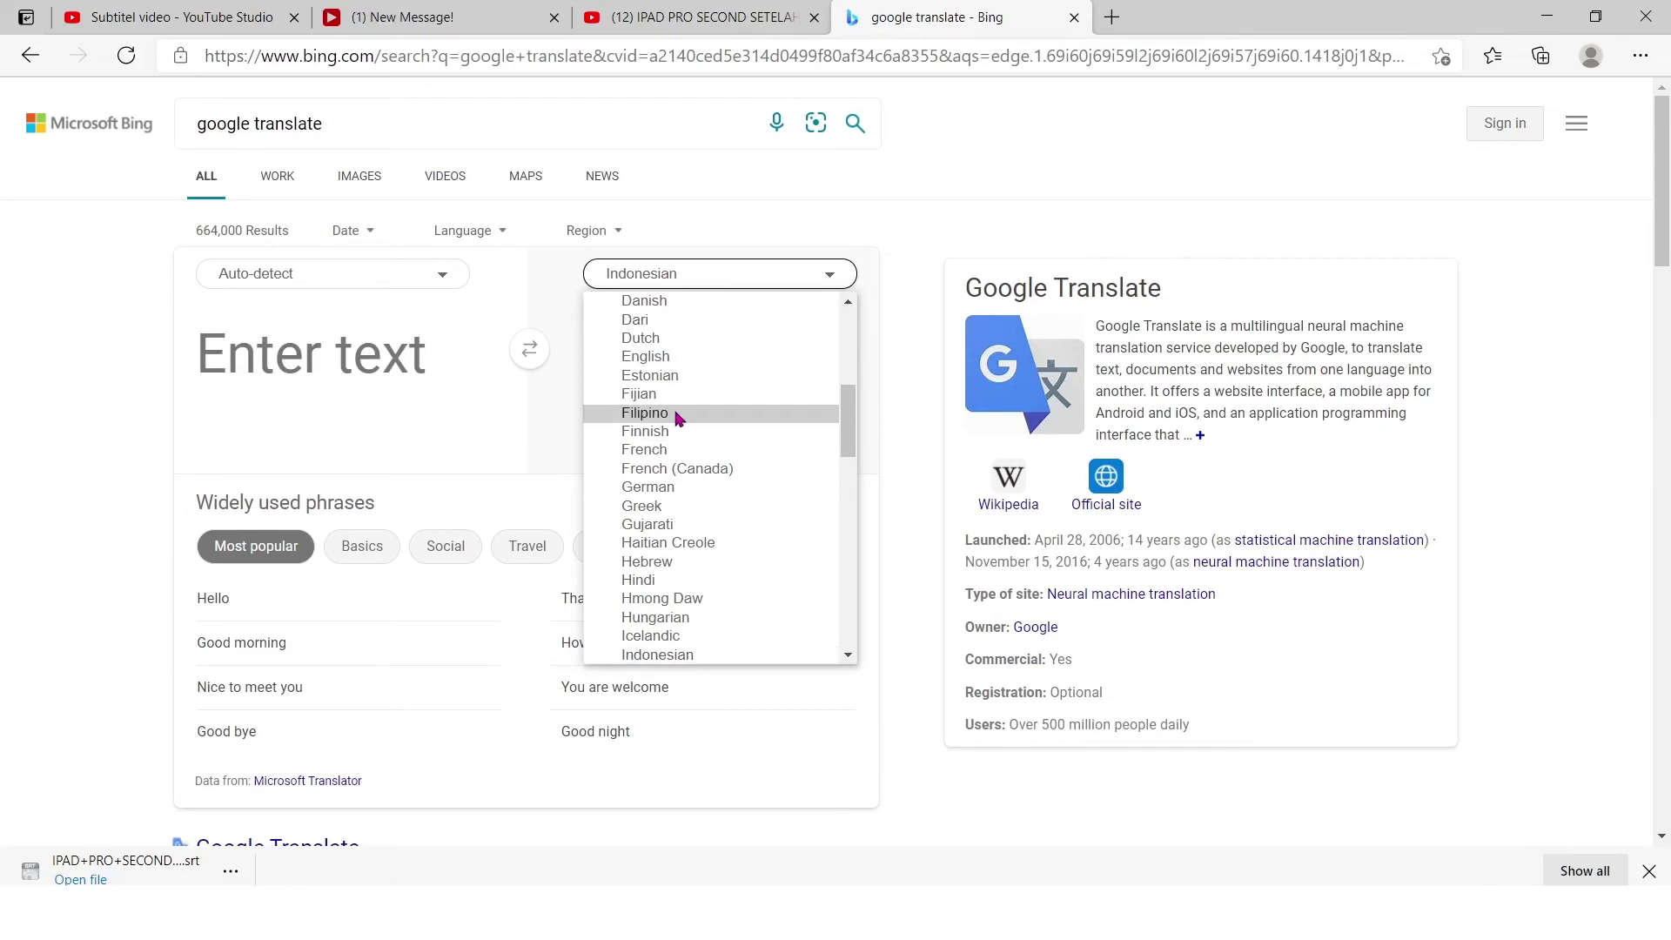
pyautogui.click(674, 359)
pyautogui.click(410, 370)
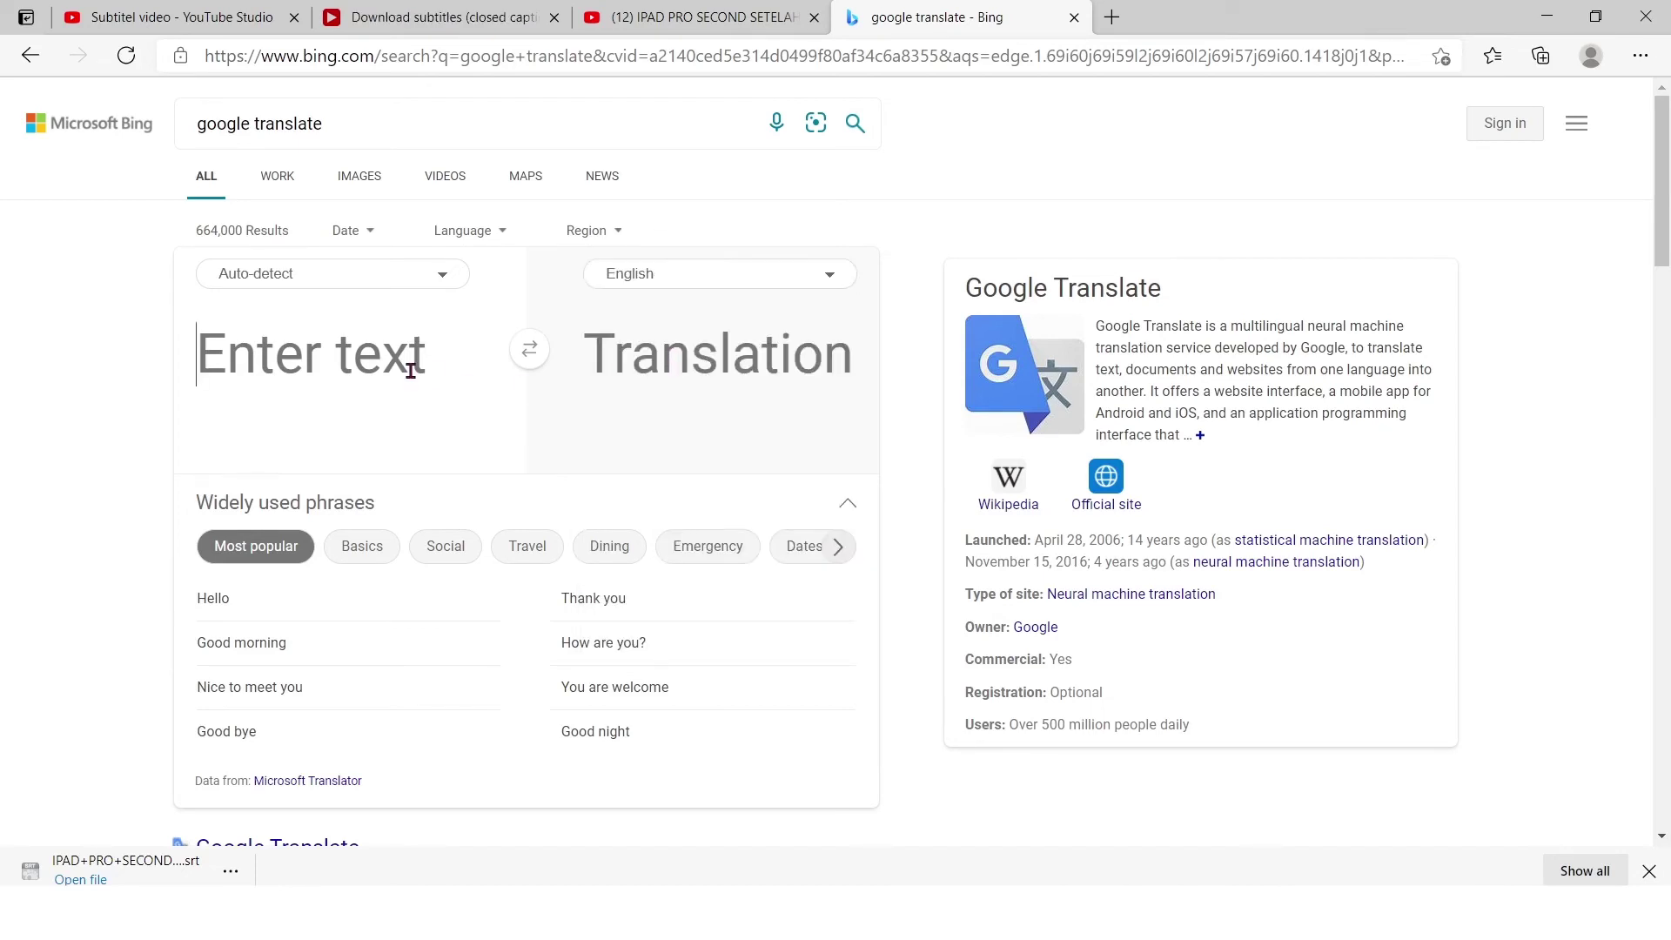
pyautogui.hotkey('ctrl', 'v')
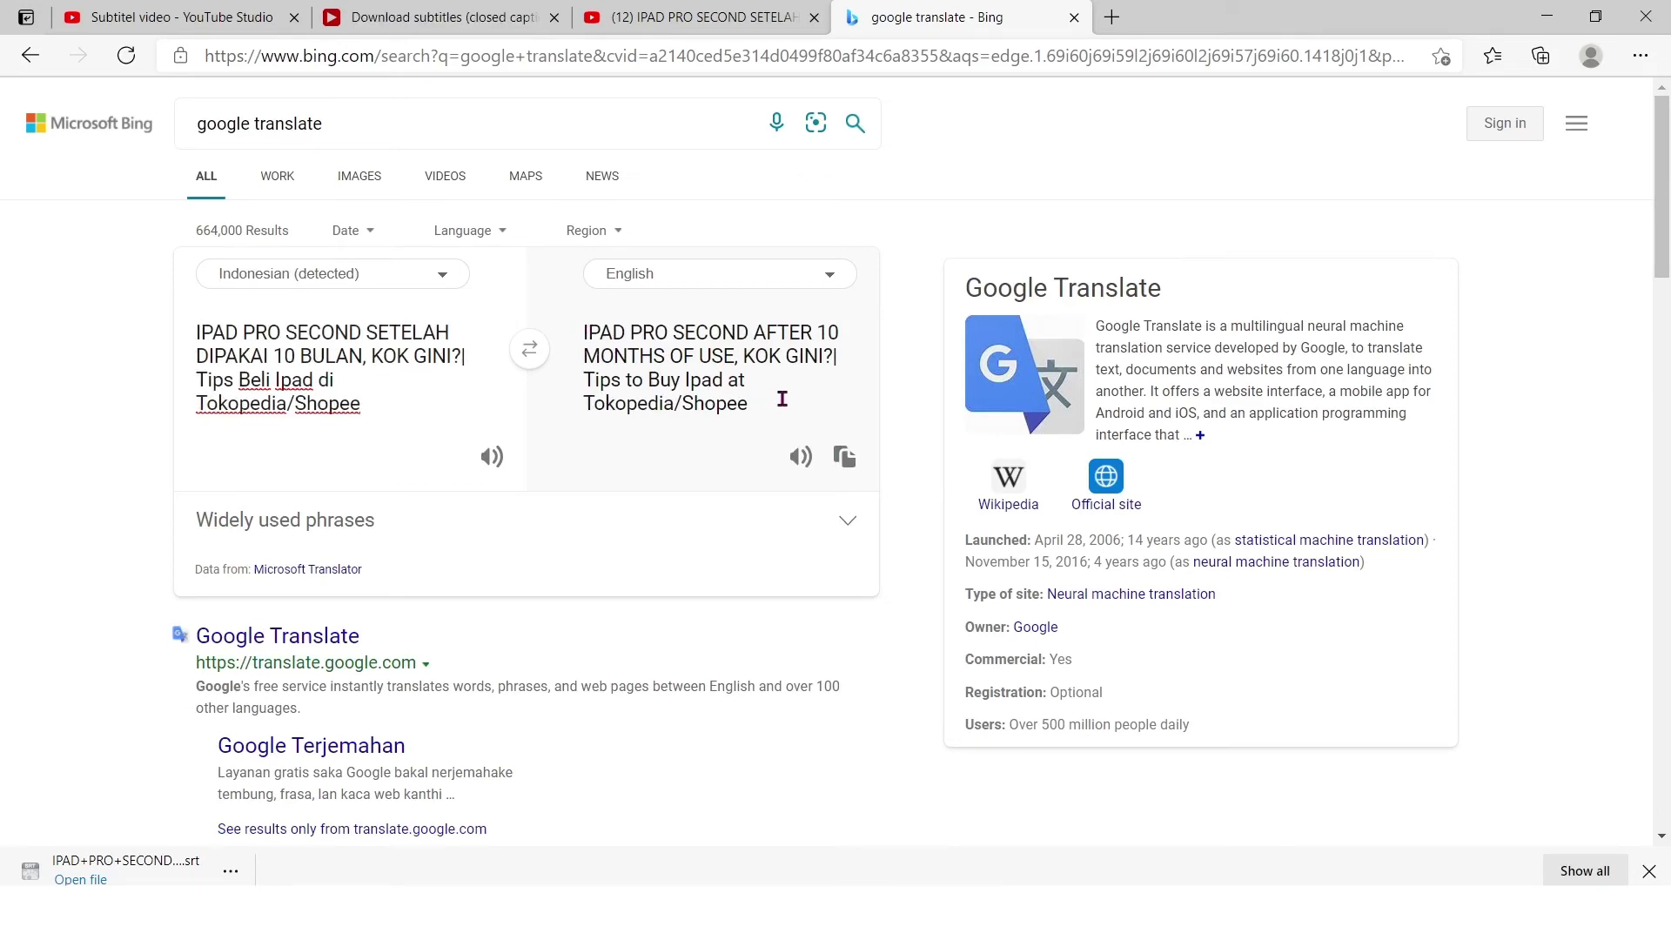
# Copy the English translation of the title and paste it as the video's English title in YouTube Studio
pyautogui.tripleClick(722, 405)
pyautogui.hotkey('ctrl', 'c')
pyautogui.hotkey('ctrl', 'shift', 'Tab')
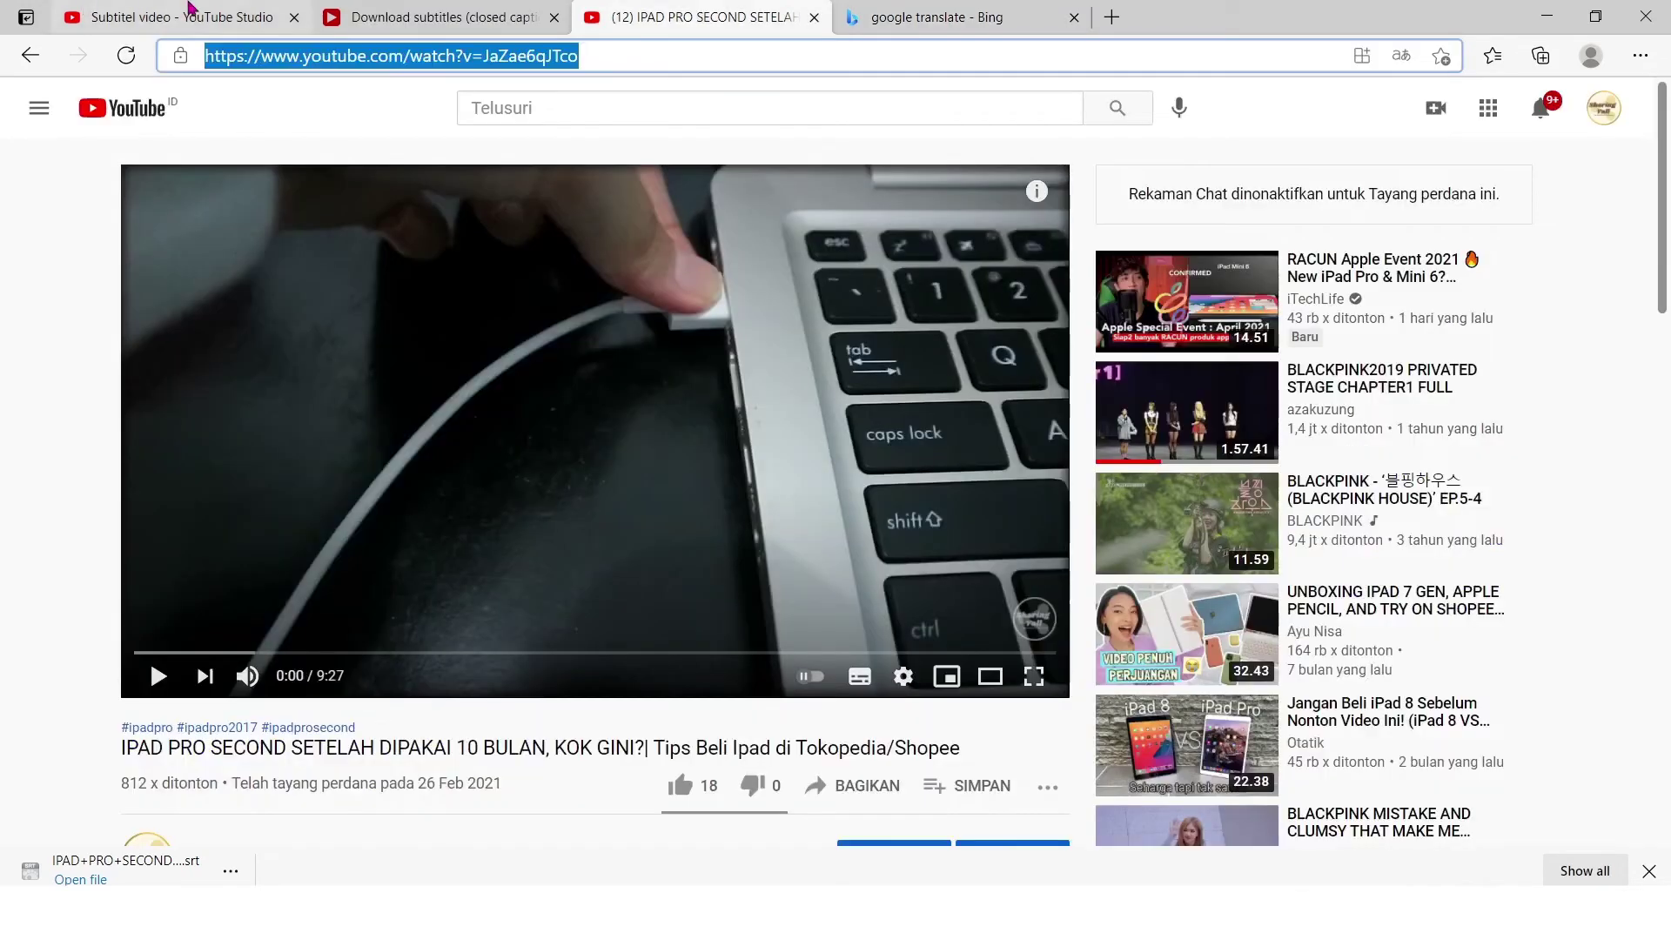
pyautogui.hotkey('ctrl', 'shift', 'Tab')
pyautogui.hotkey('ctrl', 'shift', 'Tab')
pyautogui.click(967, 352)
pyautogui.hotkey('ctrl', 'v')
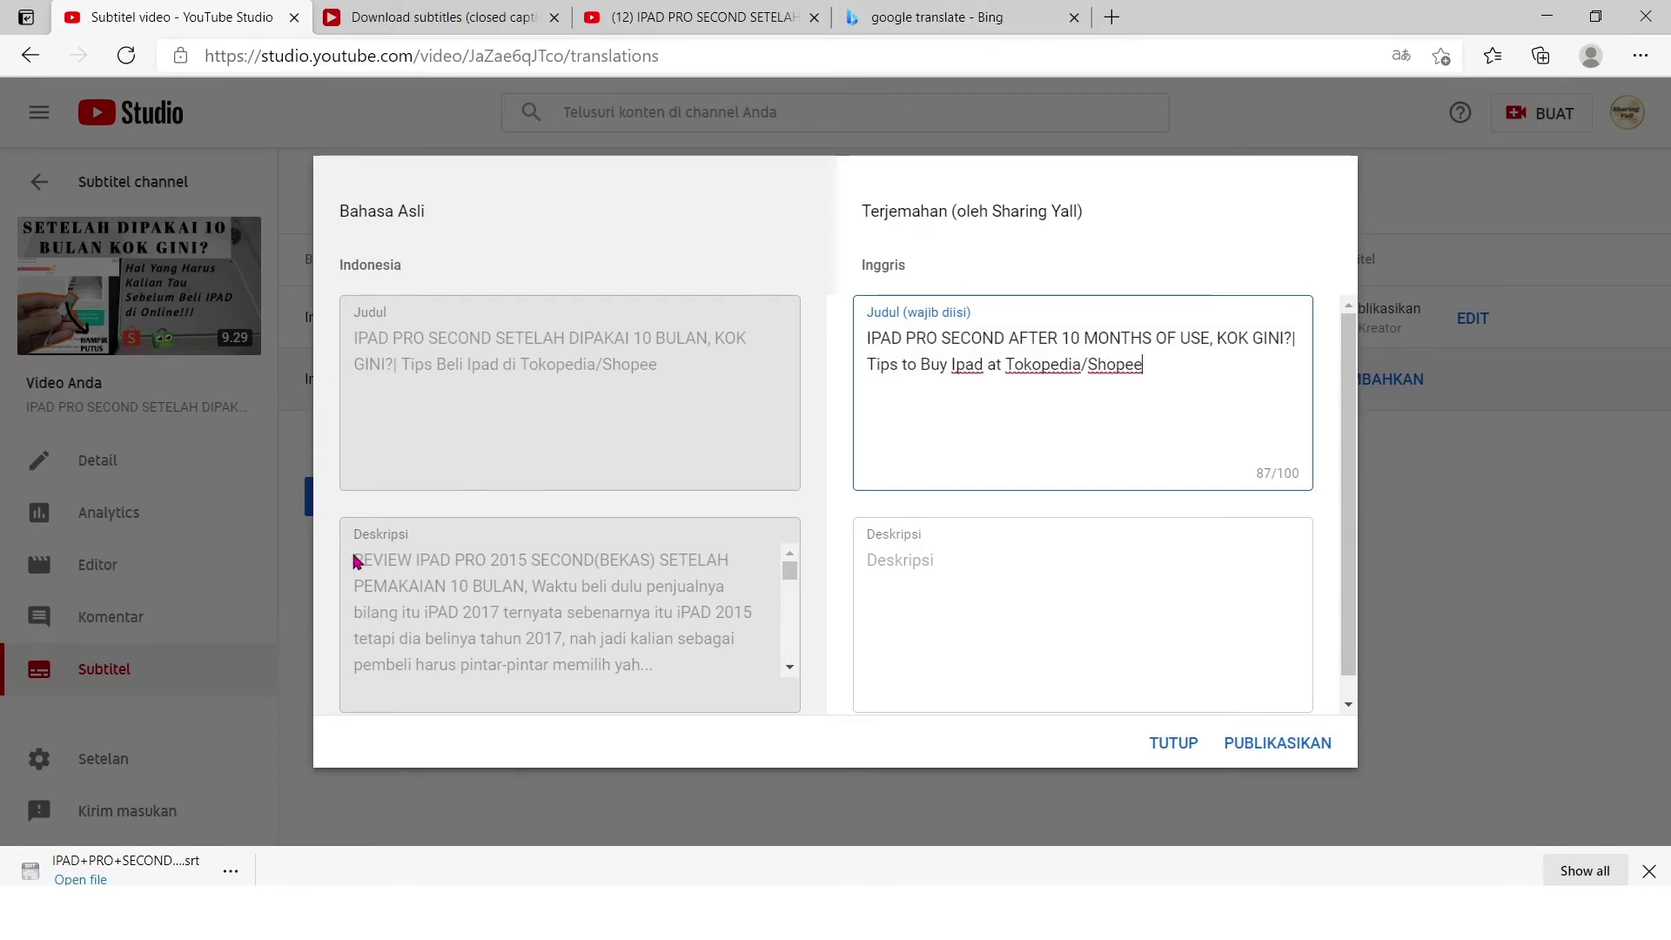
# Copy the video's full Indonesian description and paste it into the Bing translator in place of the title text
pyautogui.moveTo(356, 561); pyautogui.dragTo(797, 745)
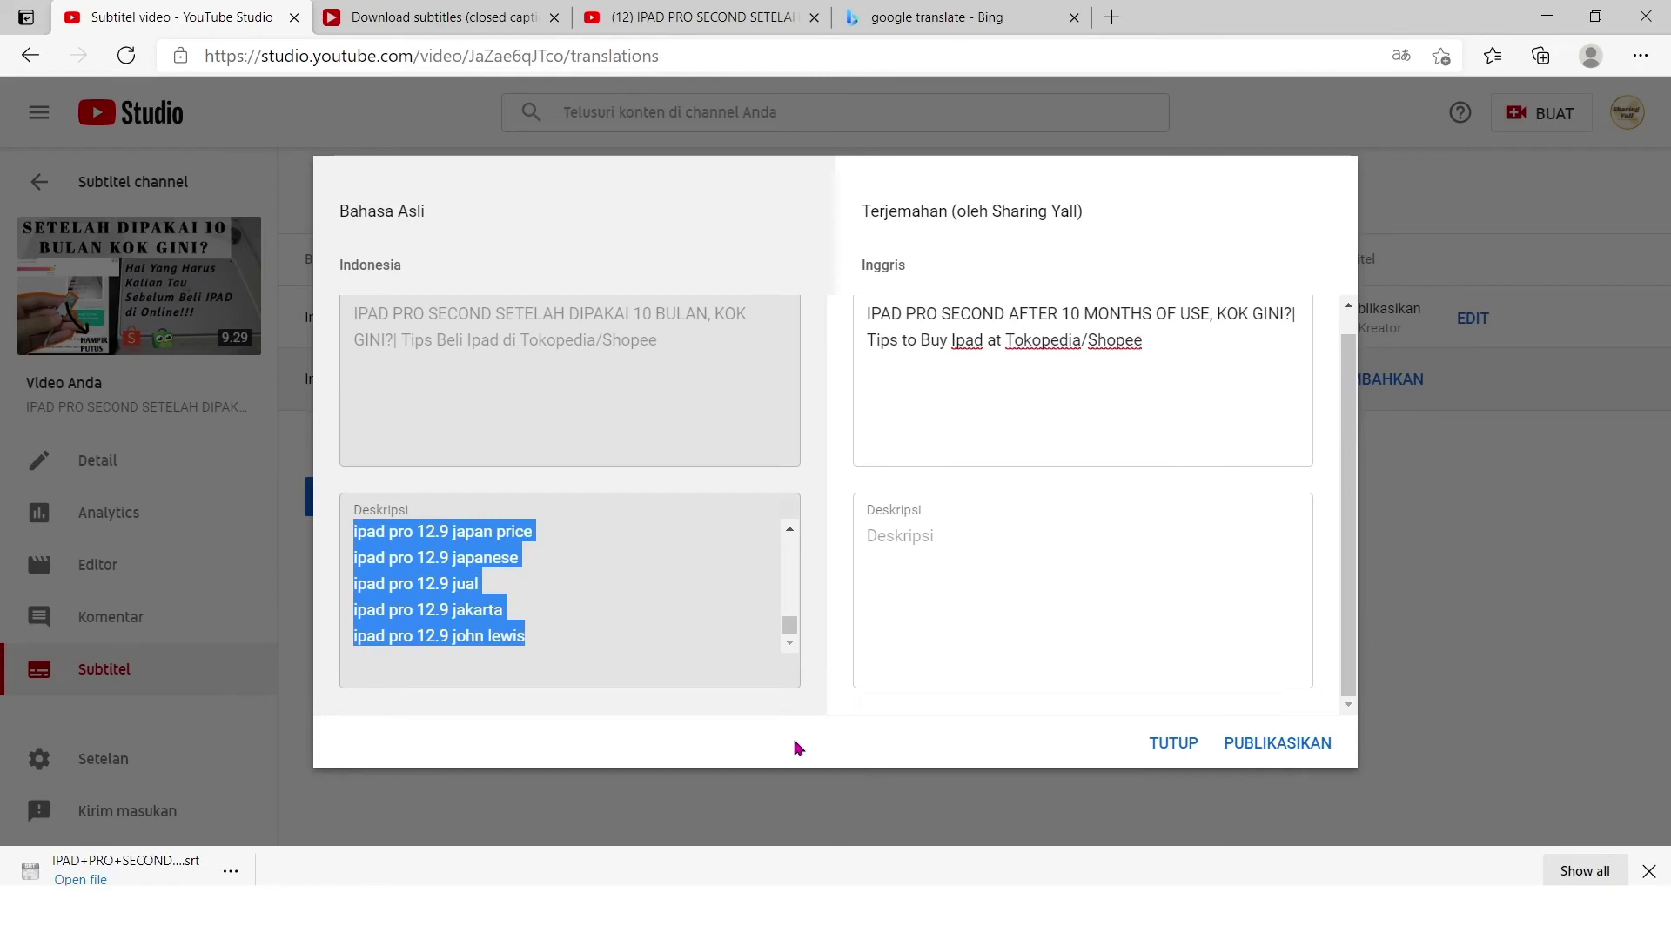
pyautogui.click(948, 17)
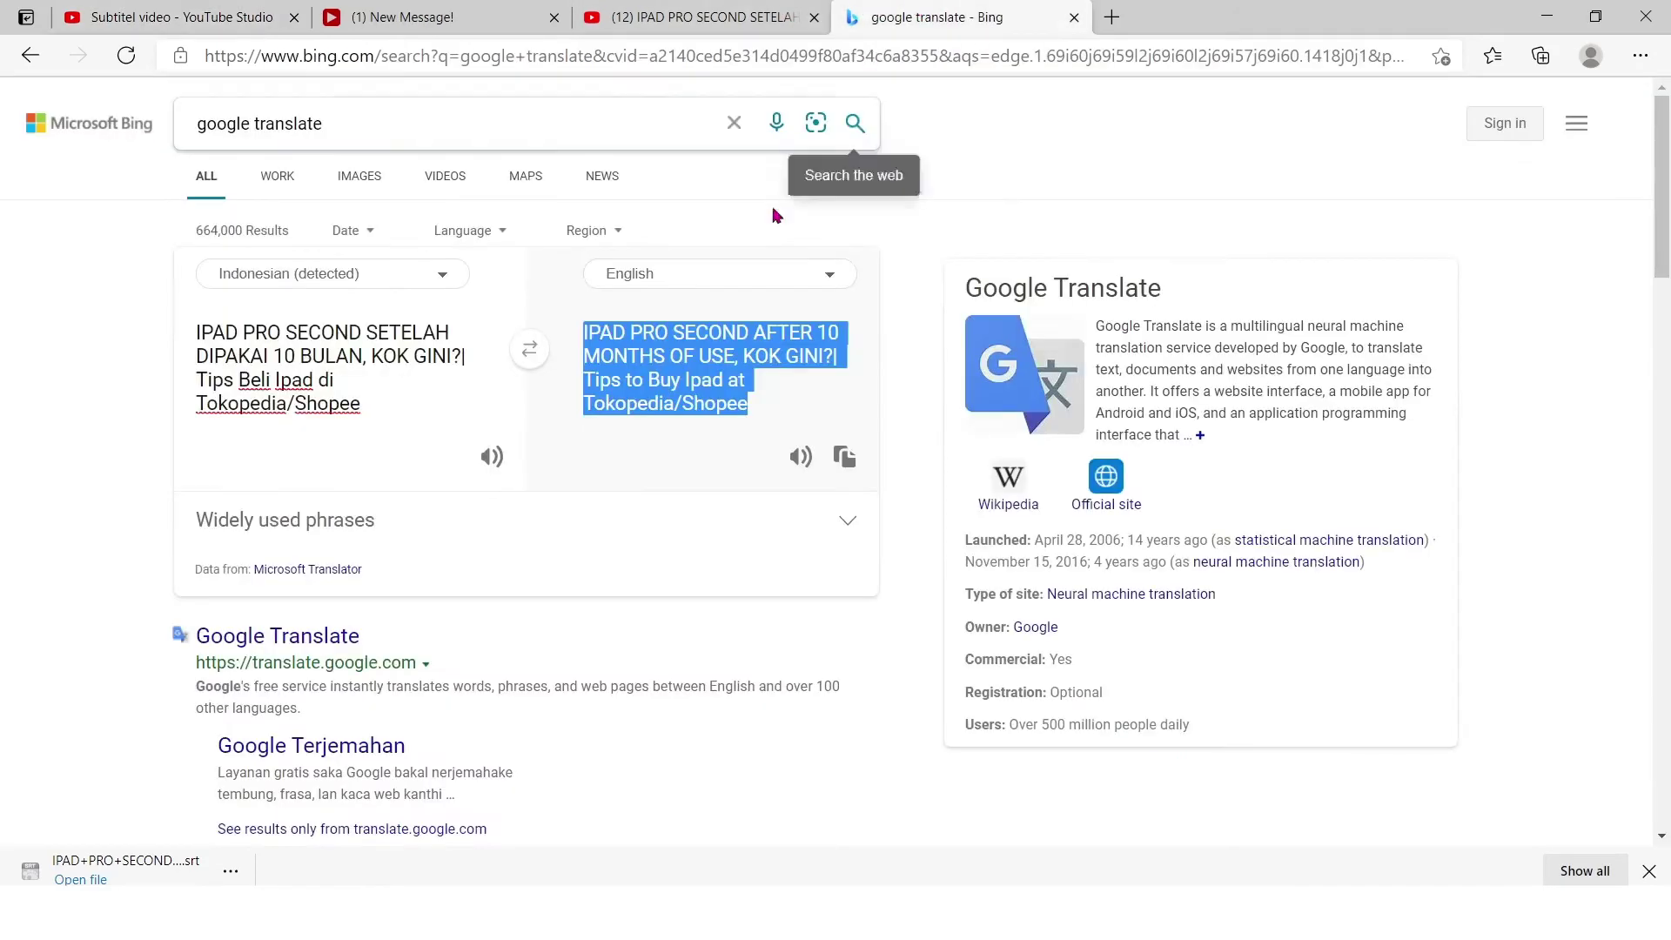
pyautogui.click(399, 363)
pyautogui.hotkey('ctrl', 'a')
pyautogui.press('BackSpace')
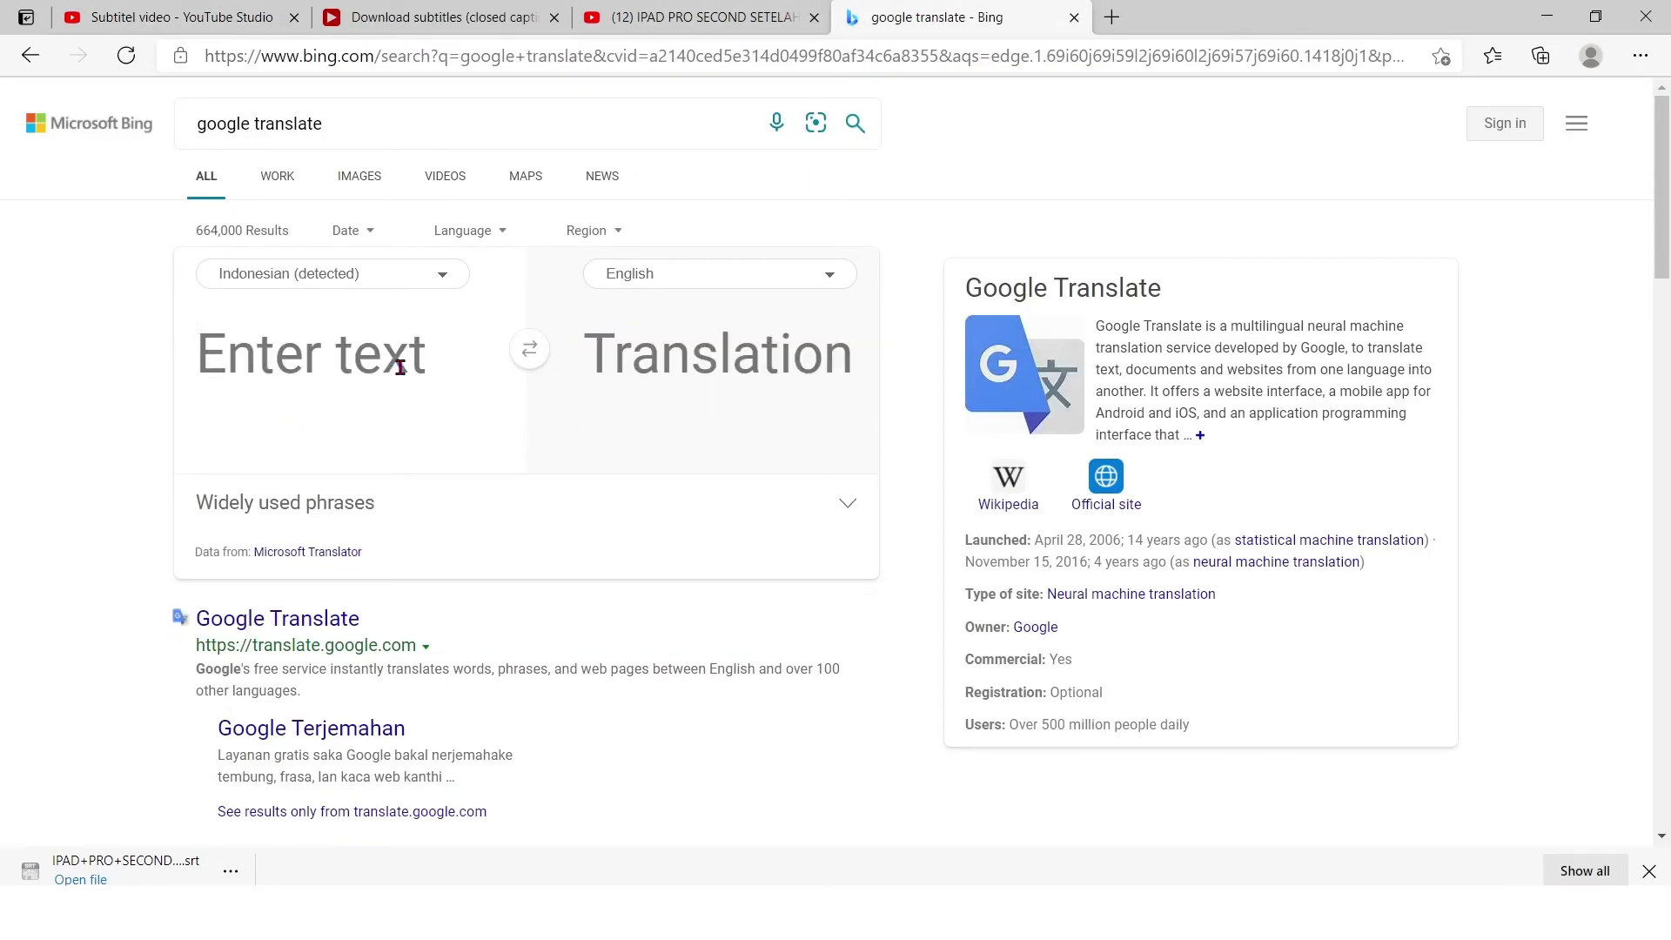
pyautogui.hotkey('ctrl', 'v')
# Shorten the translator's source text by deleting all keyword lines after "review ipad pro apple pencil"
pyautogui.scroll(8, 644, 320)
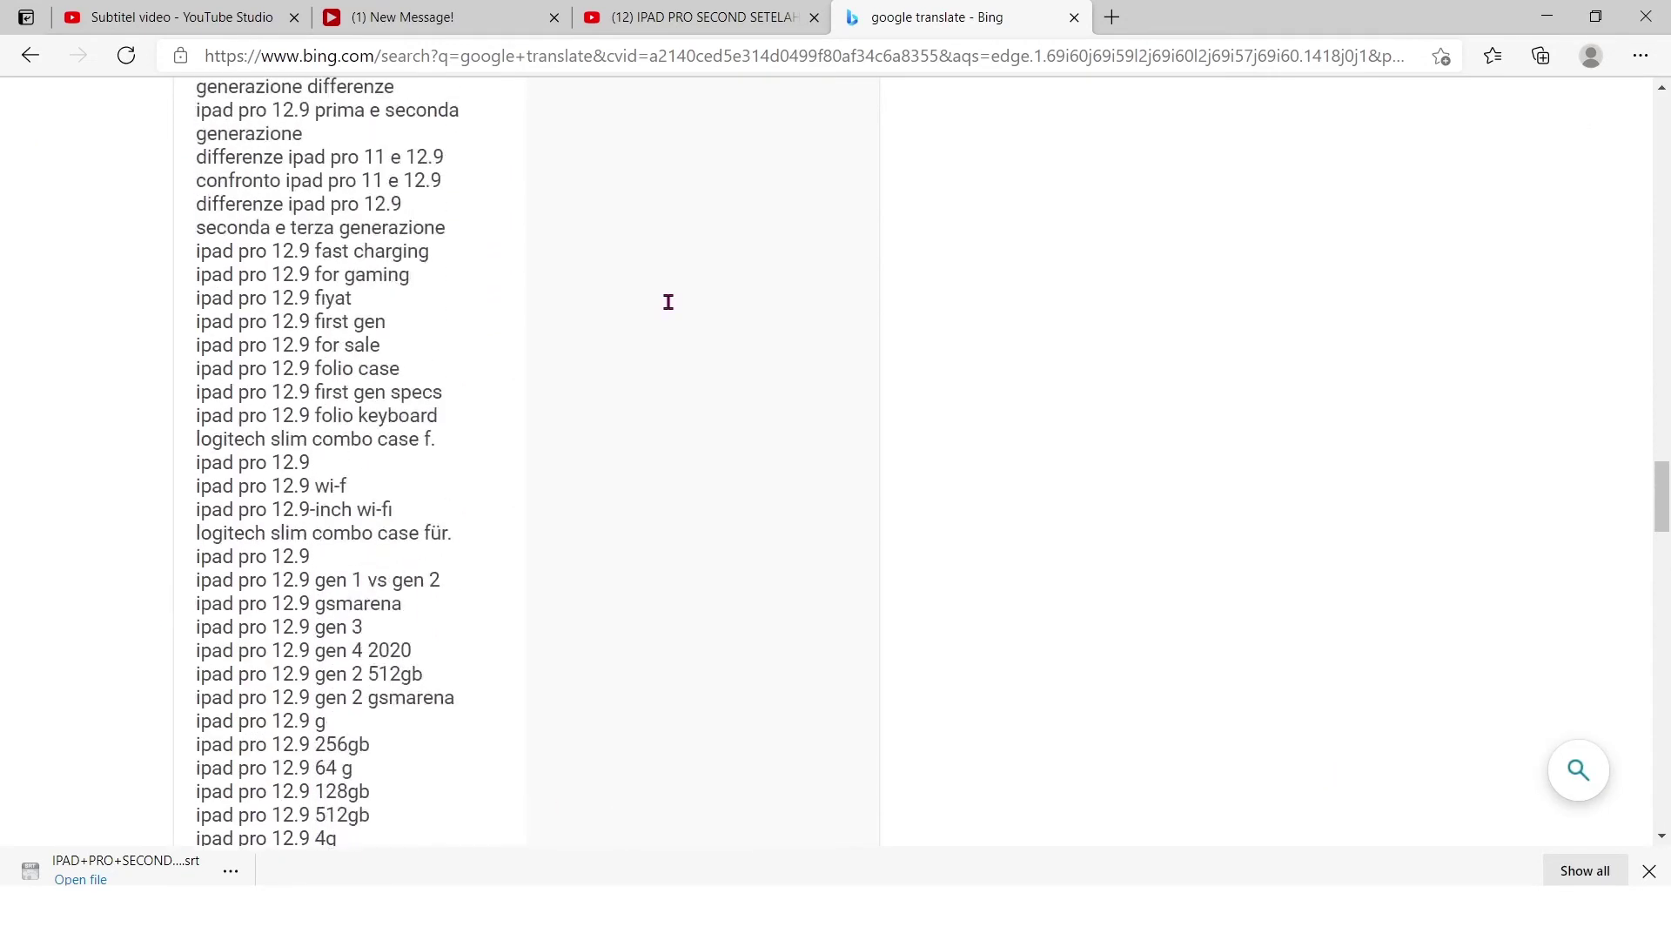
pyautogui.scroll(2, 668, 302)
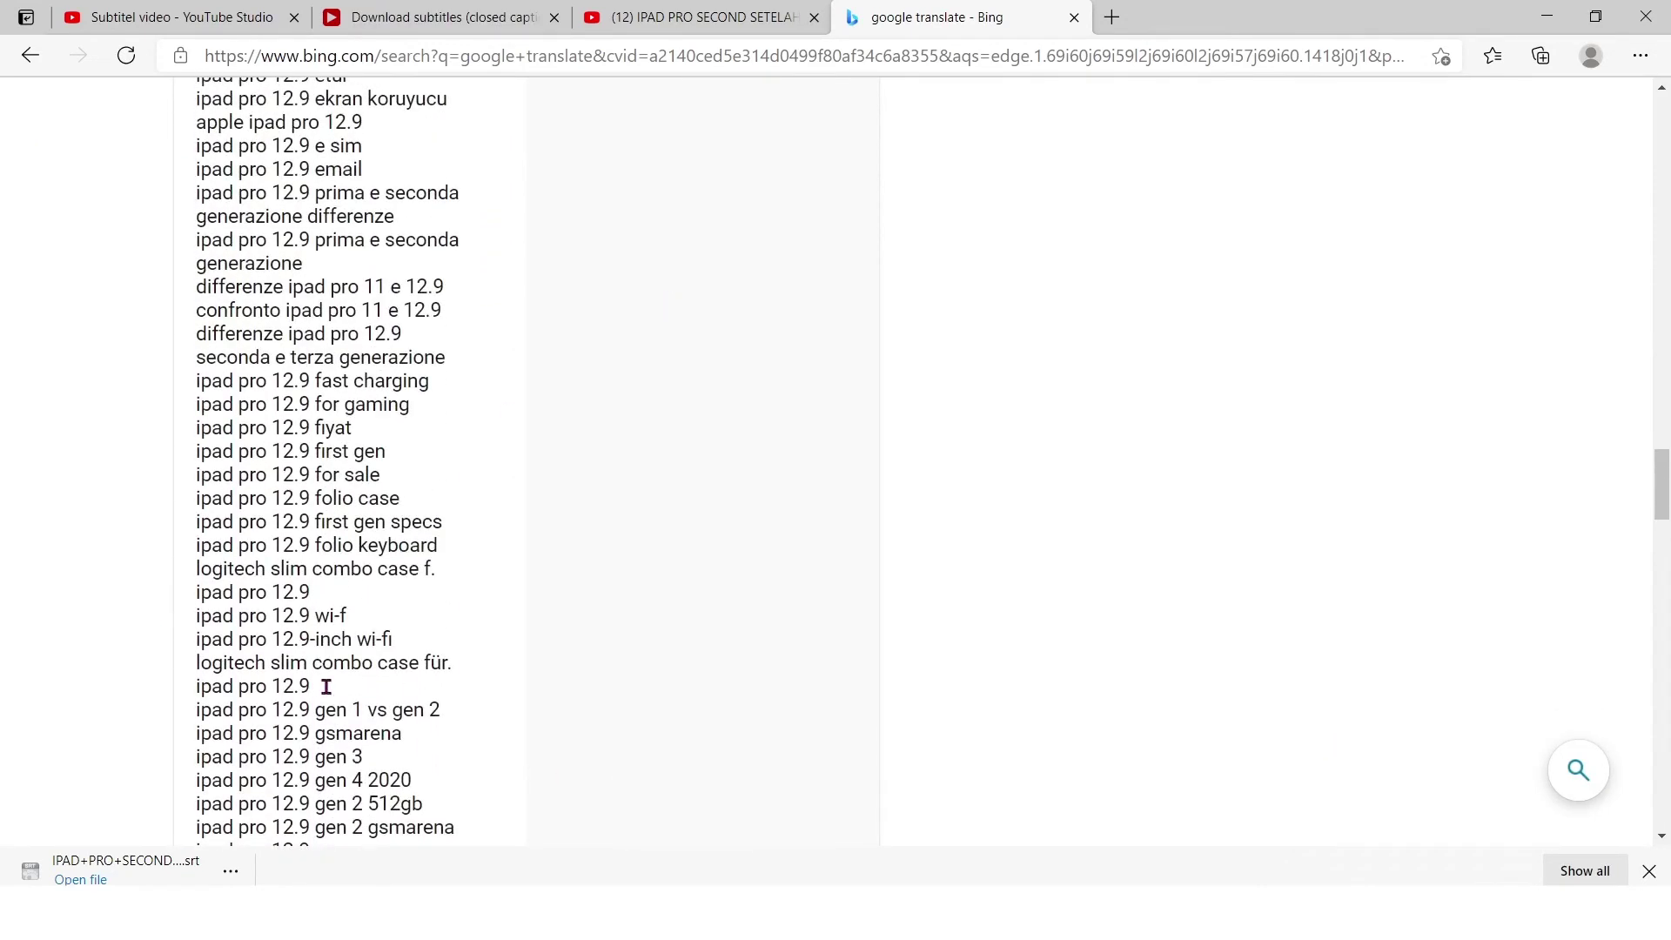
pyautogui.scroll(-9, 326, 686)
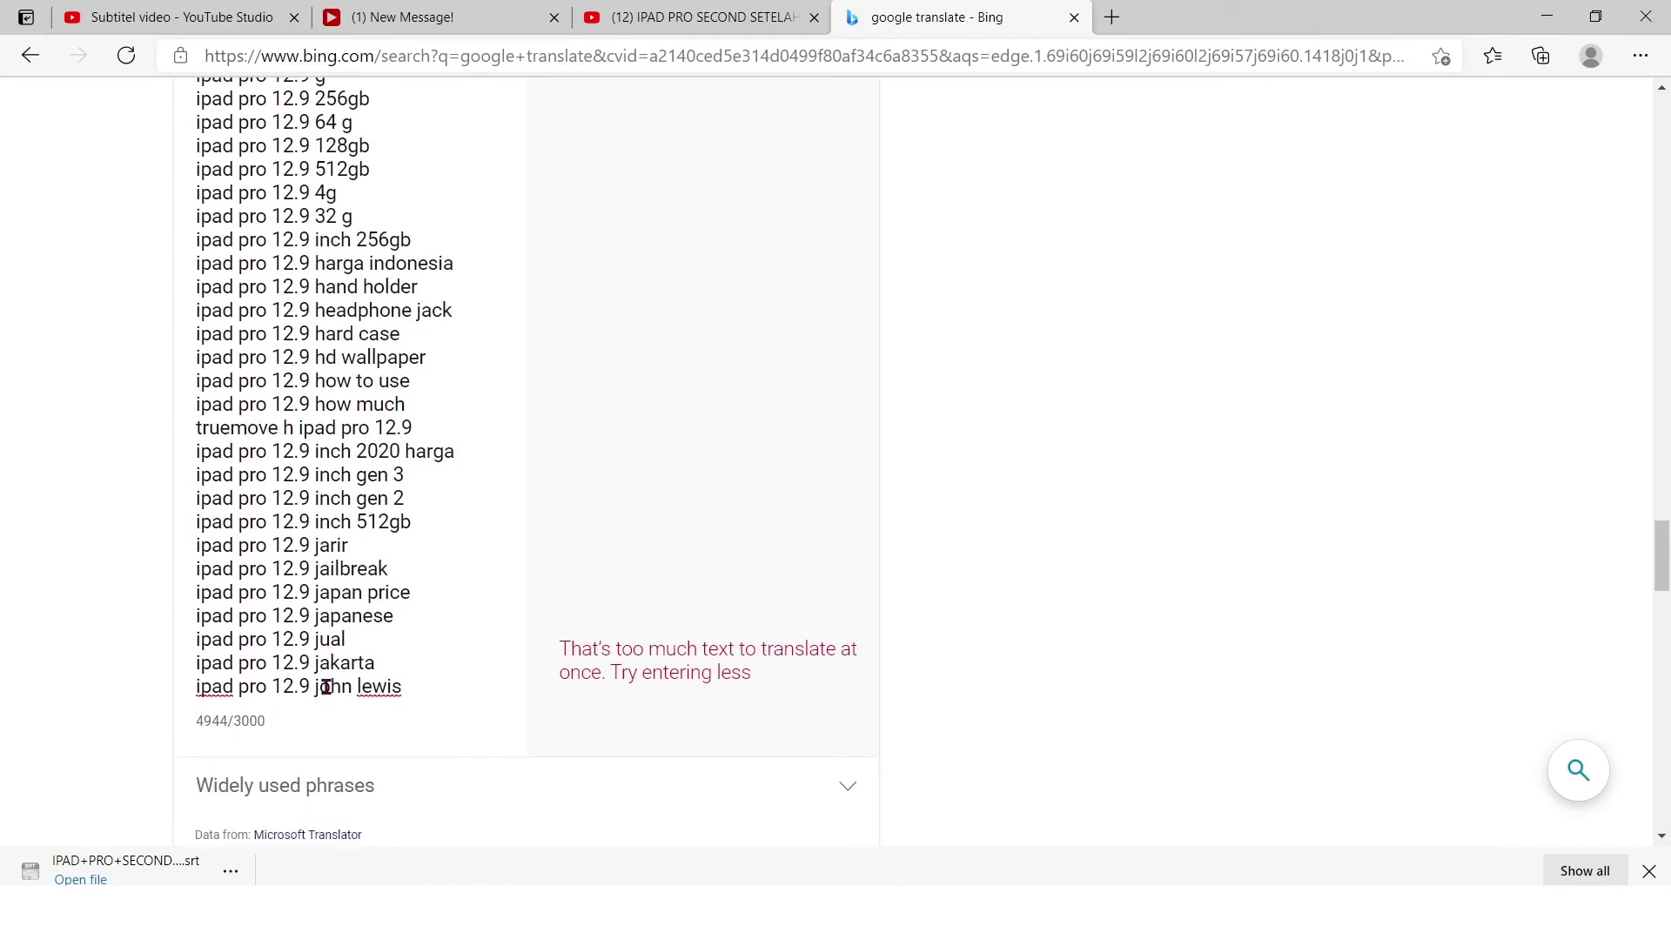
pyautogui.moveTo(429, 690)
pyautogui.mouseDown()
pyautogui.moveTo(82, 515)
pyautogui.moveTo(148, 123)
pyautogui.moveTo(131, 90)
pyautogui.moveTo(60, 476)
pyautogui.mouseUp()
pyautogui.press('BackSpace')
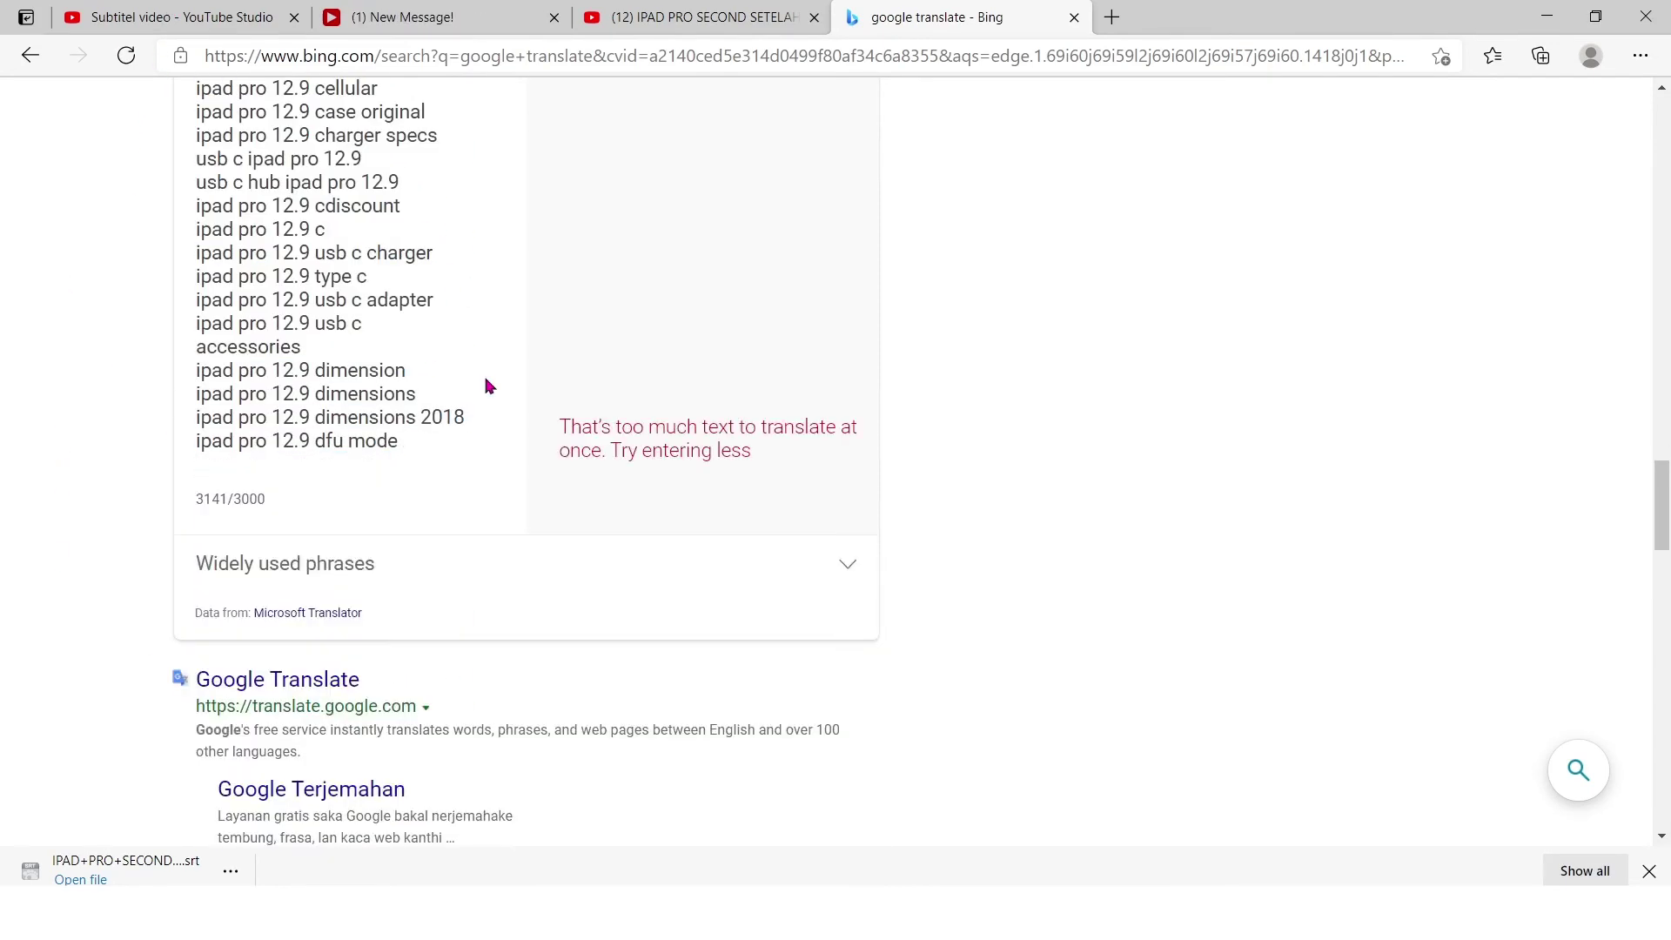
pyautogui.scroll(2, 452, 444)
pyautogui.moveTo(416, 614); pyautogui.dragTo(54, 591)
pyautogui.press('BackSpace')
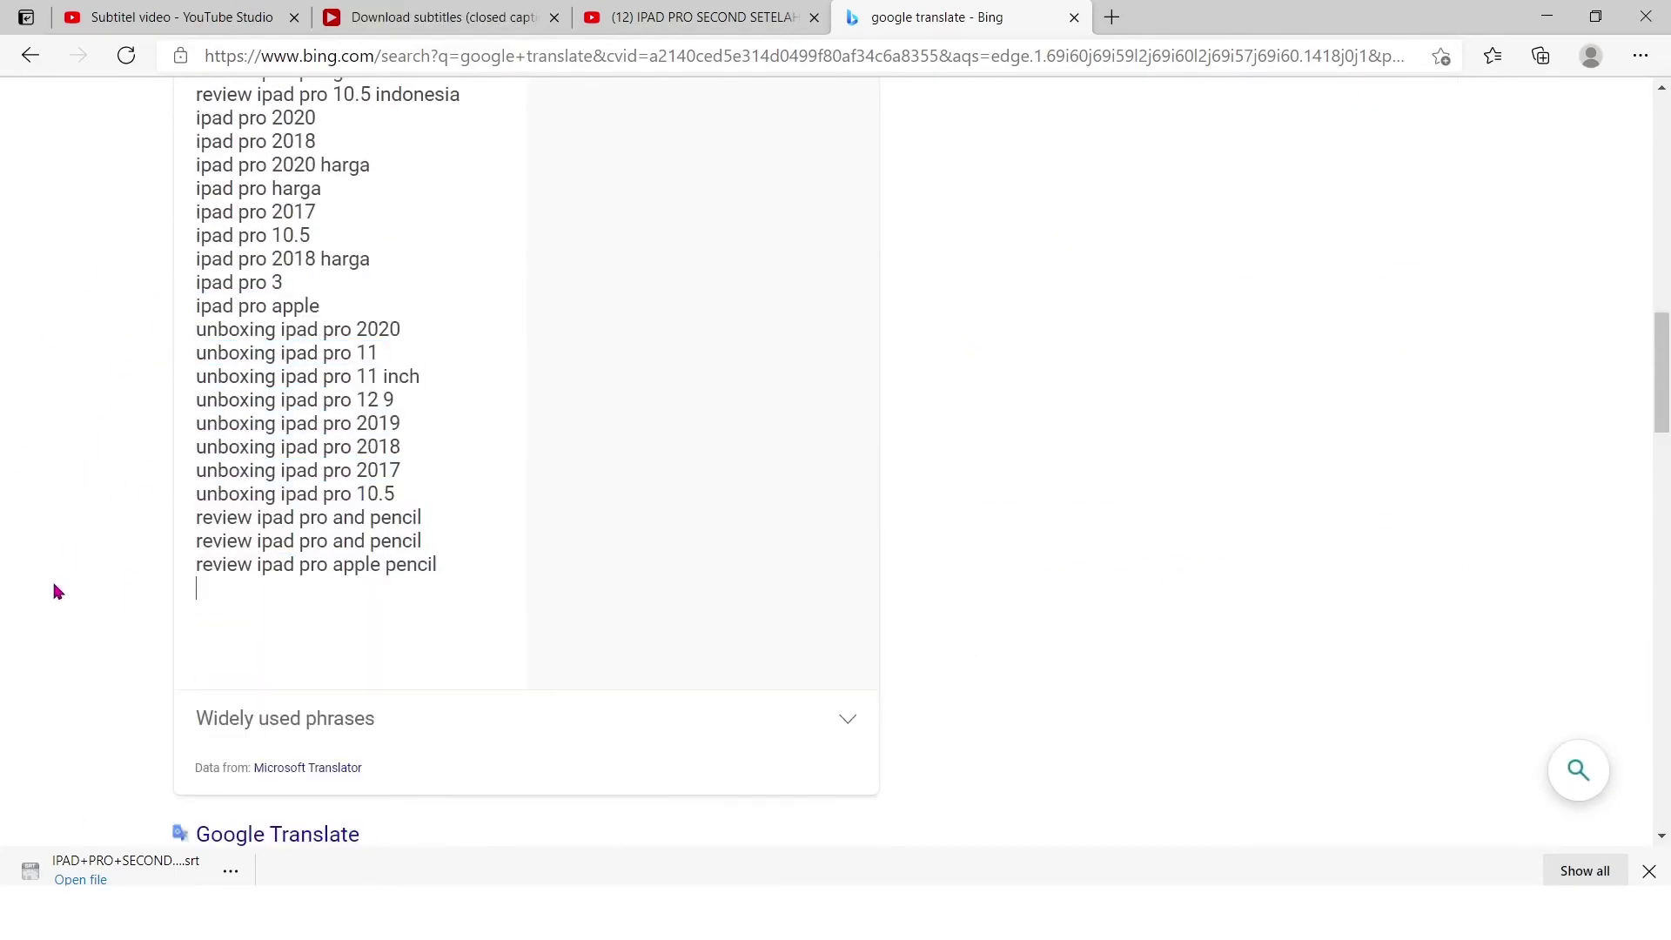
pyautogui.scroll(10, 522, 528)
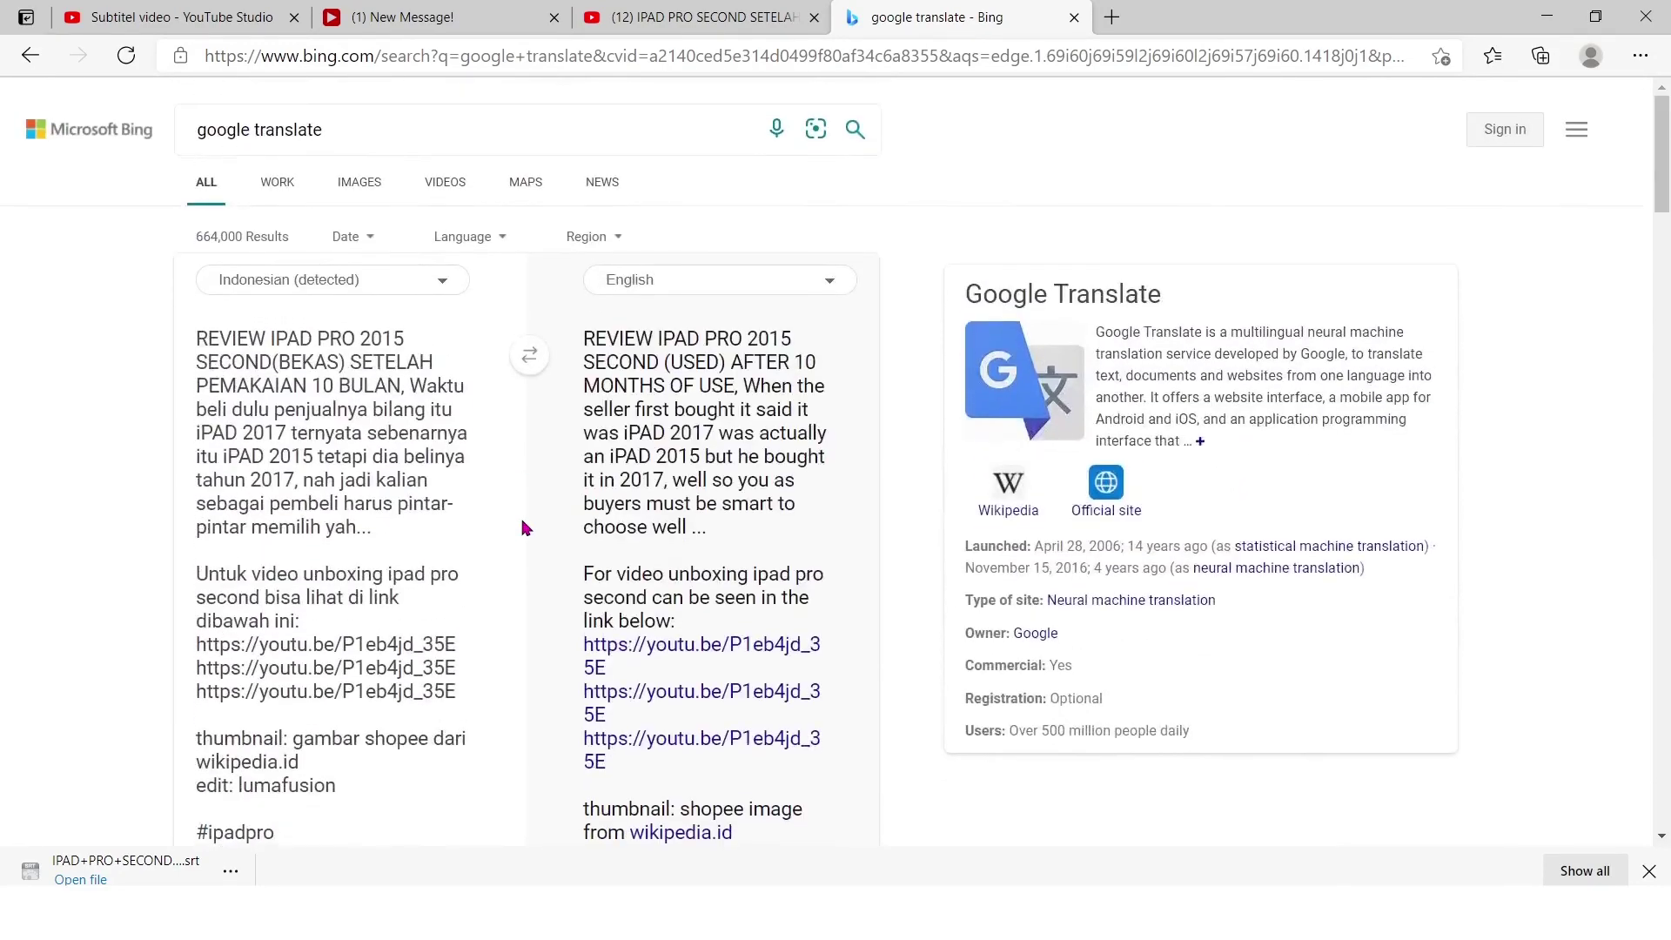
# Copy the English translation of the description, paste it as the English description in YouTube Studio, and publish the title and description
pyautogui.hotkey('ctrl', 'a')
pyautogui.click(666, 439)
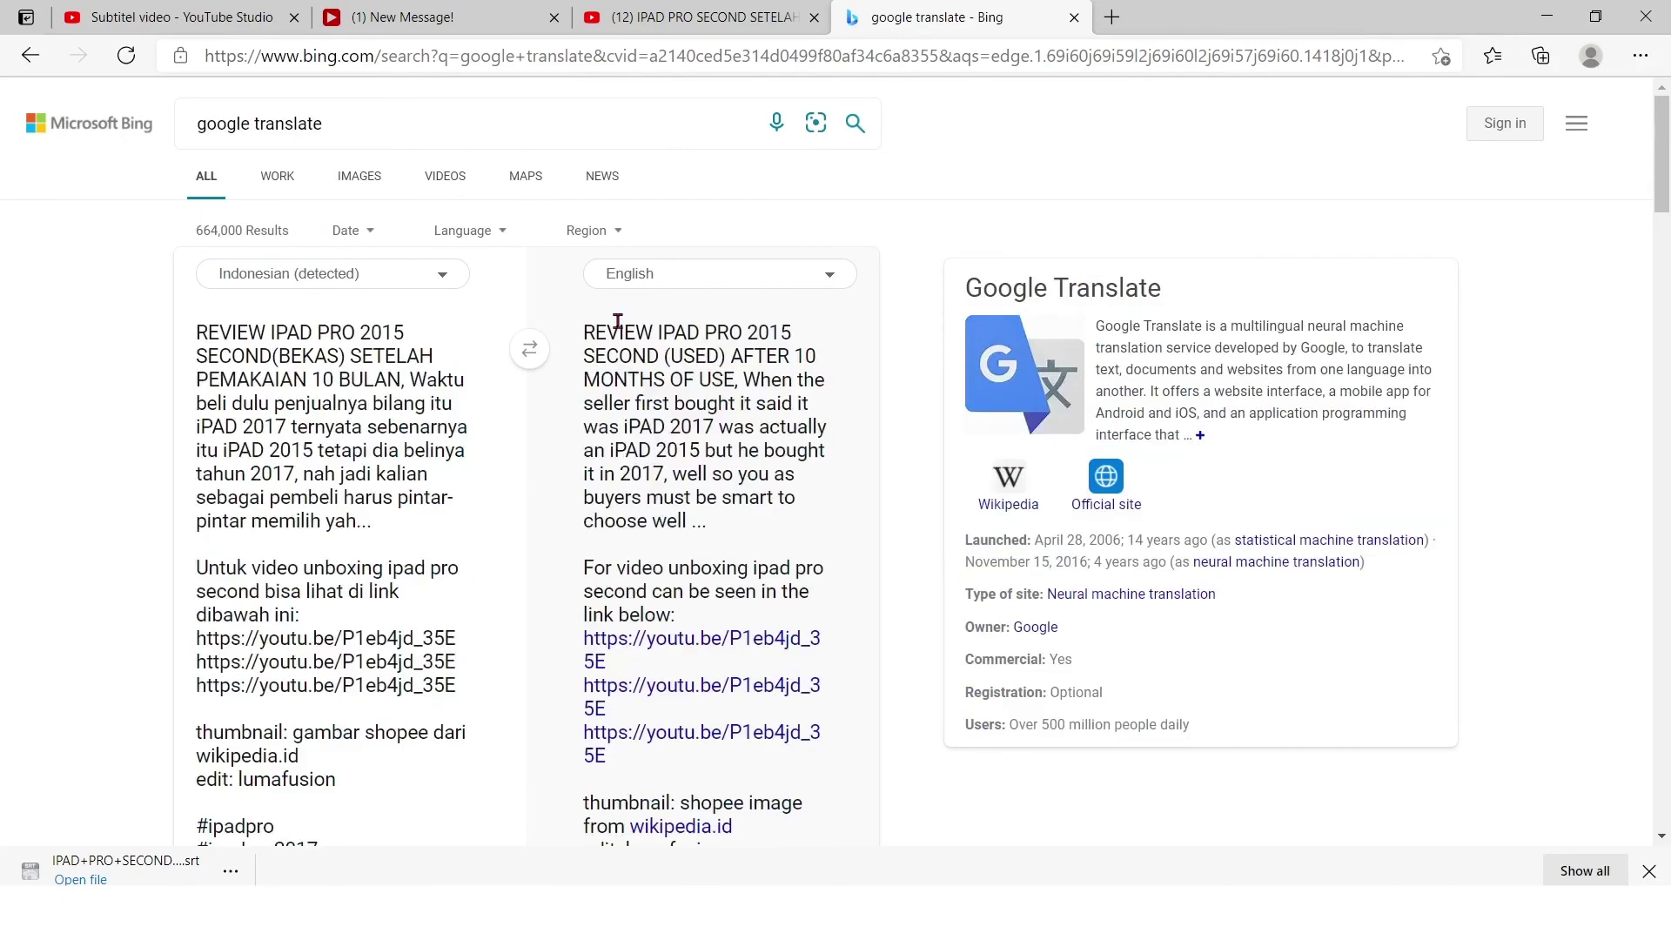
pyautogui.moveTo(583, 329); pyautogui.dragTo(722, 840)
pyautogui.hotkey('ctrl', 'c')
pyautogui.hotkey('ctrl', '1')
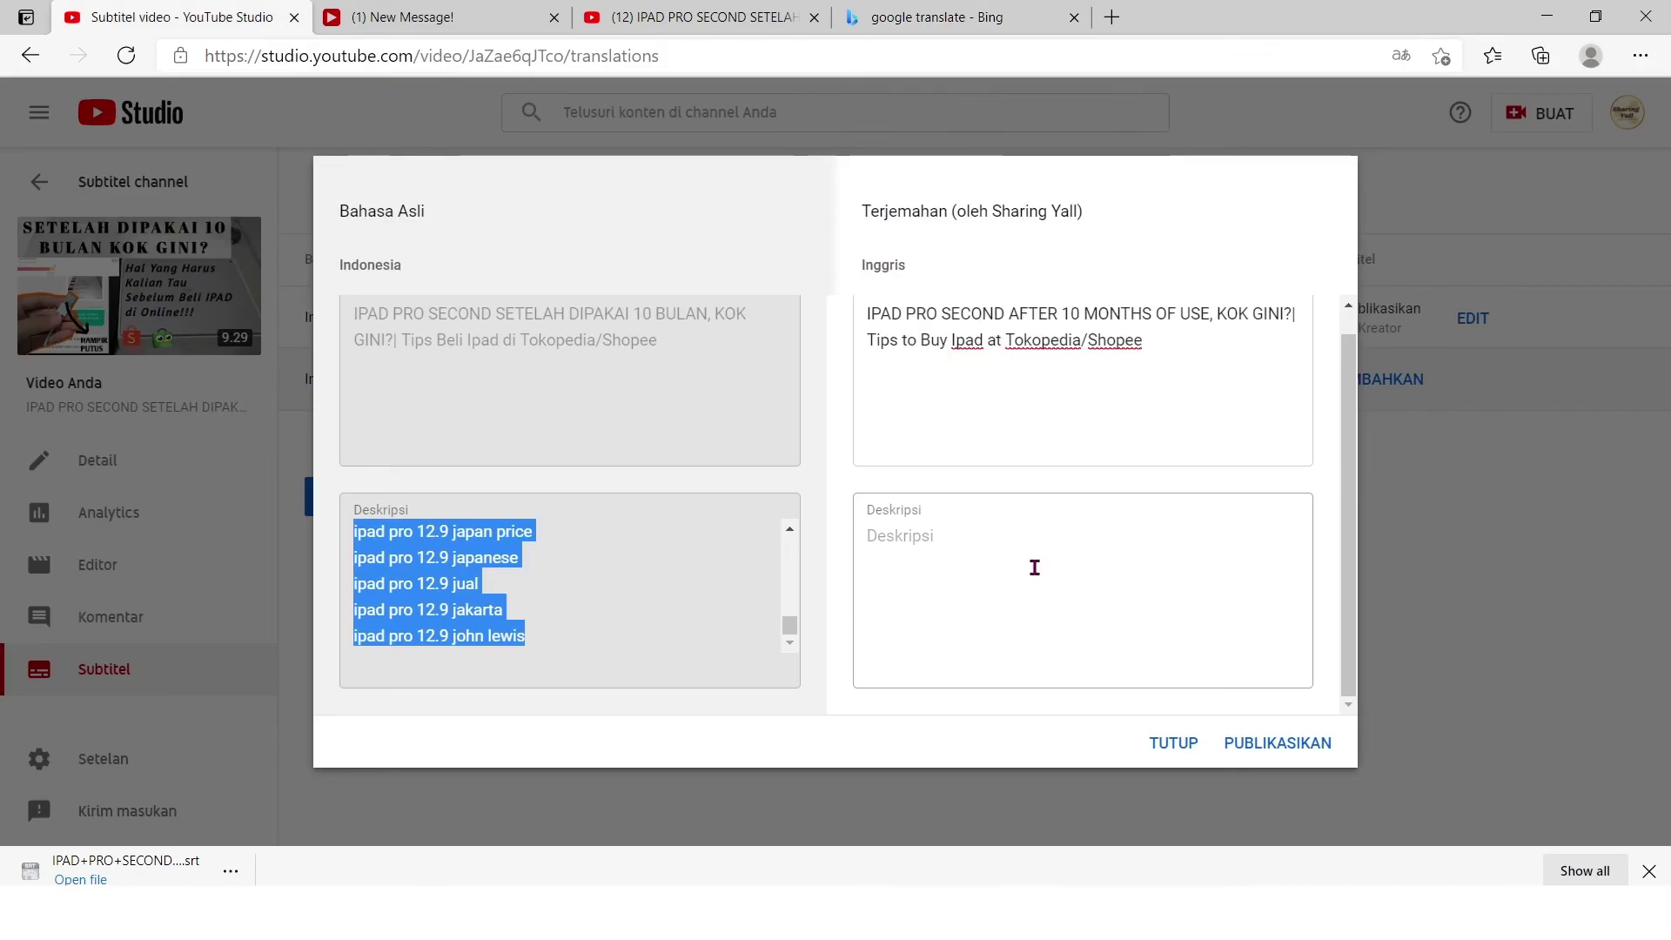
pyautogui.click(1033, 567)
pyautogui.hotkey('ctrl', 'v')
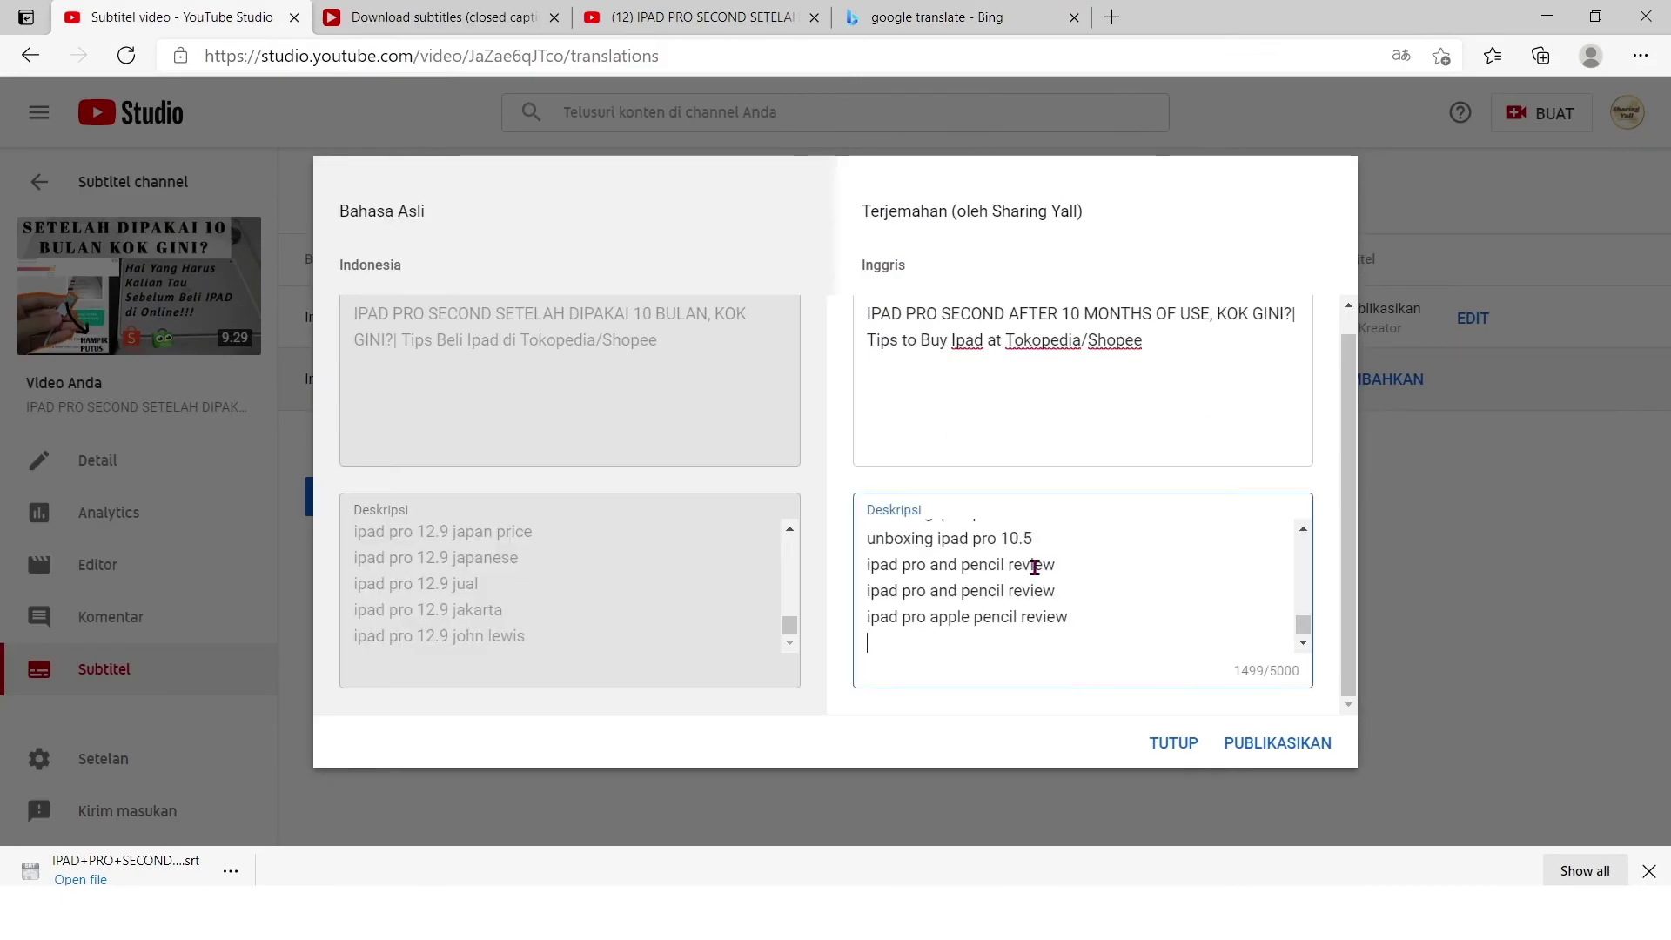
pyautogui.click(1300, 746)
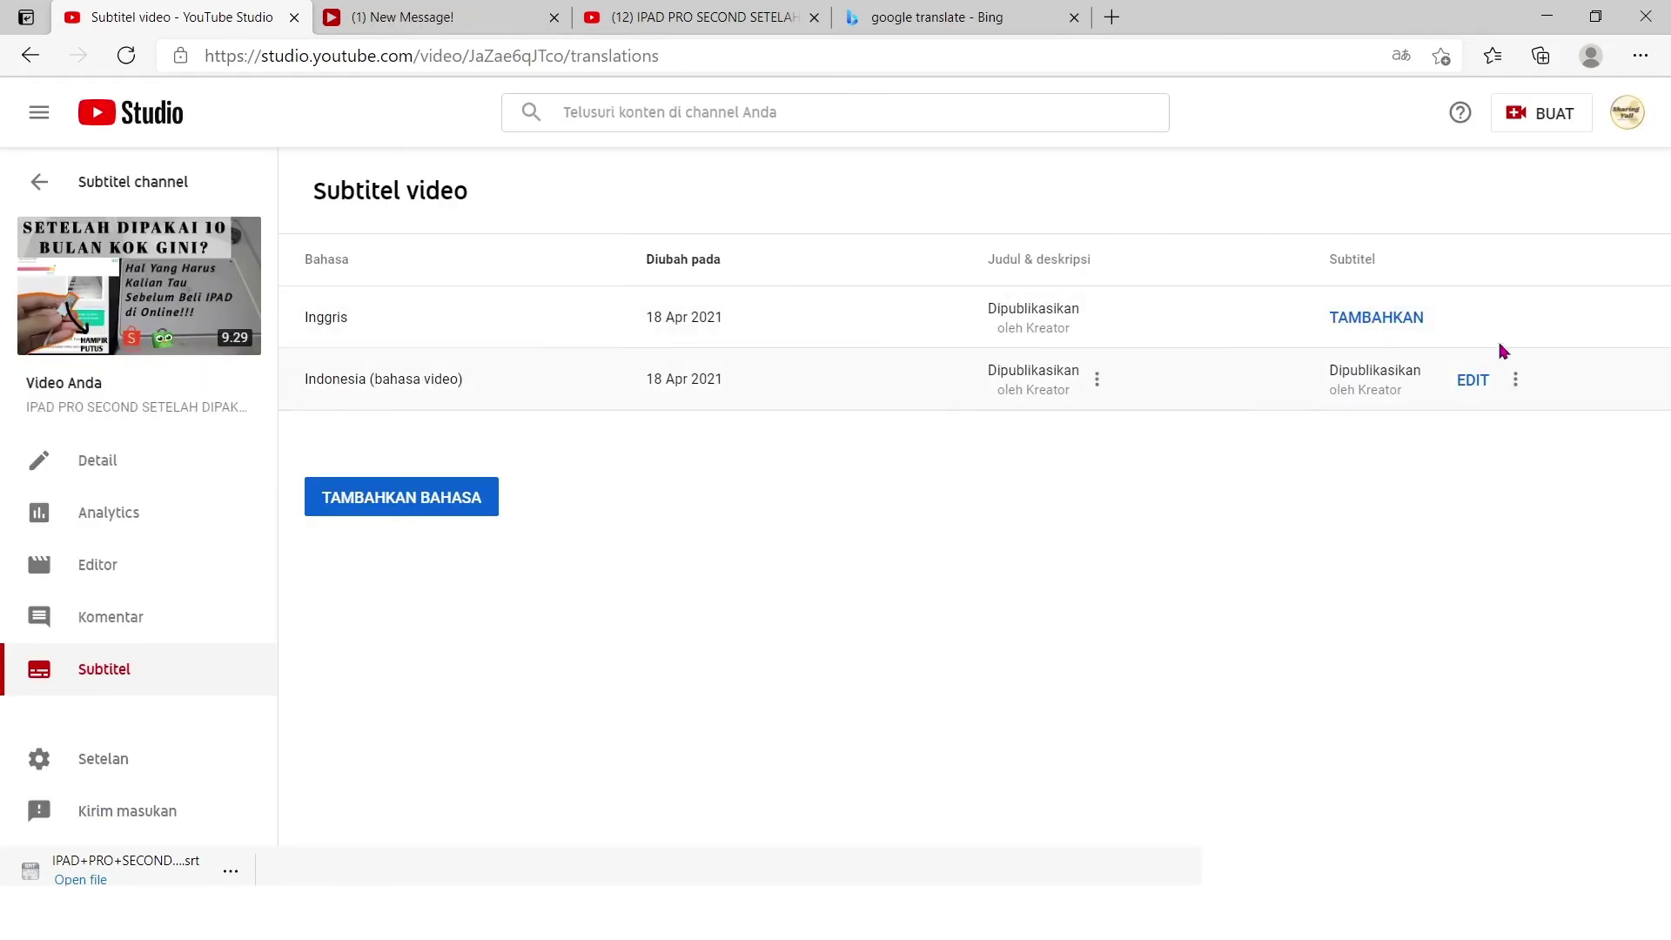
# Add English subtitles using automatic translation, review the translated lines, and publish them
pyautogui.click(1384, 319)
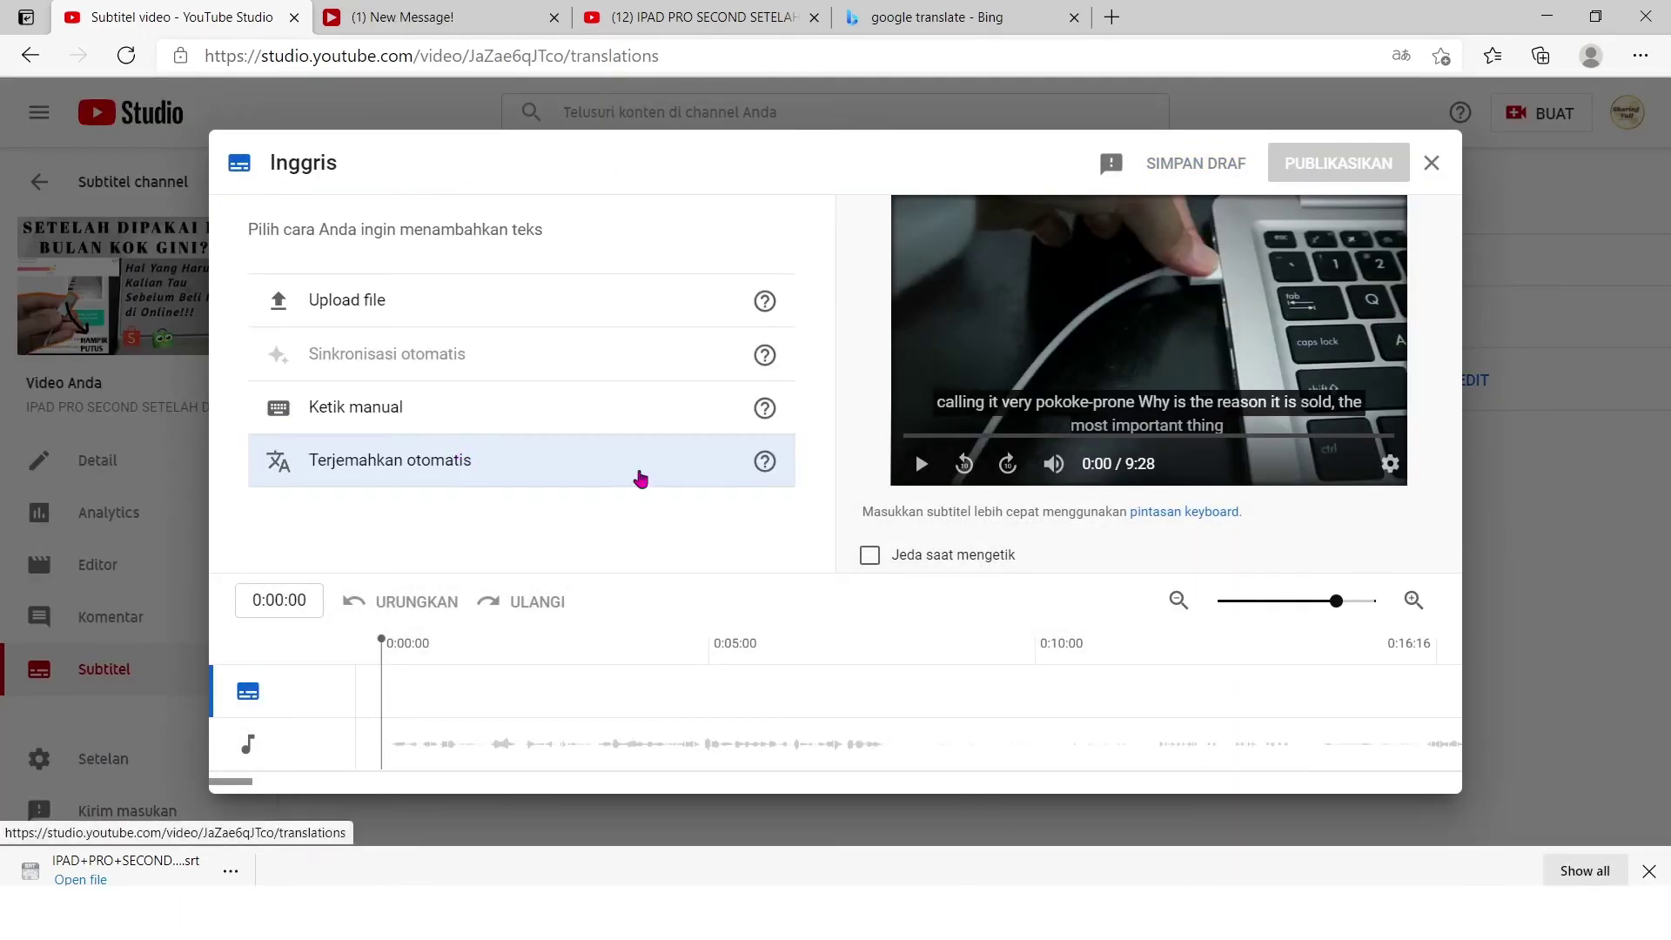
pyautogui.click(372, 463)
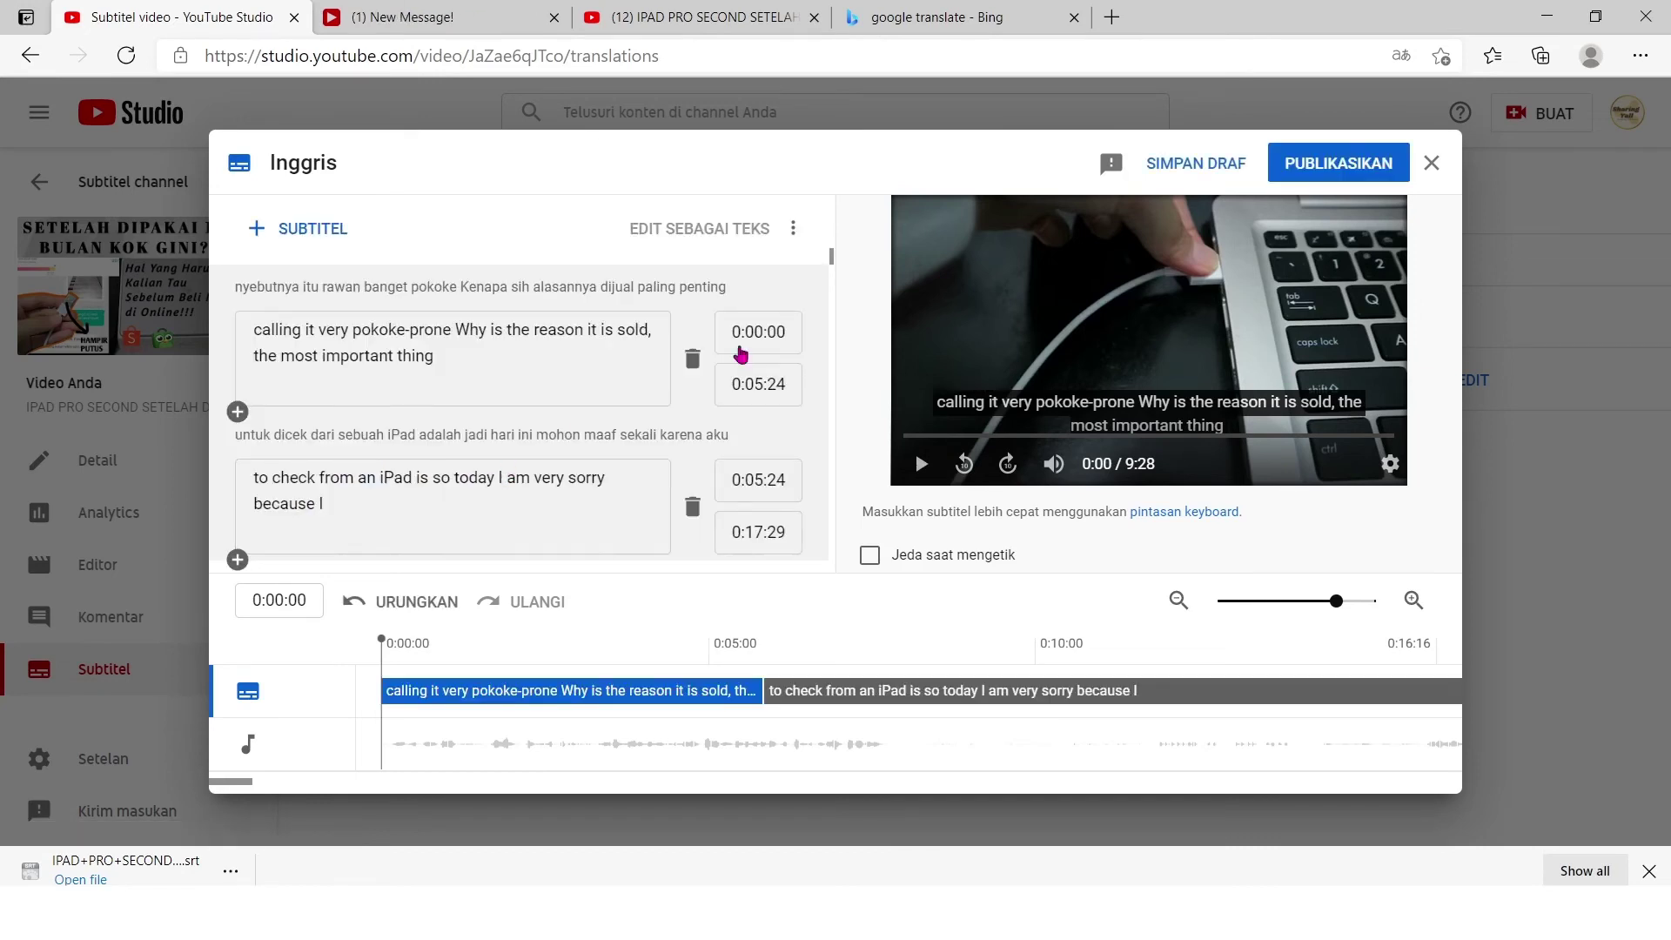
pyautogui.scroll(-20, 485, 384)
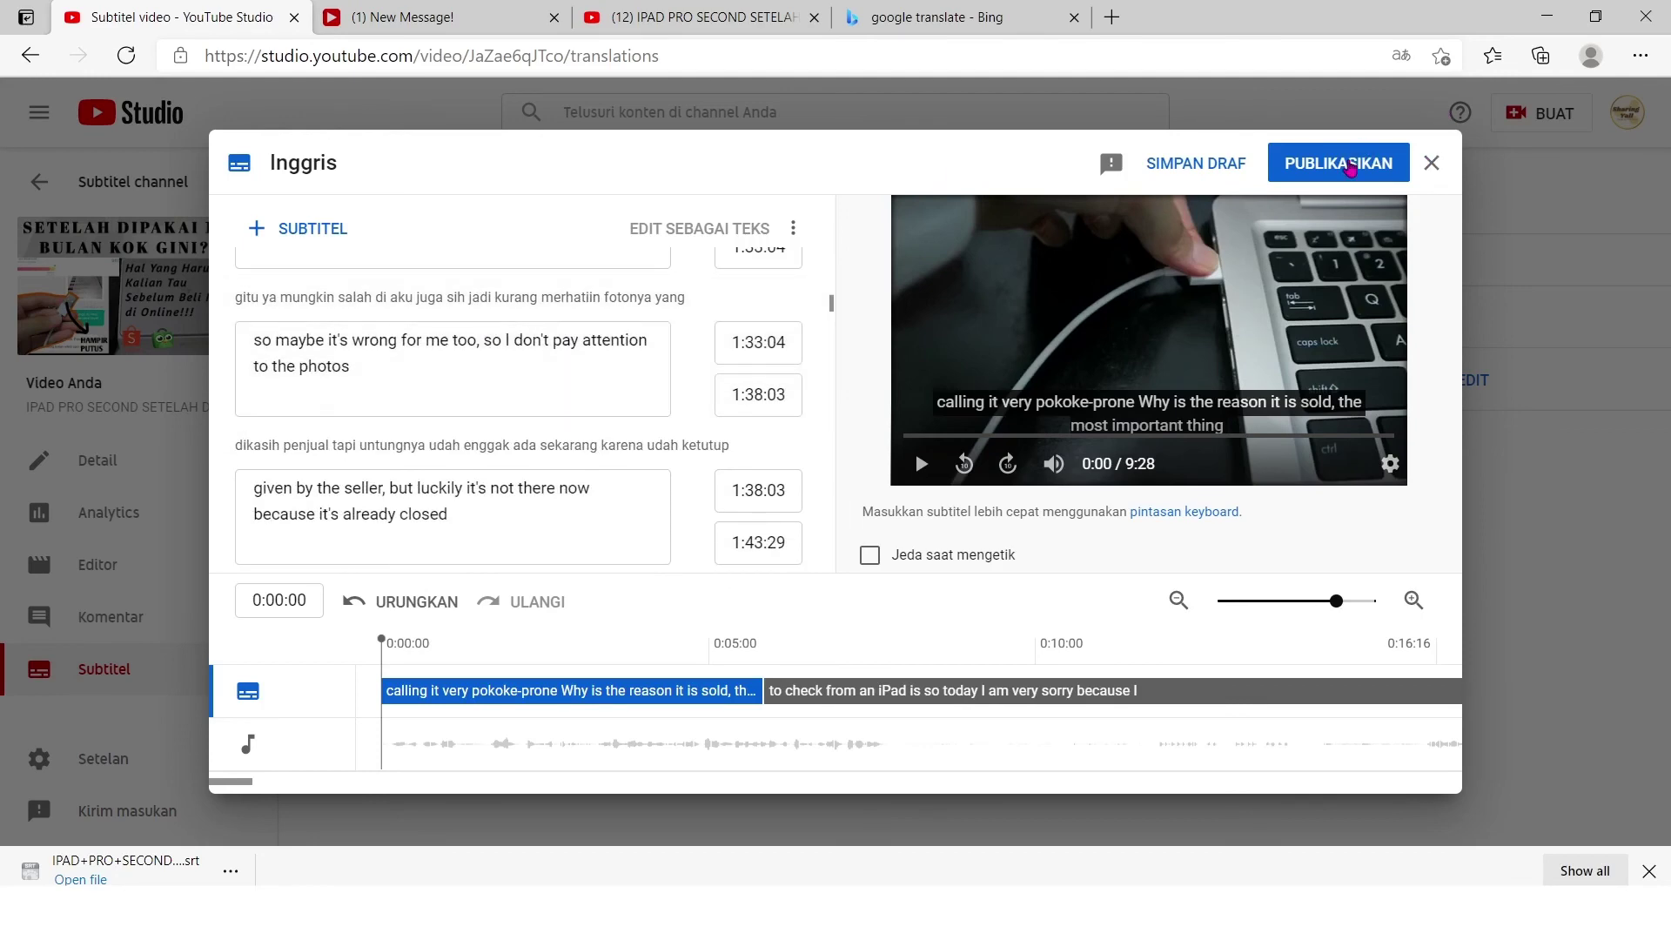
pyautogui.click(1349, 168)
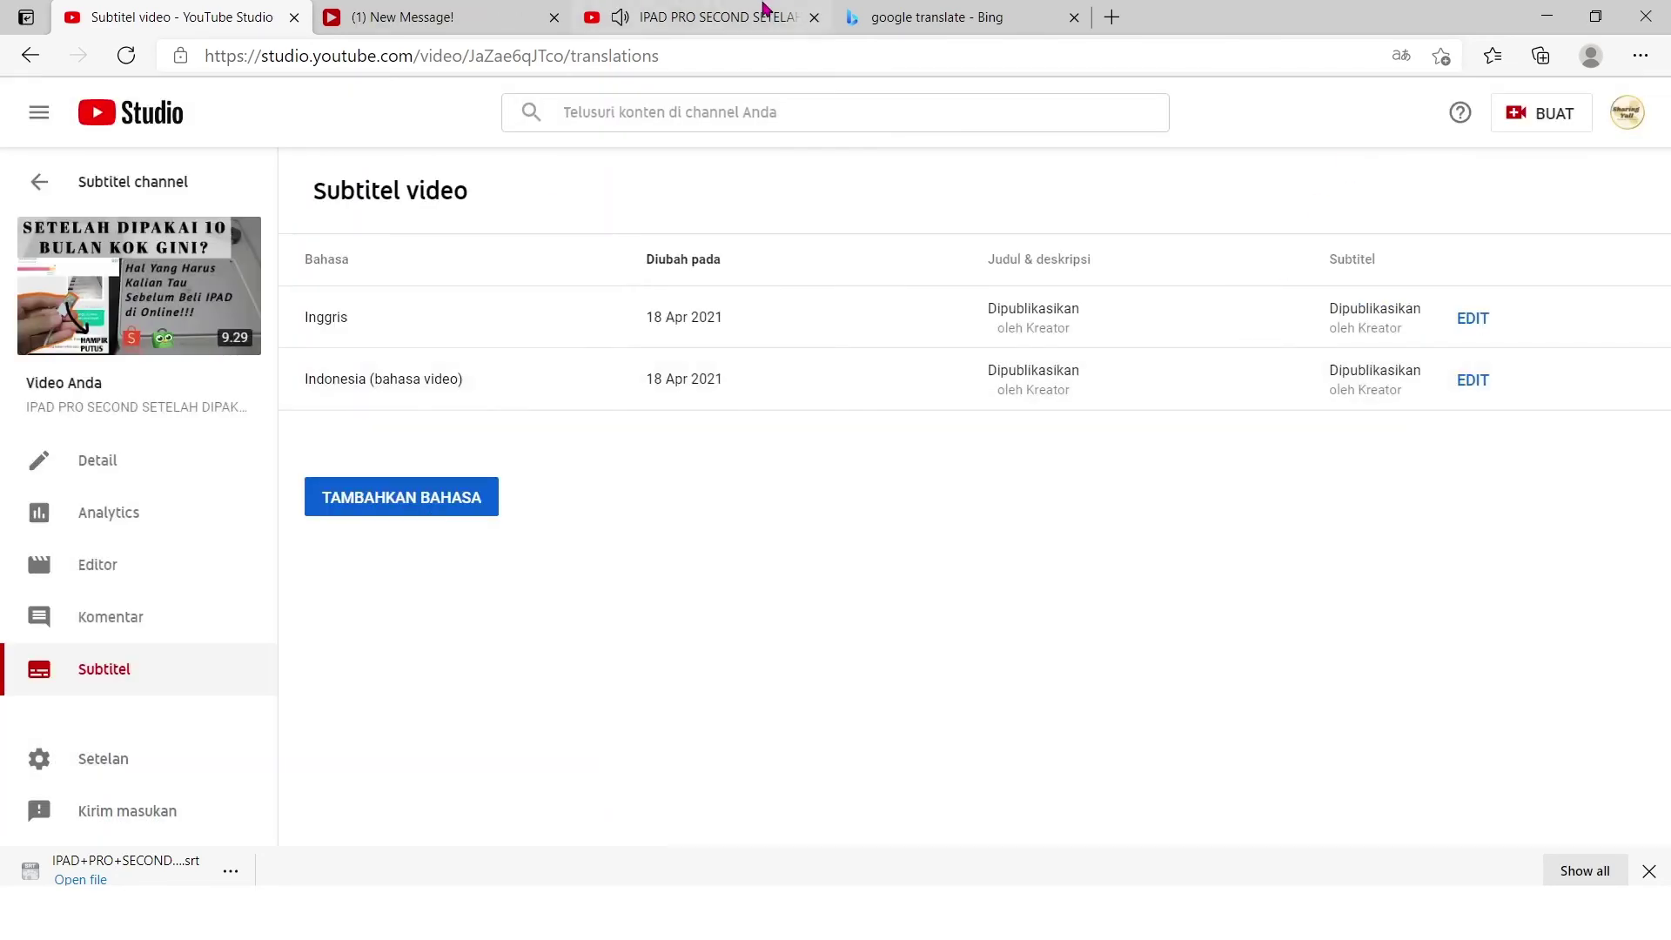
# Check the video's watch page, then browse the languages available for adding in YouTube Studio
pyautogui.click(748, 16)
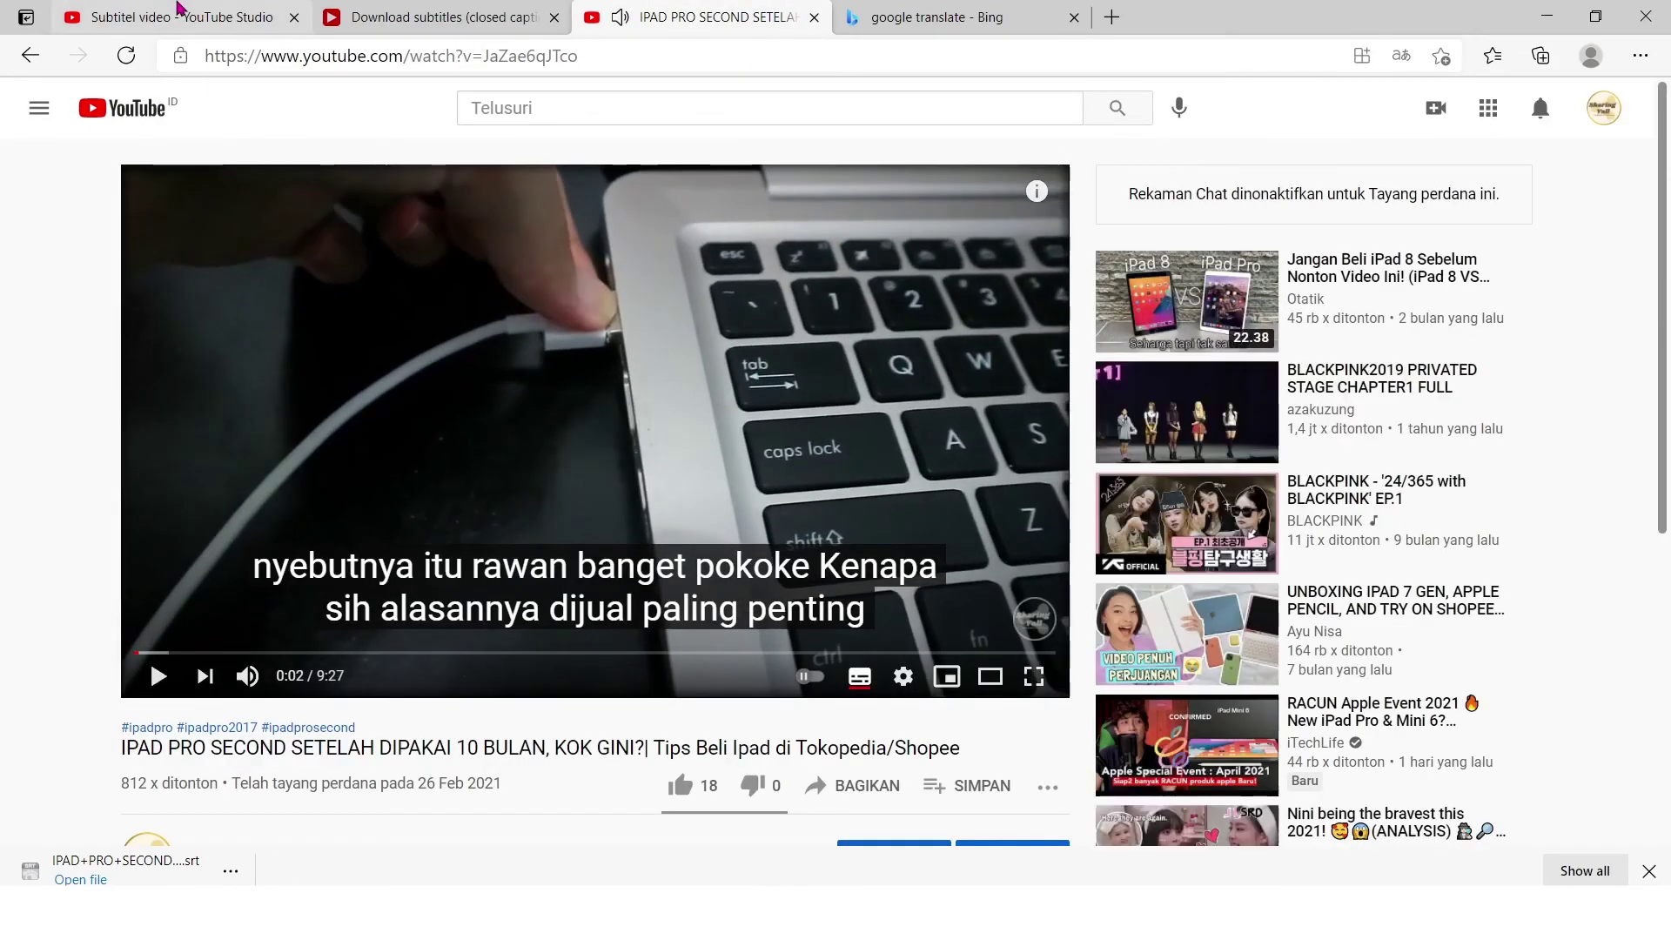
pyautogui.hotkey('ctrl', '1')
pyautogui.click(439, 511)
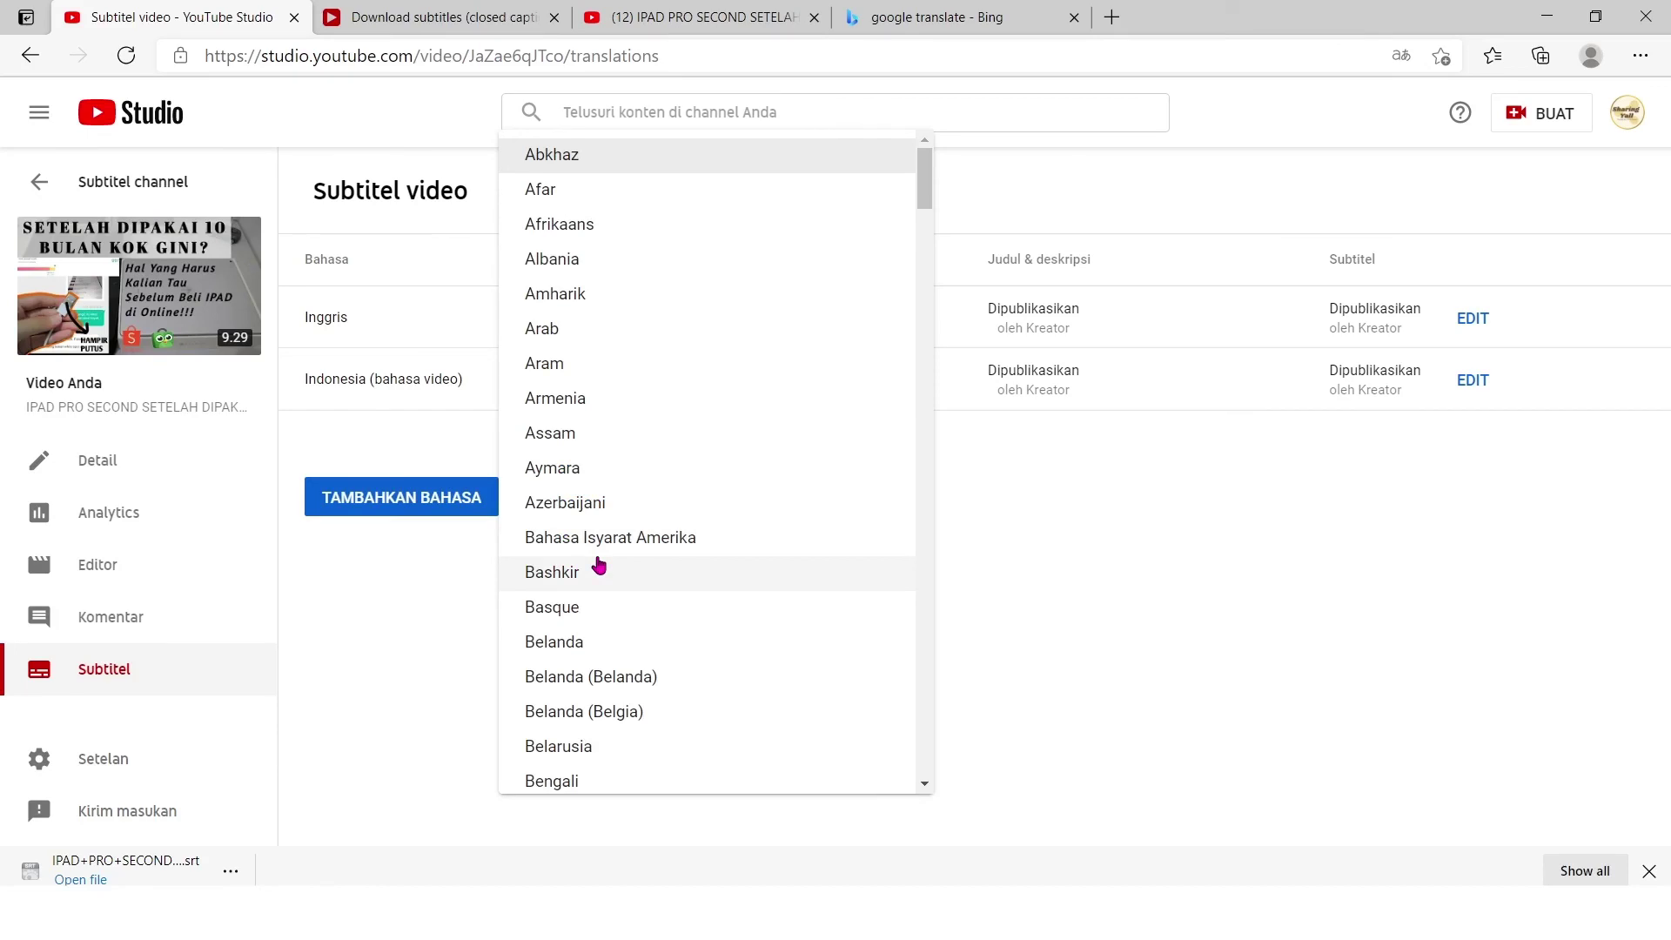
pyautogui.scroll(-15, 599, 565)
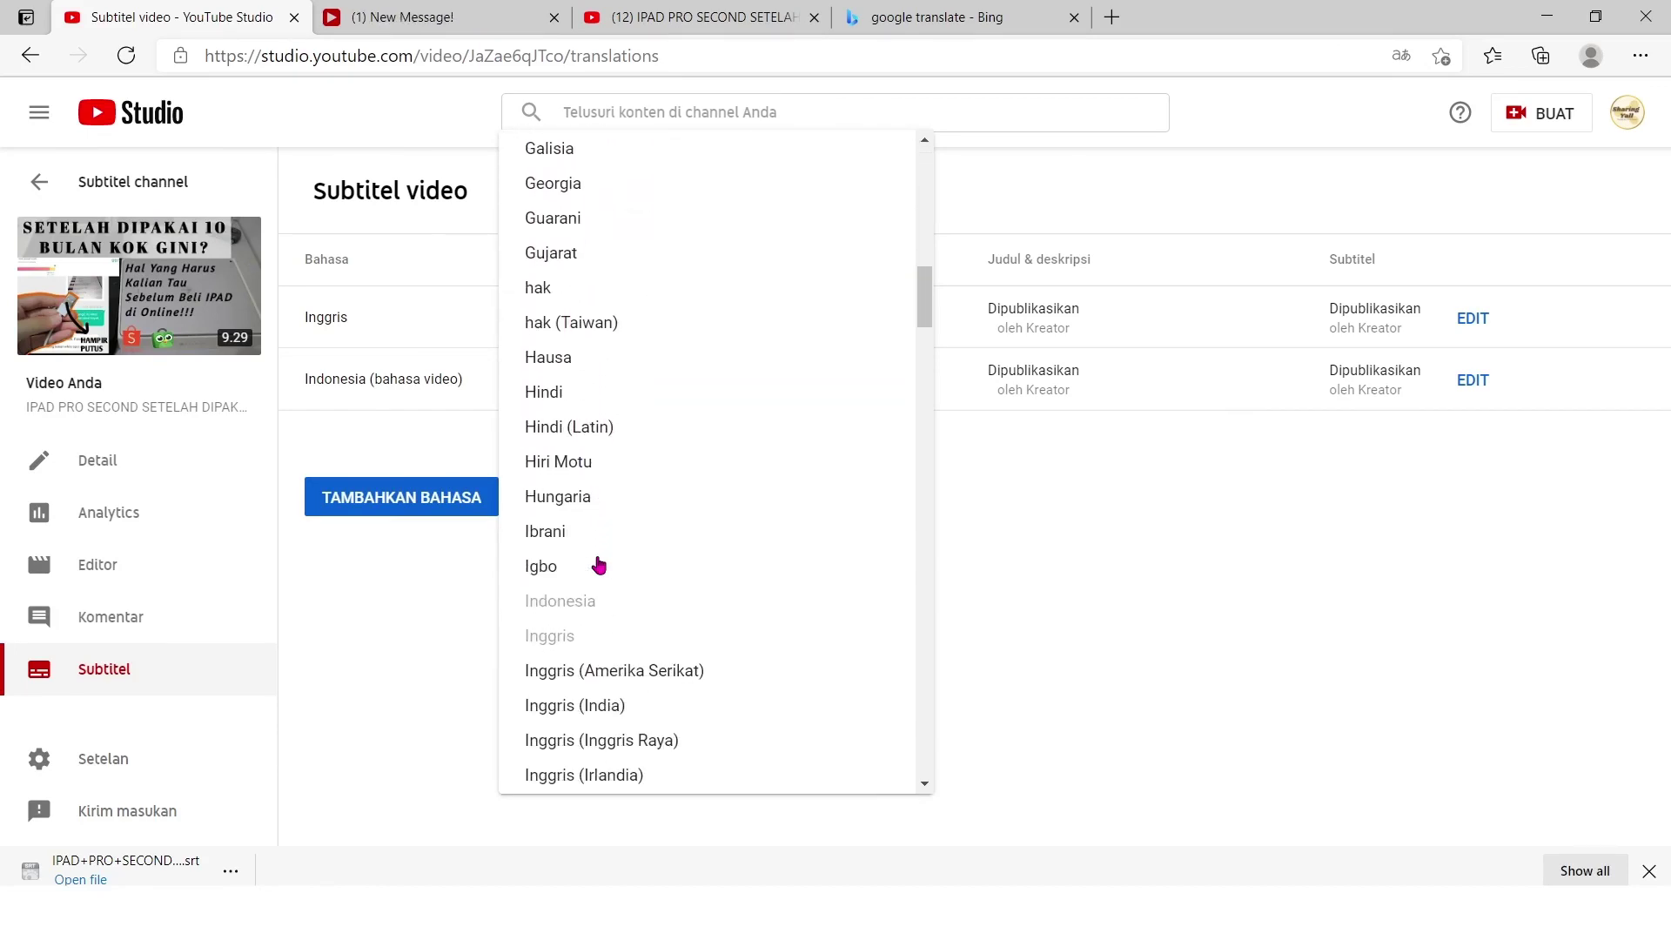
pyautogui.scroll(-3, 598, 565)
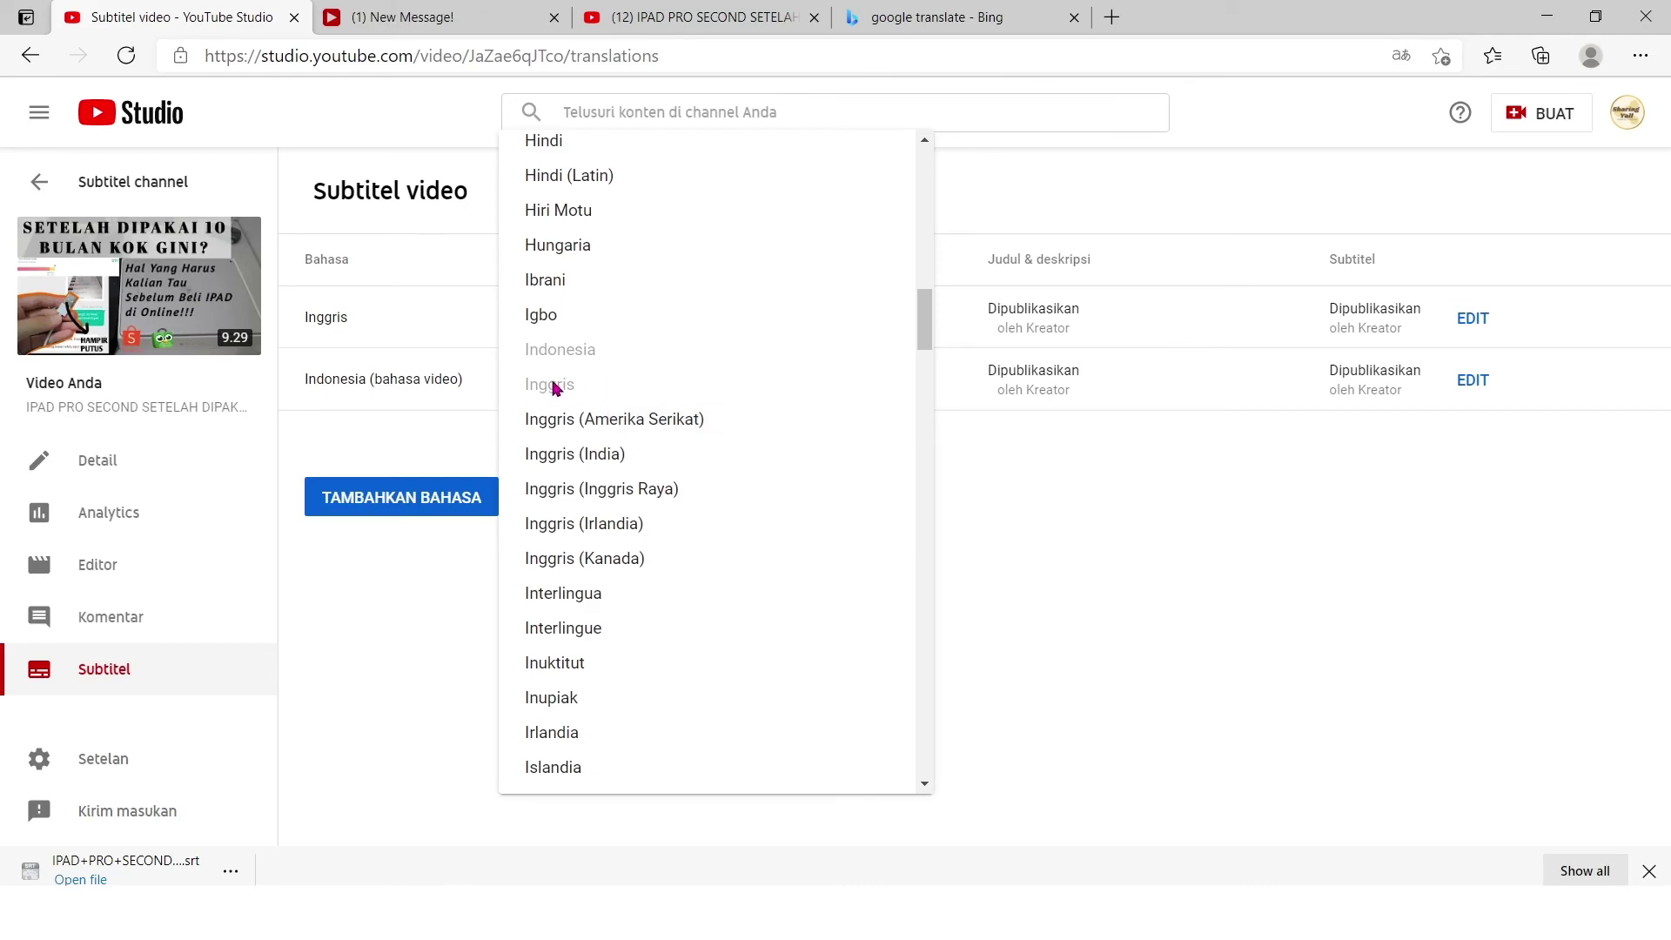
pyautogui.scroll(3, 683, 492)
pyautogui.scroll(15, 683, 491)
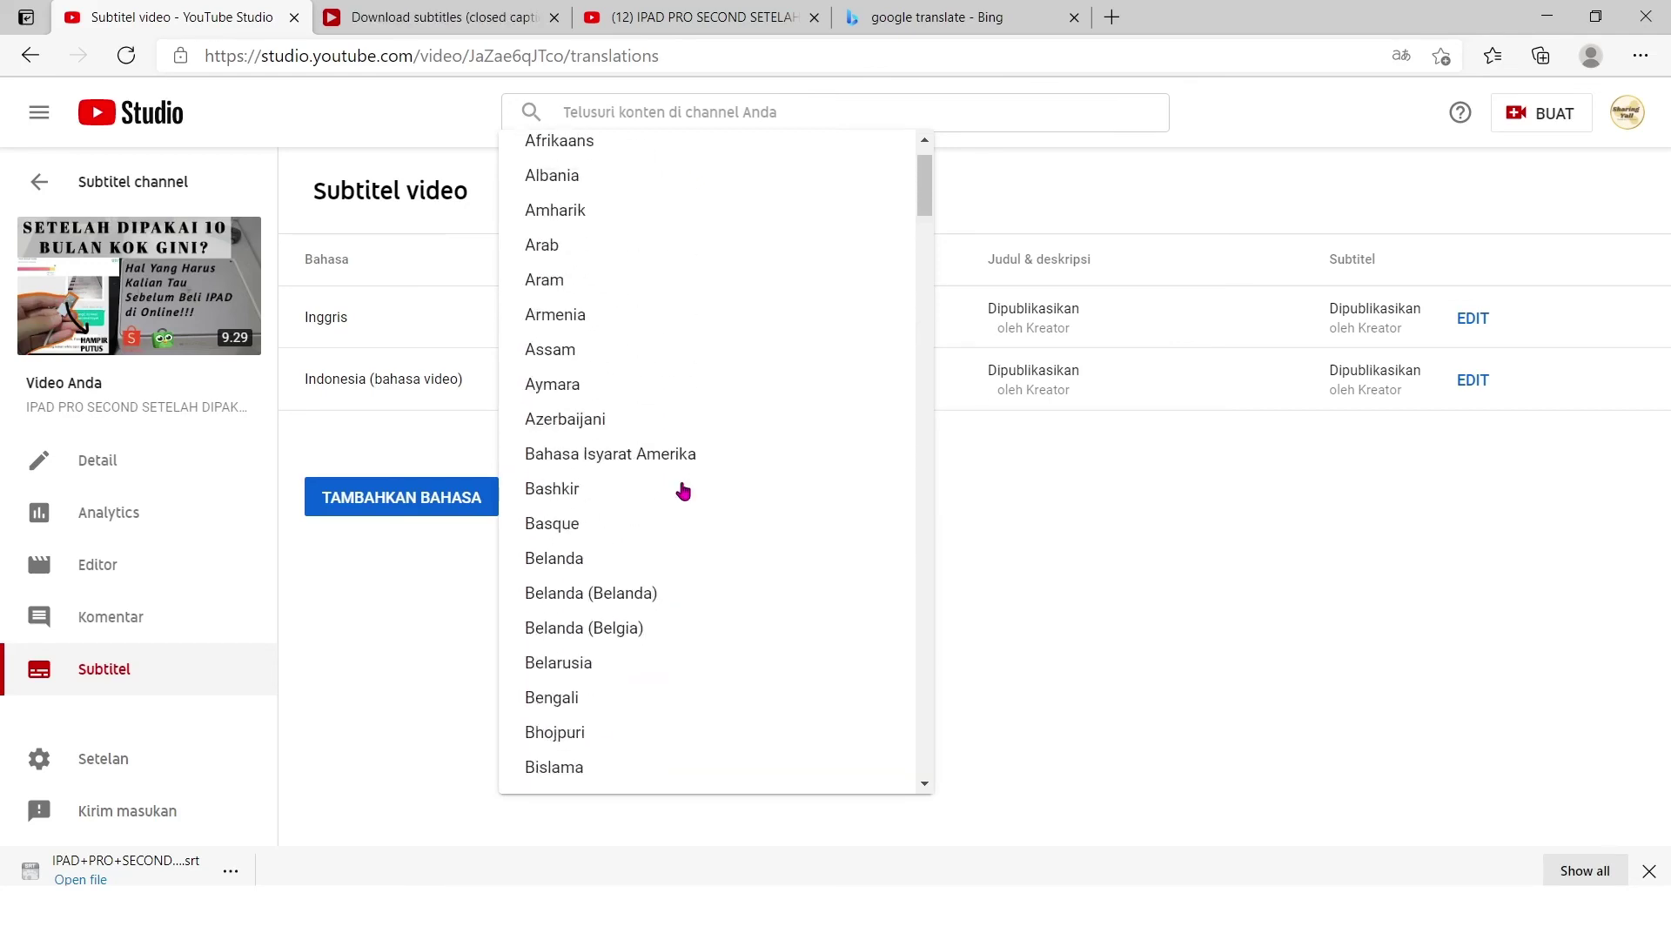
# Examine the subtitle languages and automatic translation options in the video player's settings on the YouTube watch page
pyautogui.hotkey('ctrl', '3')
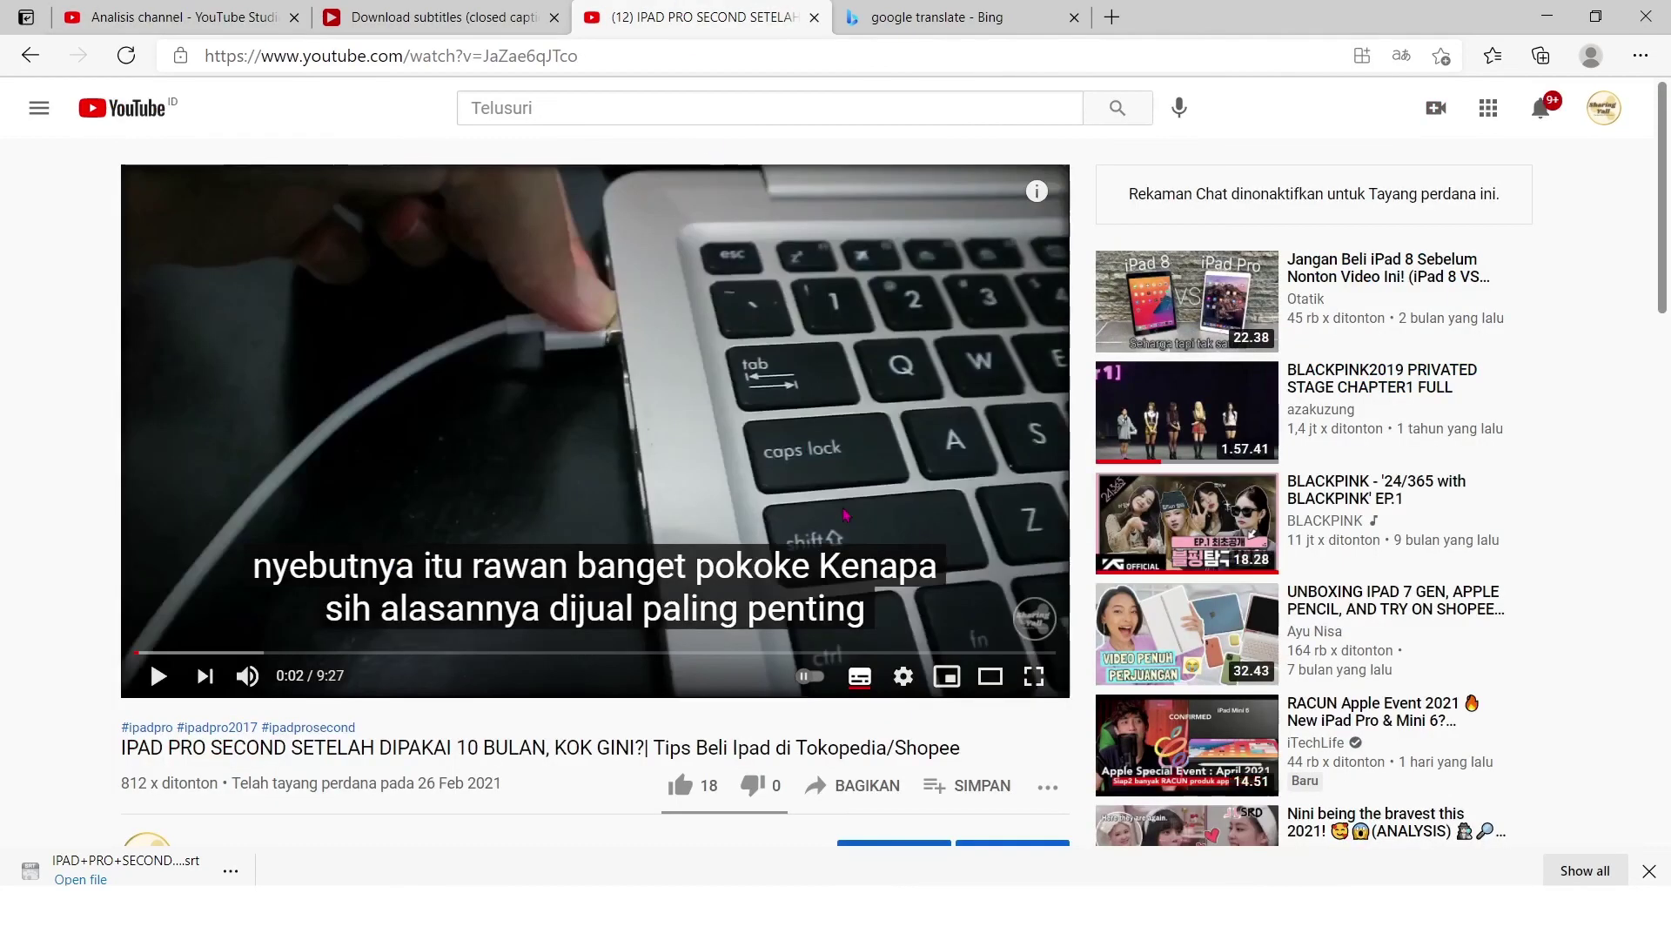
pyautogui.click(903, 676)
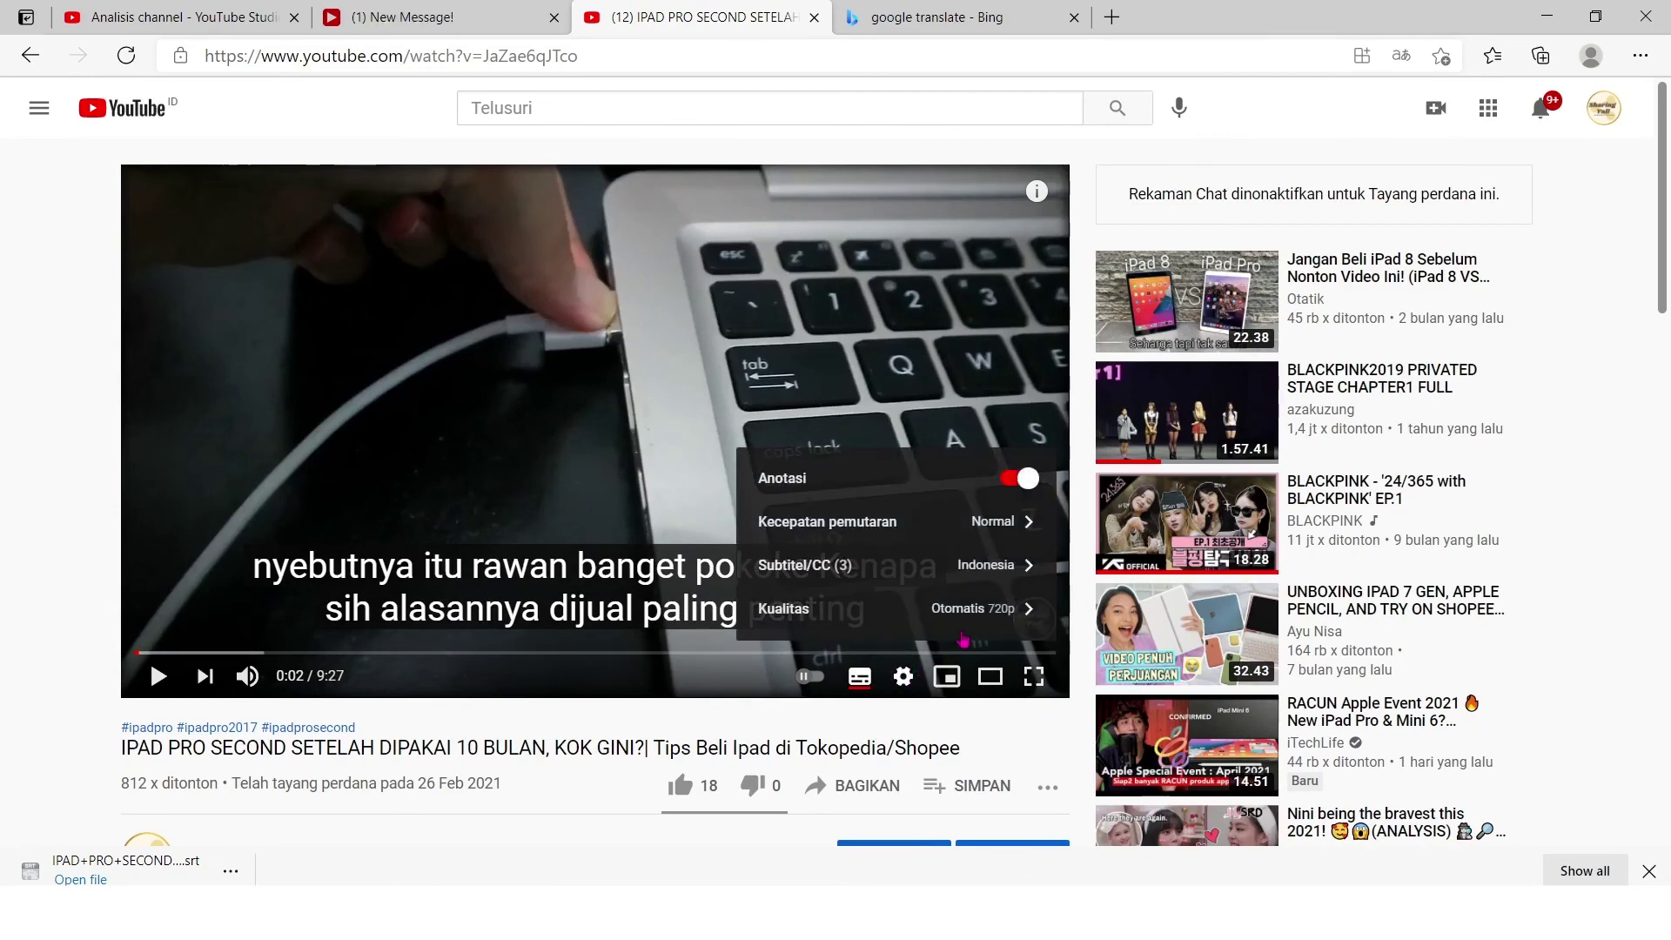
pyautogui.click(1004, 570)
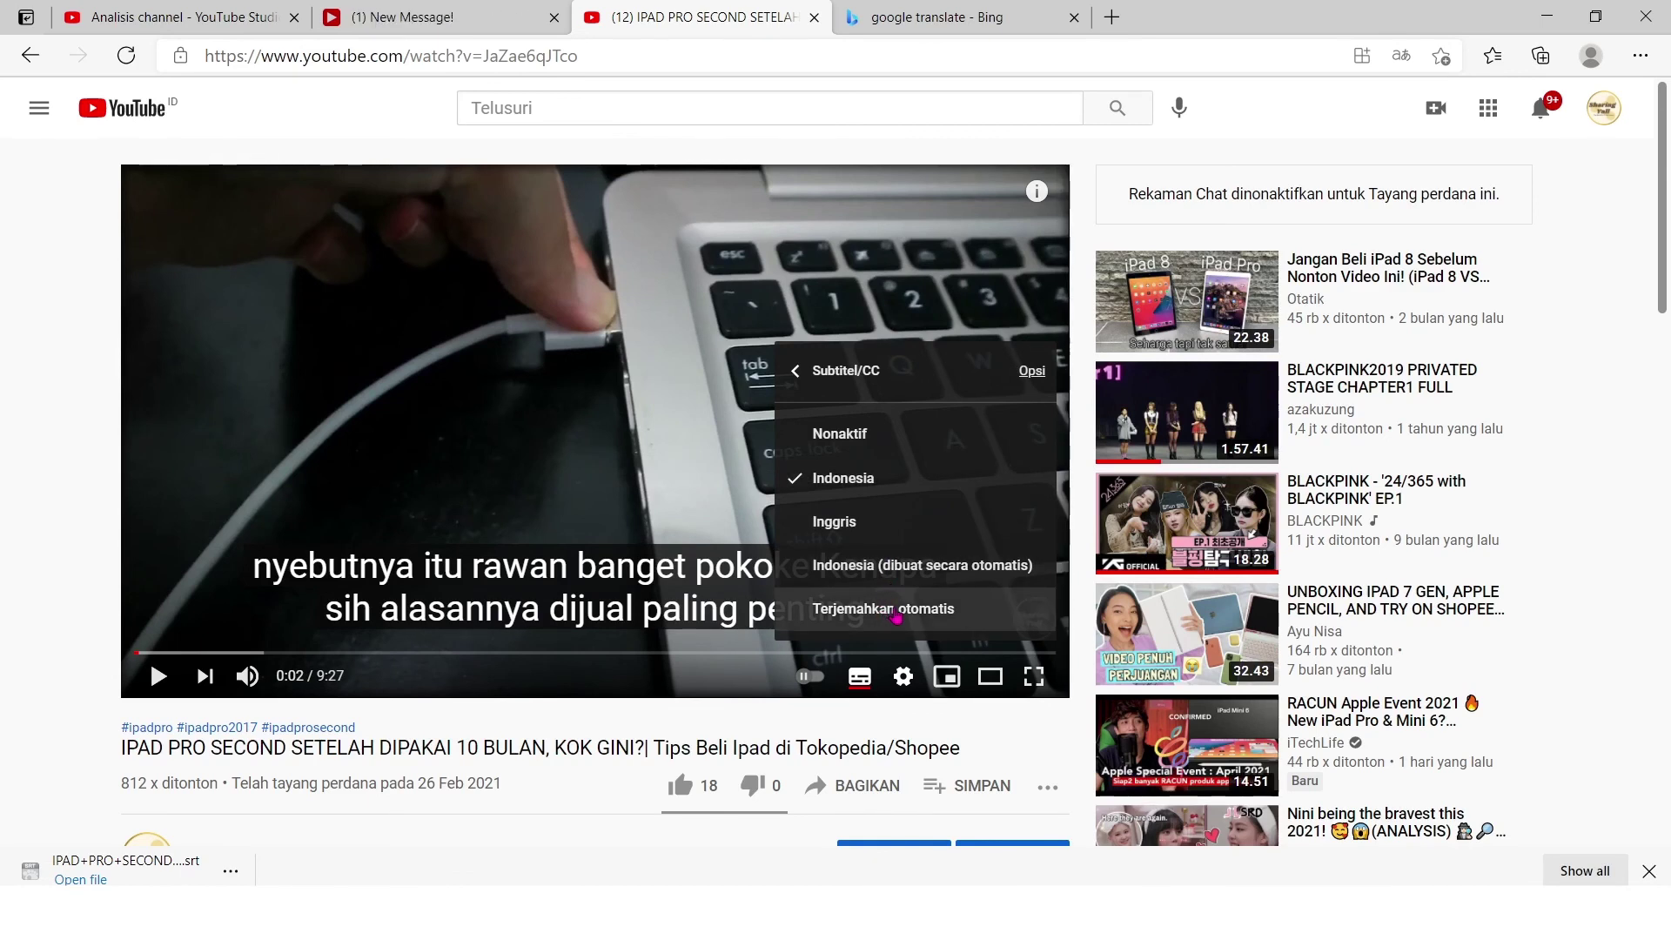
pyautogui.click(896, 613)
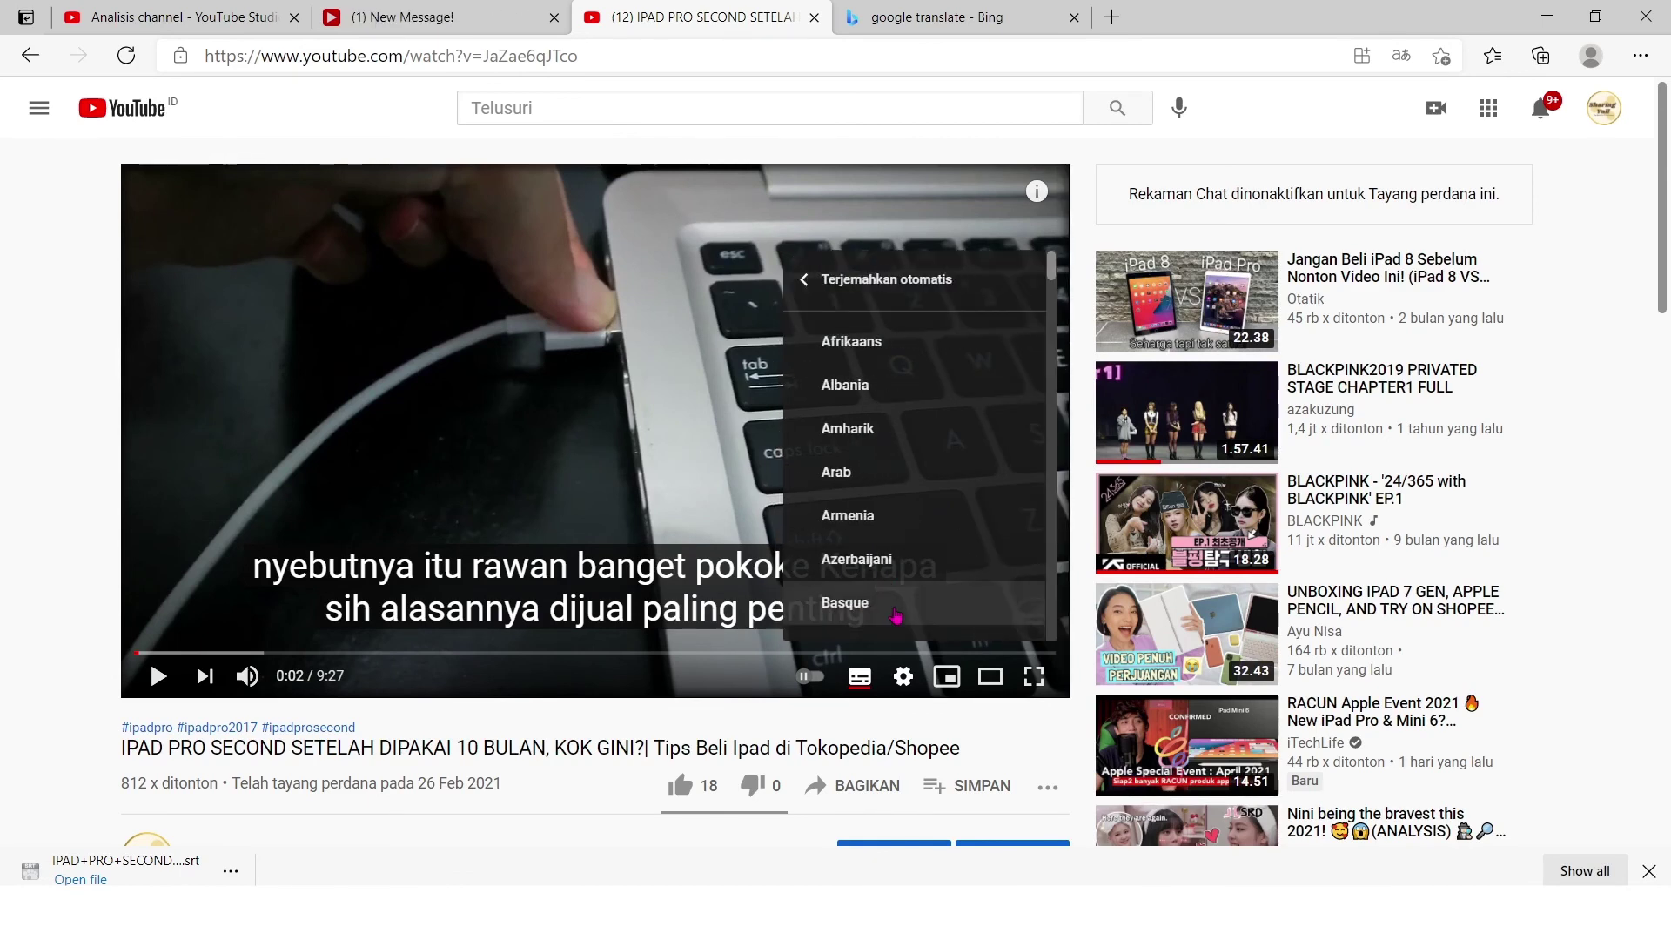
pyautogui.click(802, 279)
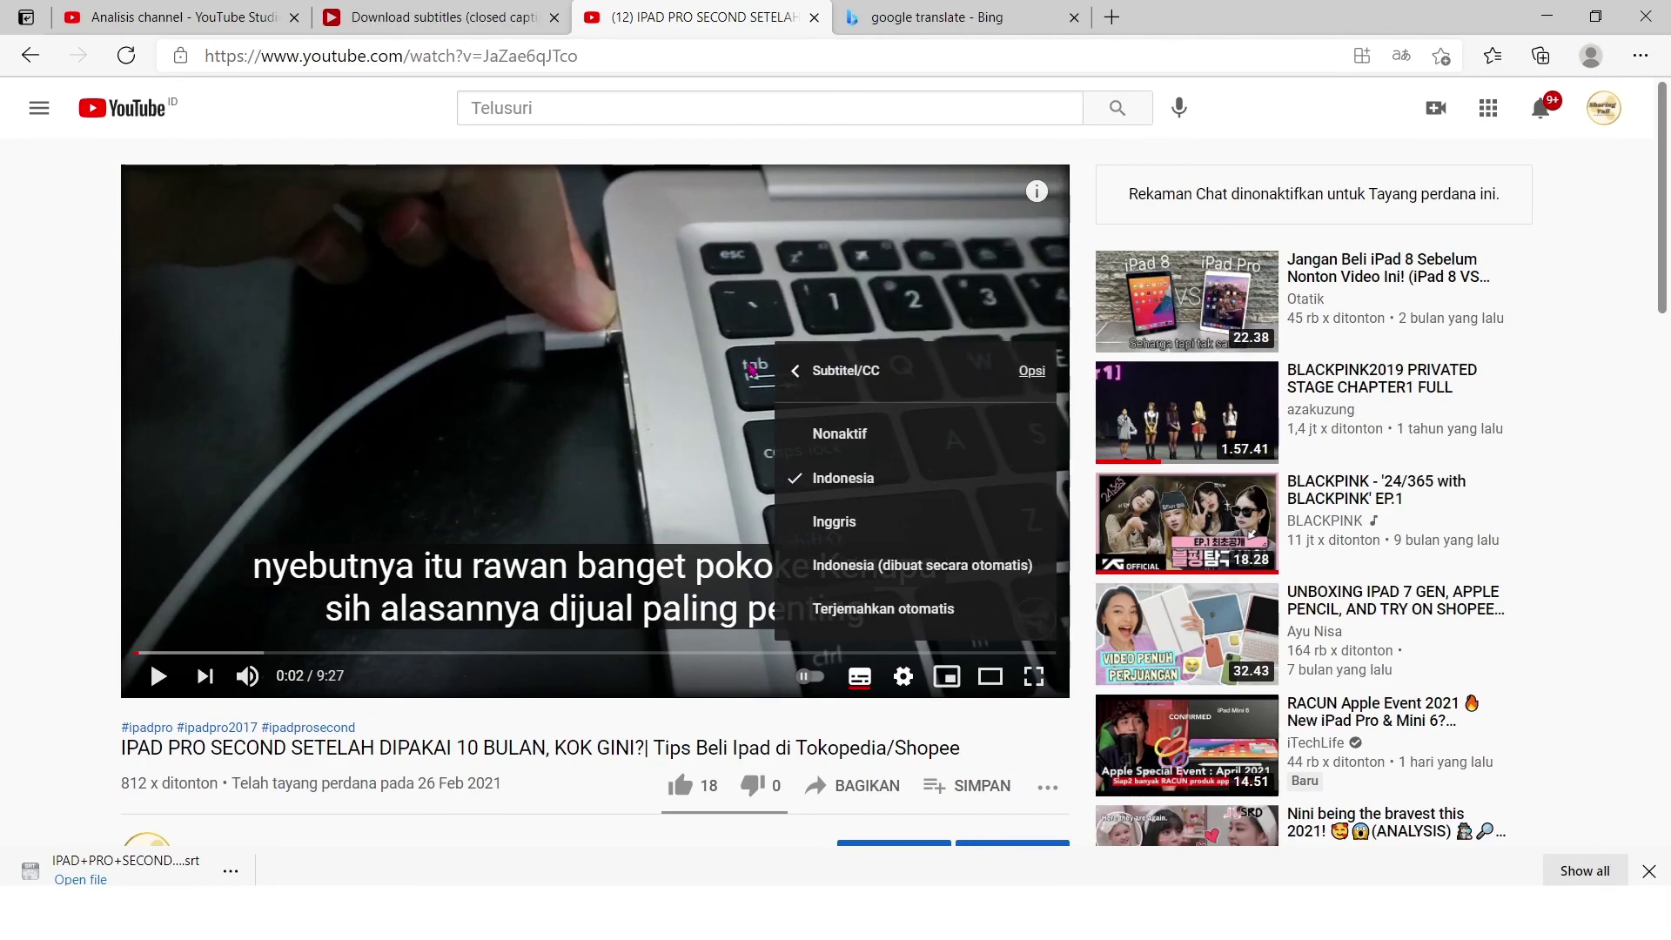
pyautogui.click(808, 380)
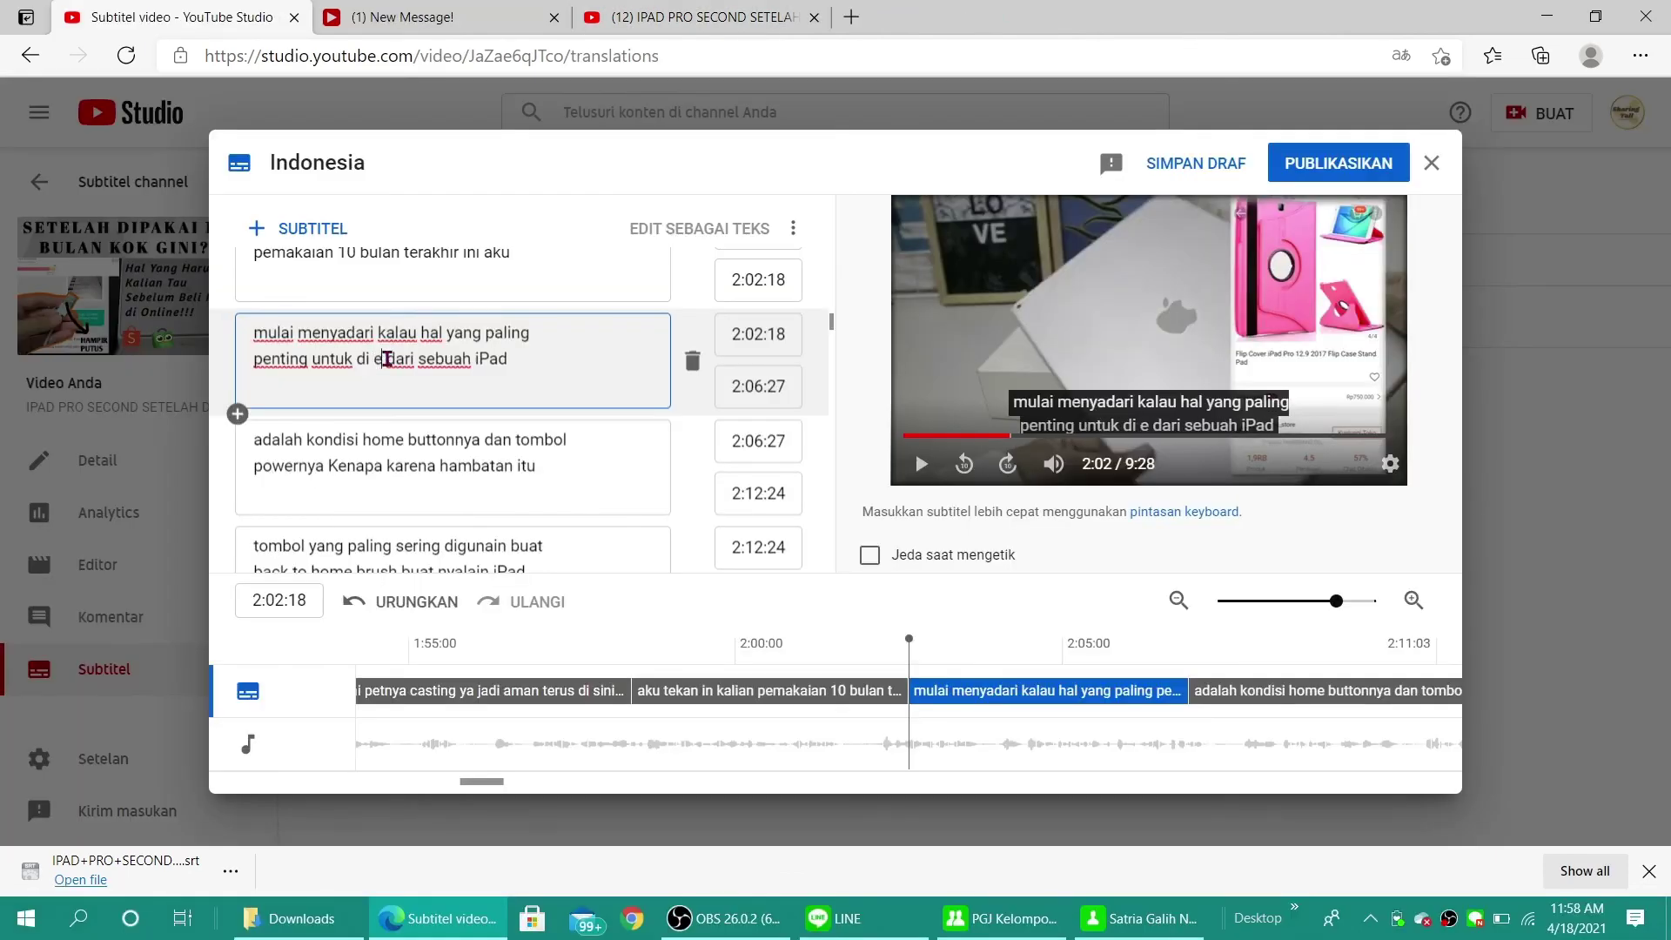
# Correct the Indonesian subtitle line starting at 2:02:18 by replacing the stray "e" after "untuk di" with "cek"
pyautogui.press('BackSpace')
pyautogui.press('BackSpace')
pyautogui.write('cek')
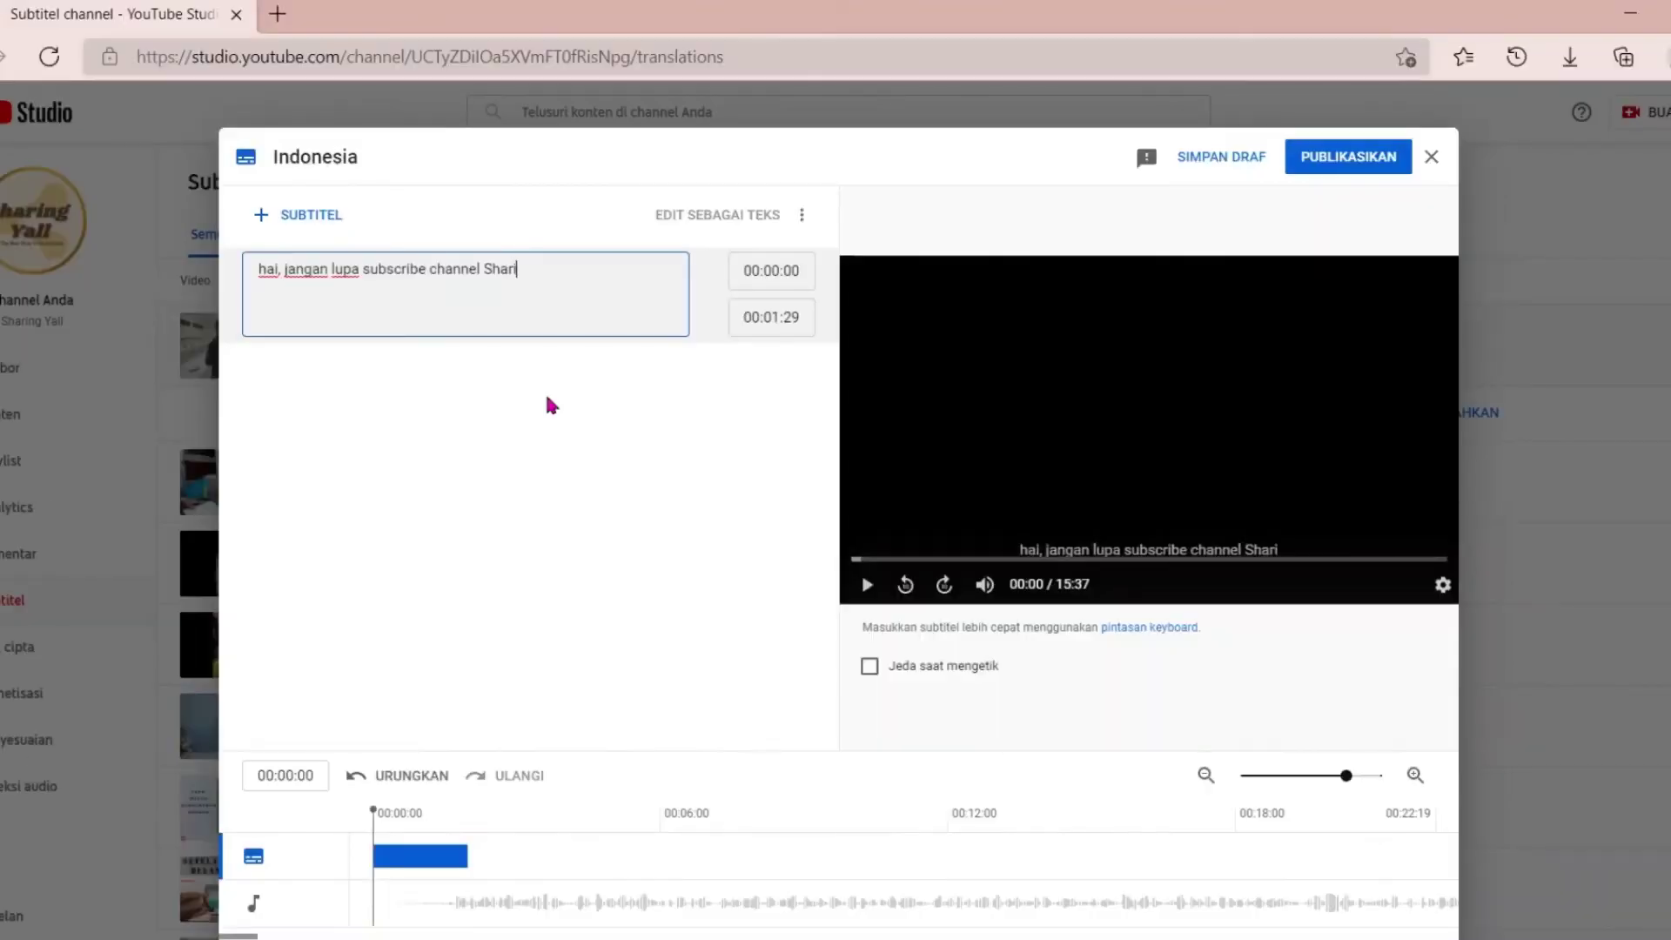
# Complete the first Indonesian subtitle line as "hai, jangan lupa subscribe channel Sharing yall"
pyautogui.write('ng yall')
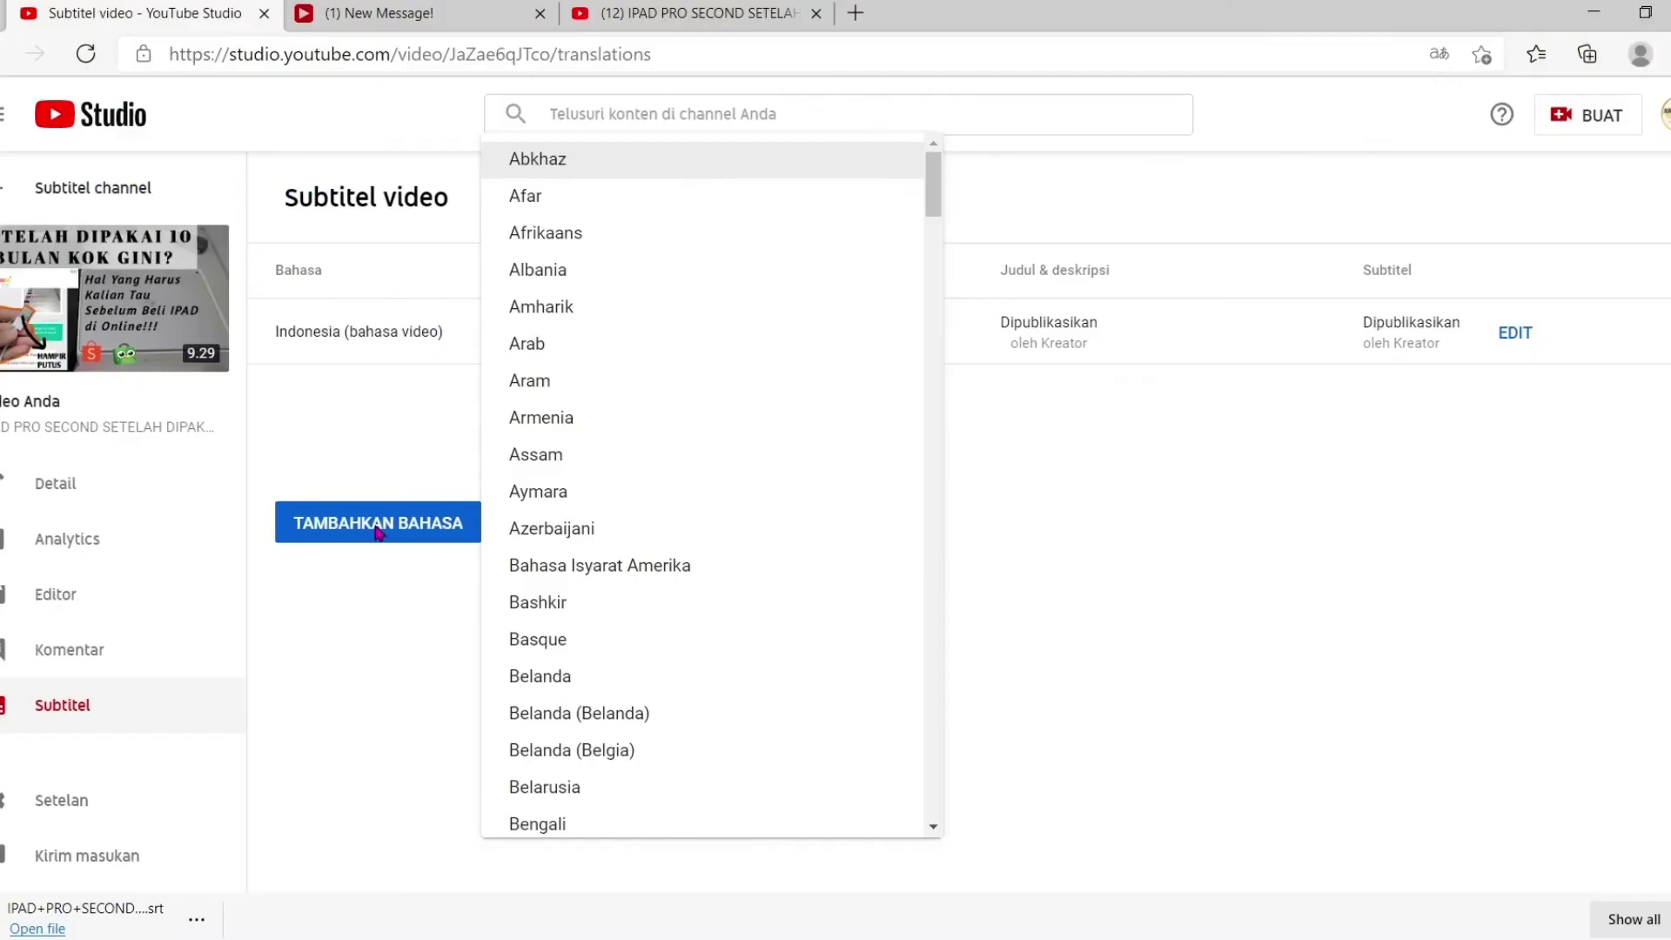
# Locate Inggris in the list of languages to add, then view the subtitle downloads on yousubtitles.com
pyautogui.press('i')
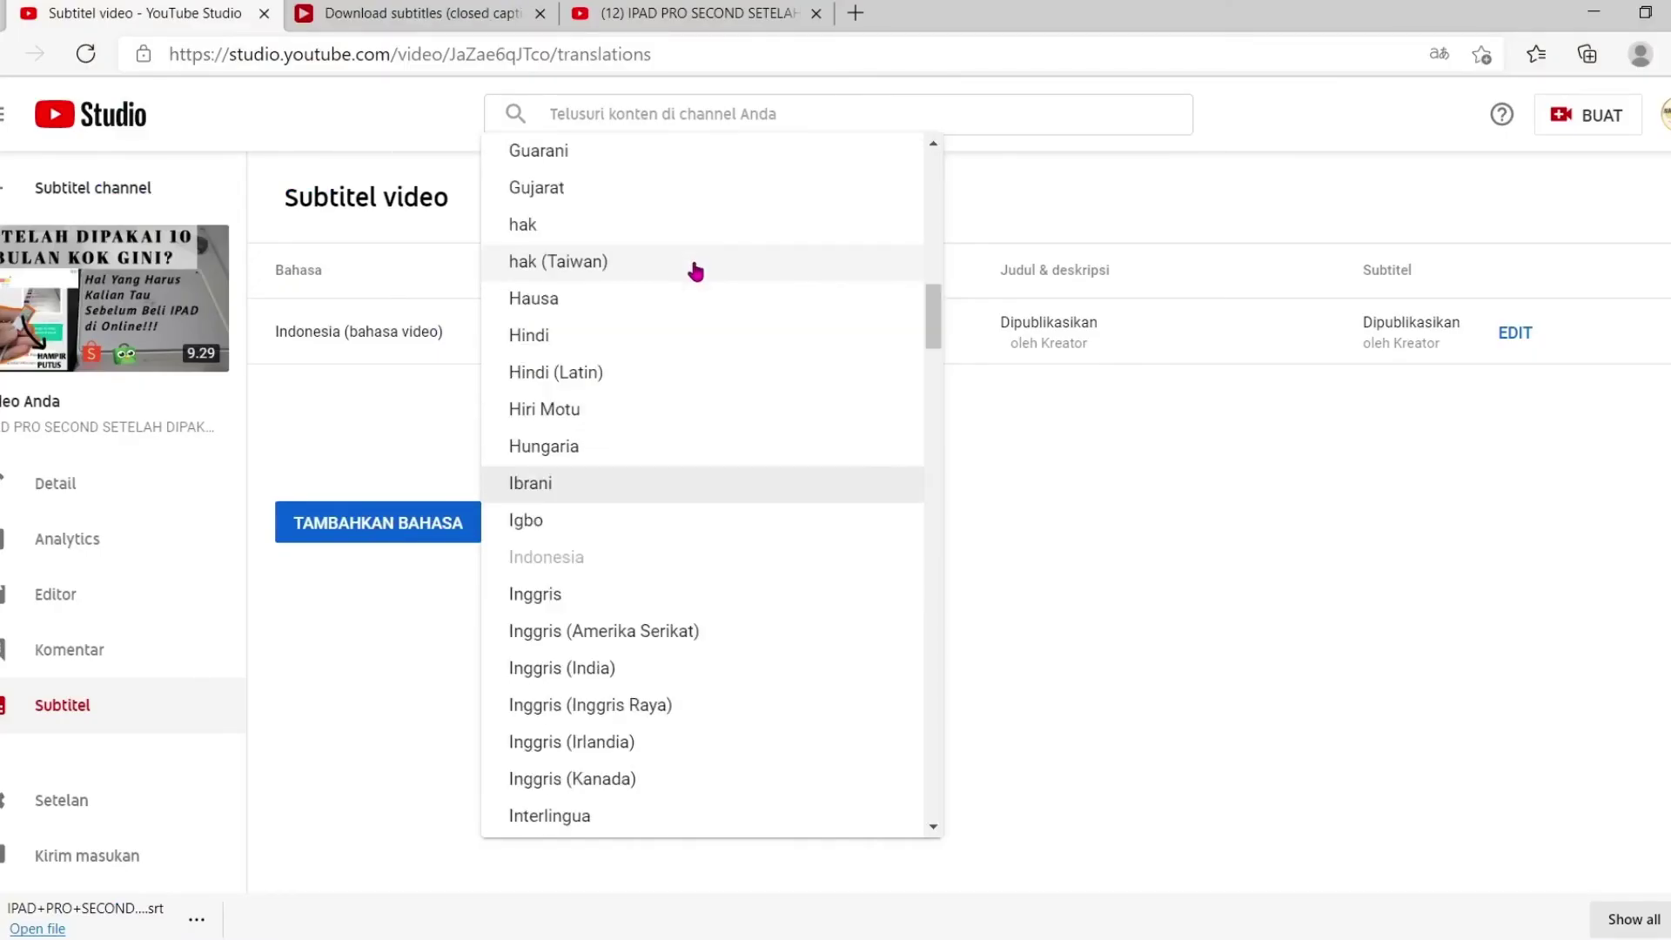
pyautogui.press('n')
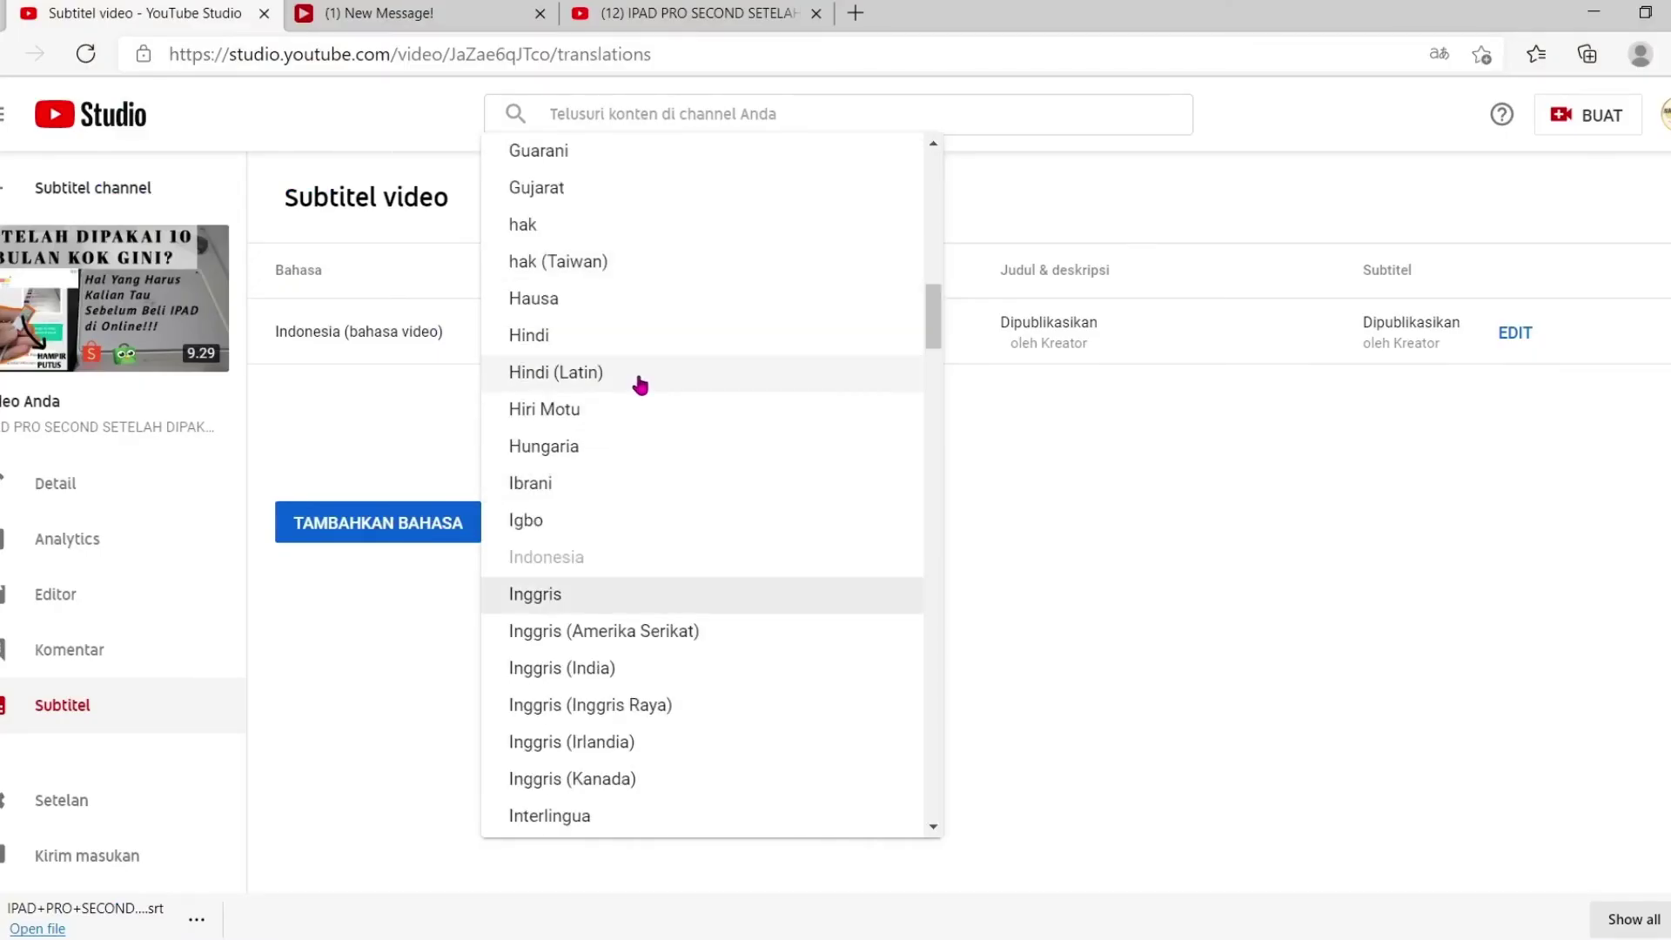
pyautogui.hotkey('ctrl', 'Tab')
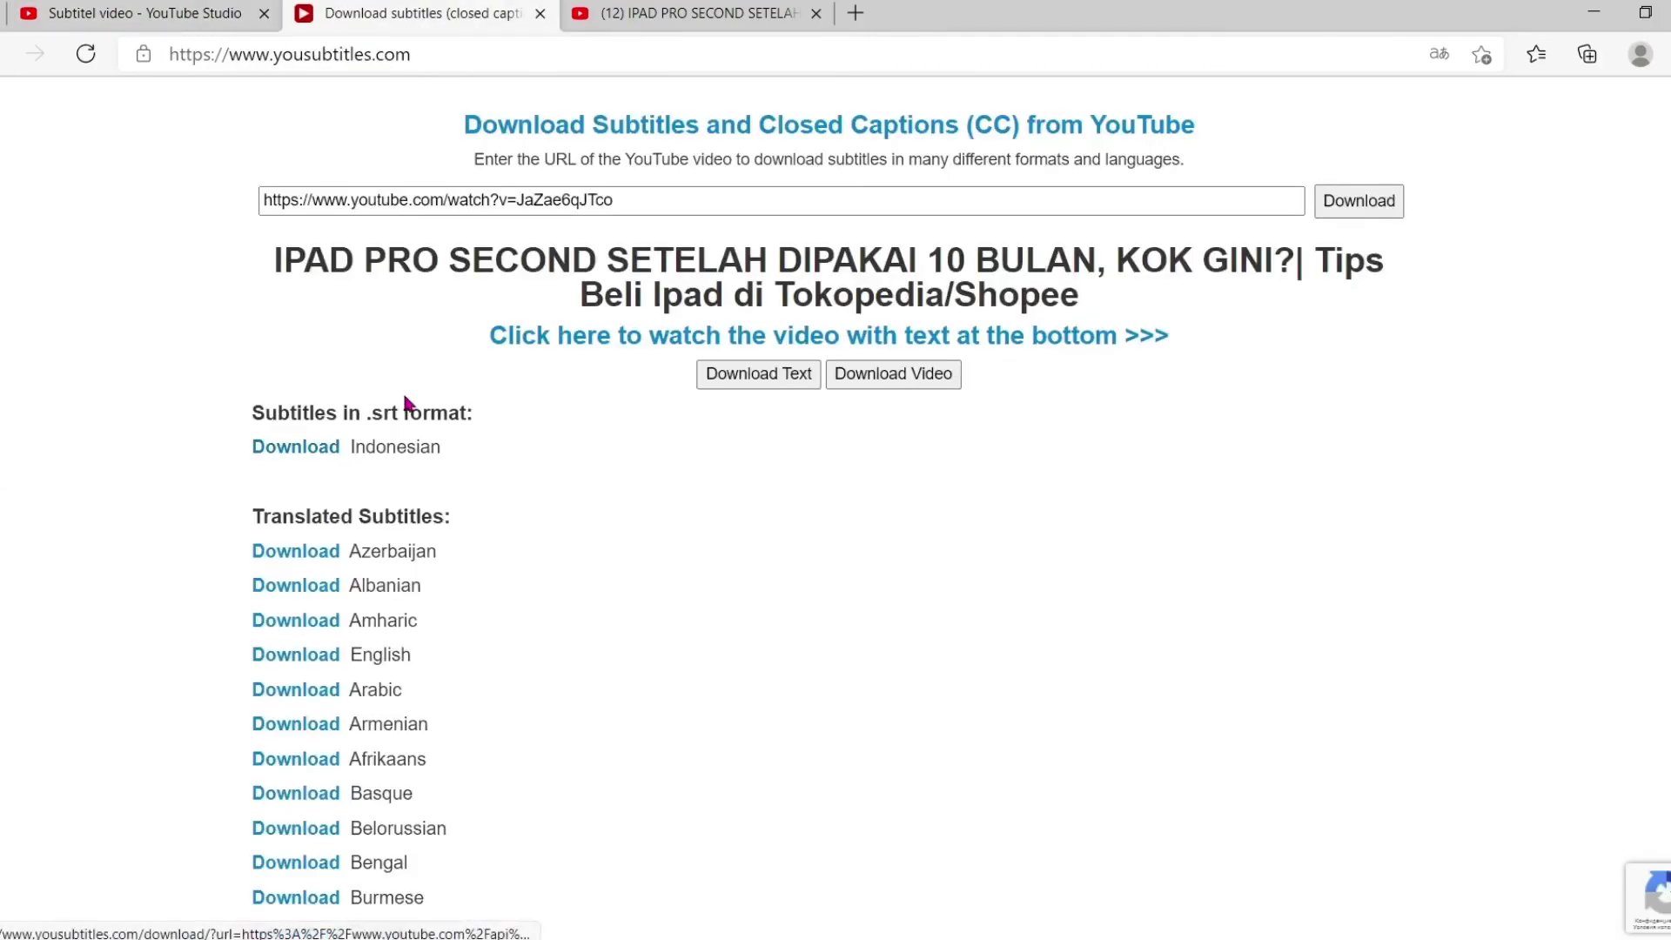